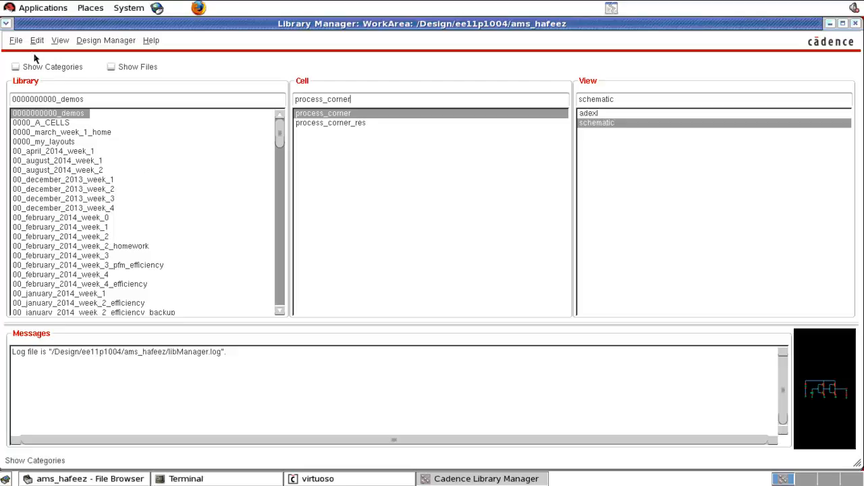
left_click(16, 40)
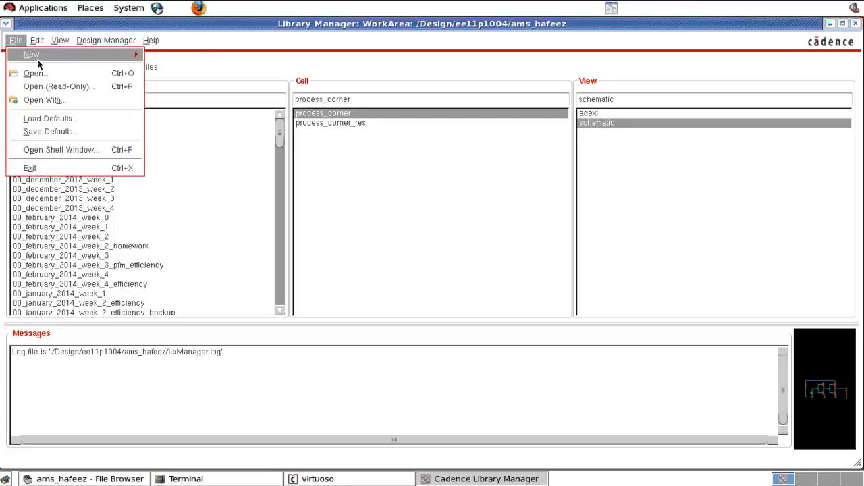
mouse_move(38, 59)
left_click(185, 73)
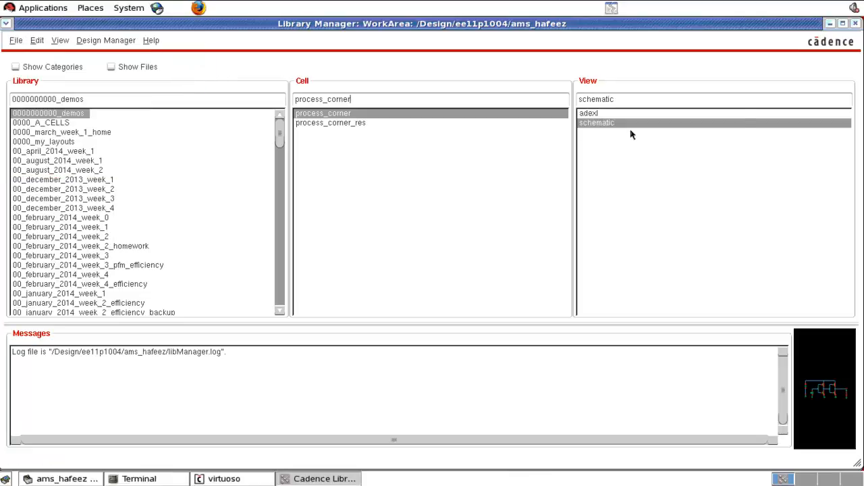
left_click(829, 25)
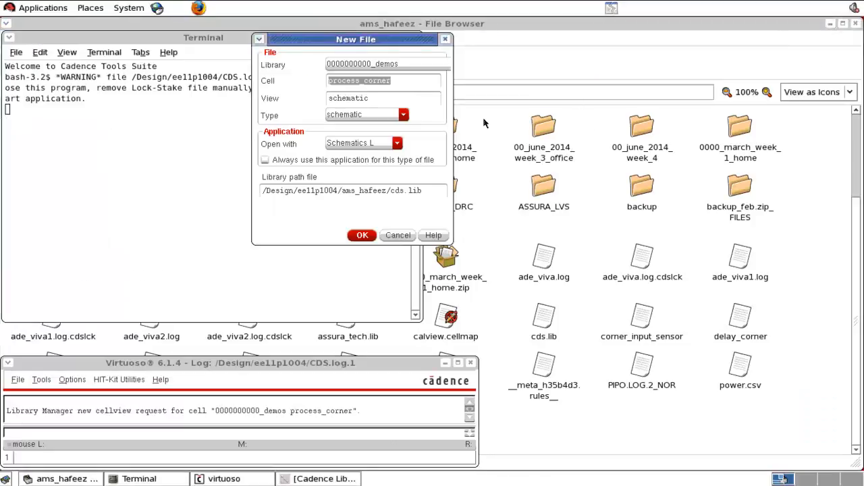
type("parametric")
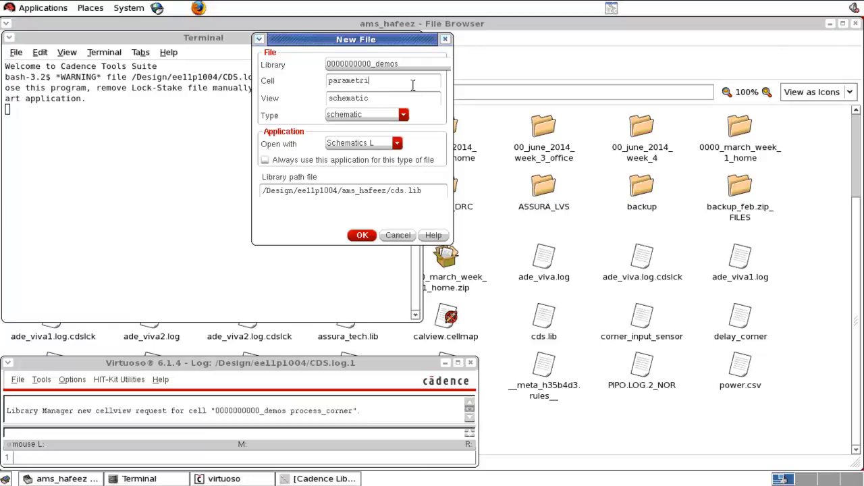
left_click(363, 234)
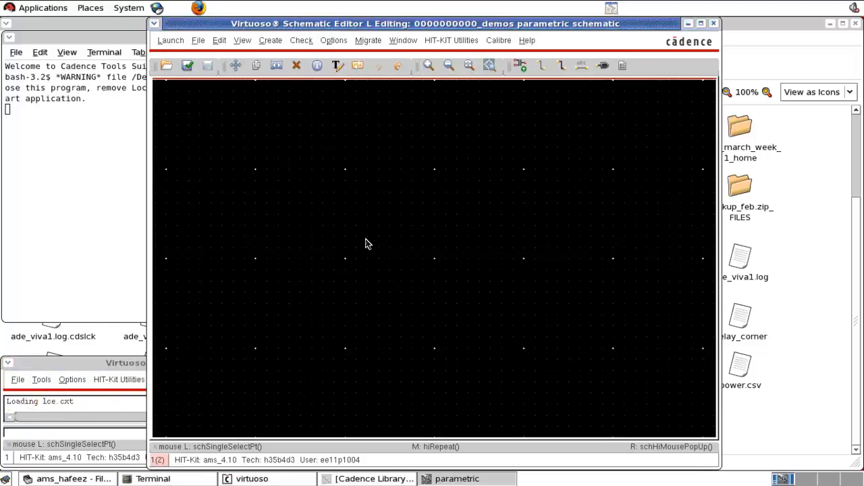
Step: Choose the symbol view of nmos4 from PRIMLIB's LV-C35 Mosfets category as the instance to add
key("i")
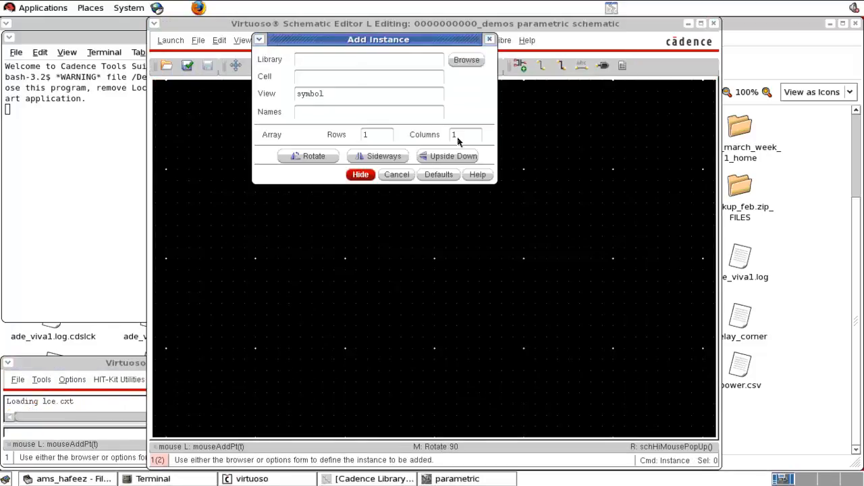
left_click(467, 61)
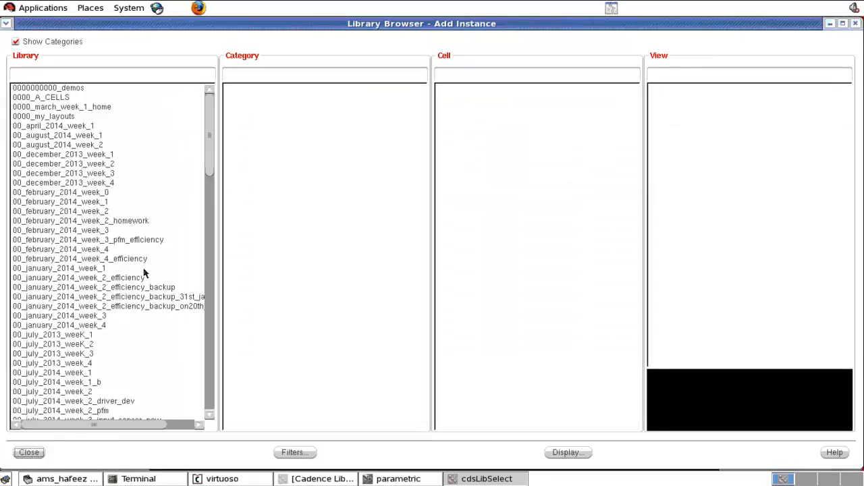
scroll(143, 273, "down", 13)
scroll(143, 273, "down", 13)
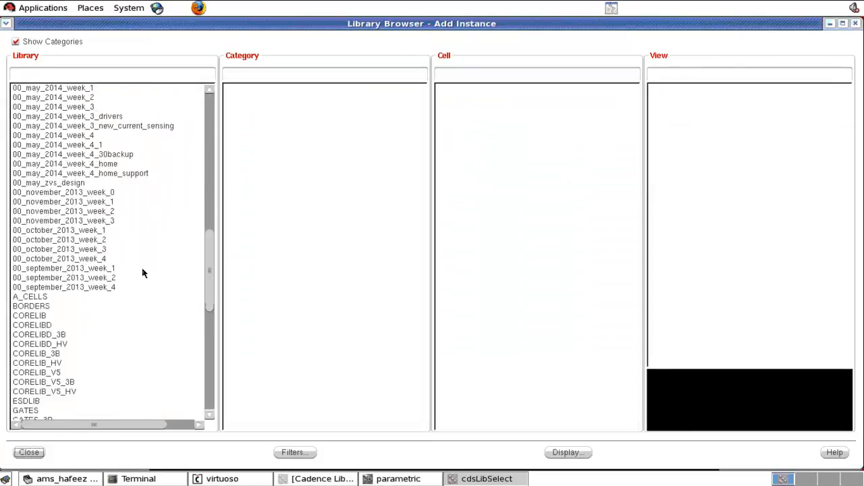
scroll(142, 277, "down", 1)
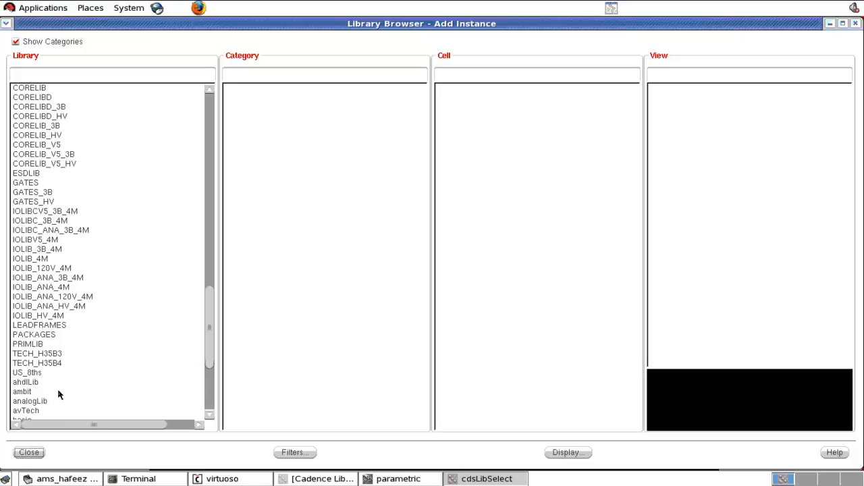
left_click(34, 345)
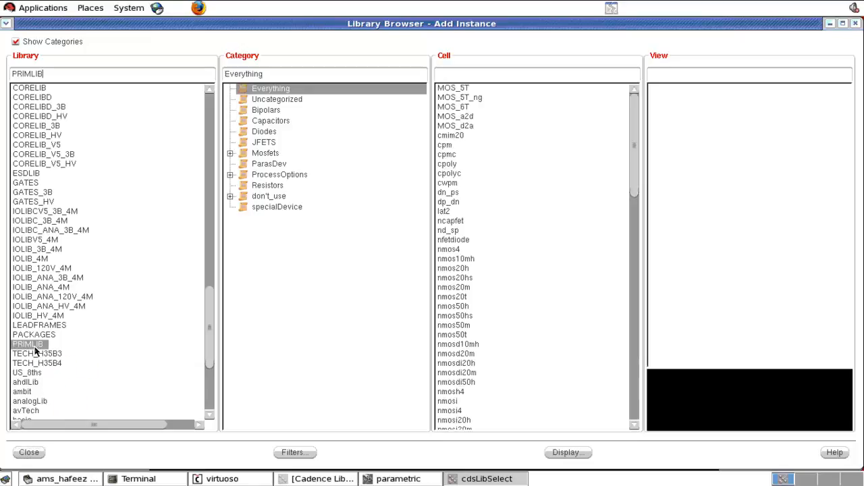
left_click(274, 157)
left_click(231, 154)
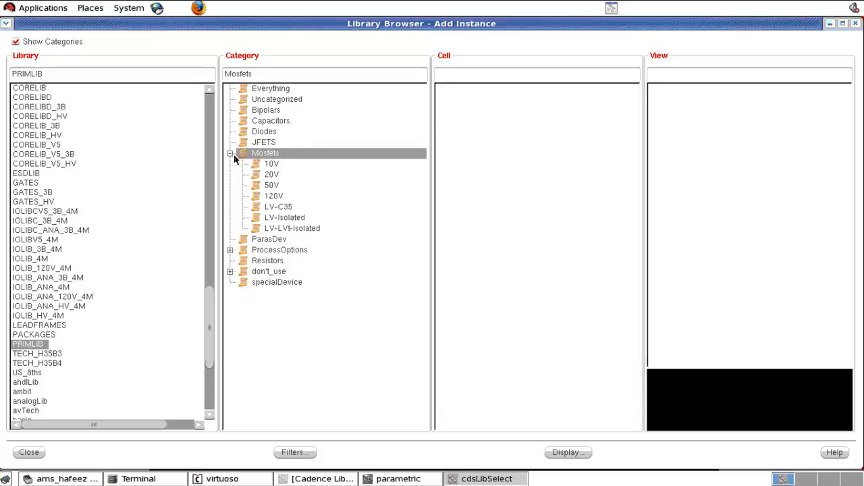
left_click(283, 208)
left_click(467, 89)
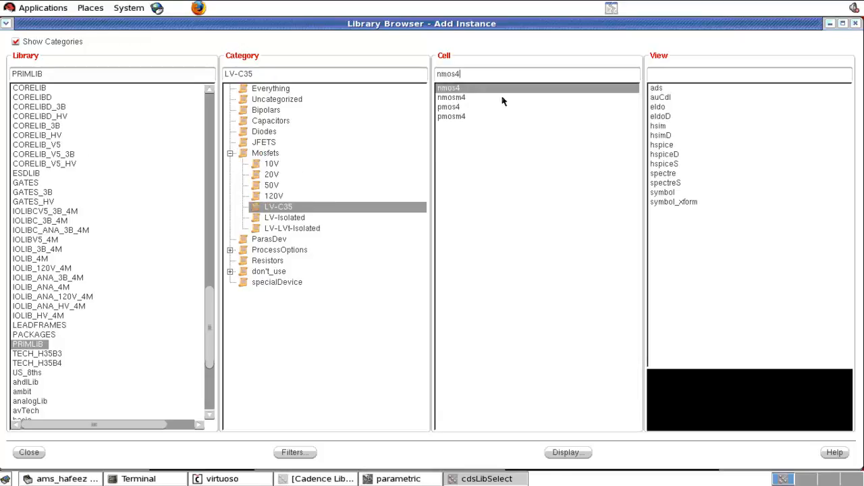
left_click(667, 193)
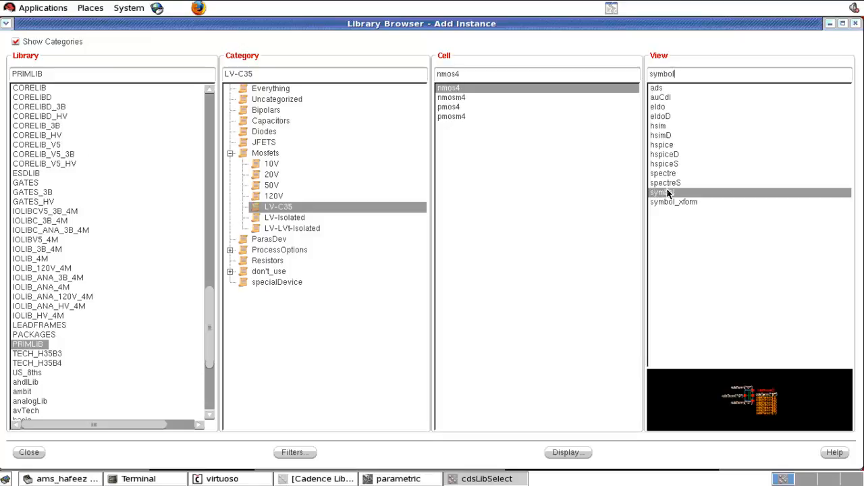
left_click(29, 454)
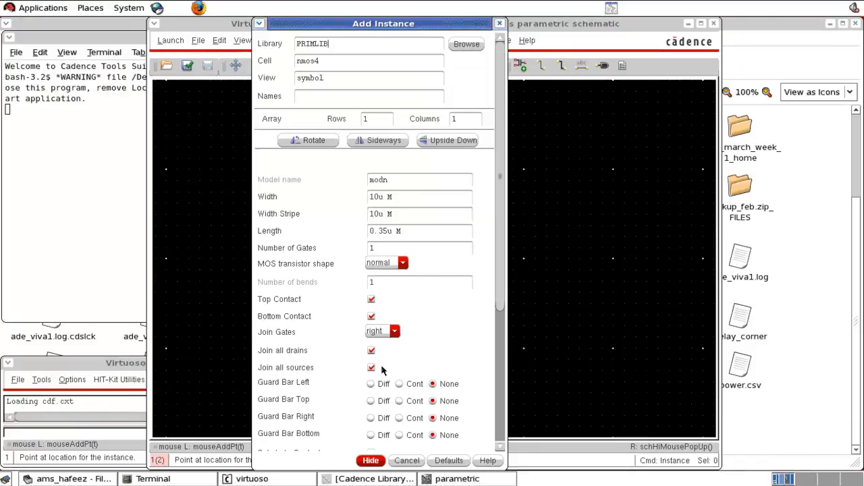
Step: Place one nmos4 transistor with its default parameters near the middle of the empty schematic
left_click(370, 460)
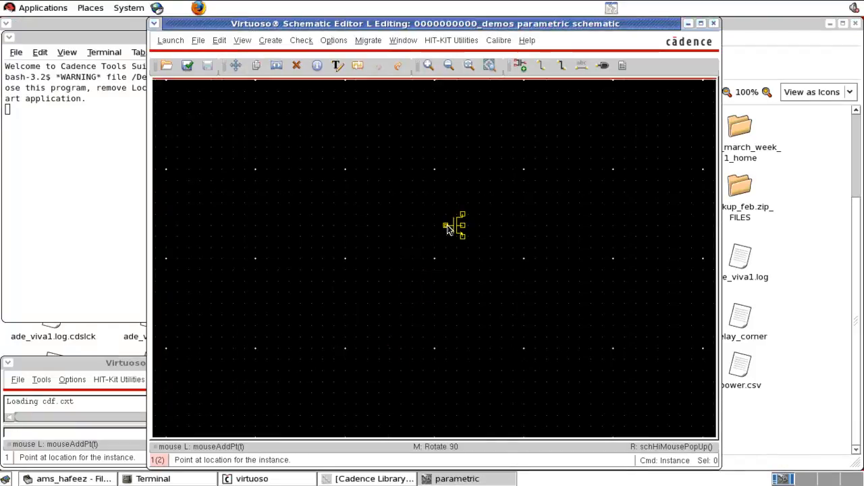
left_click(445, 226)
key("Escape")
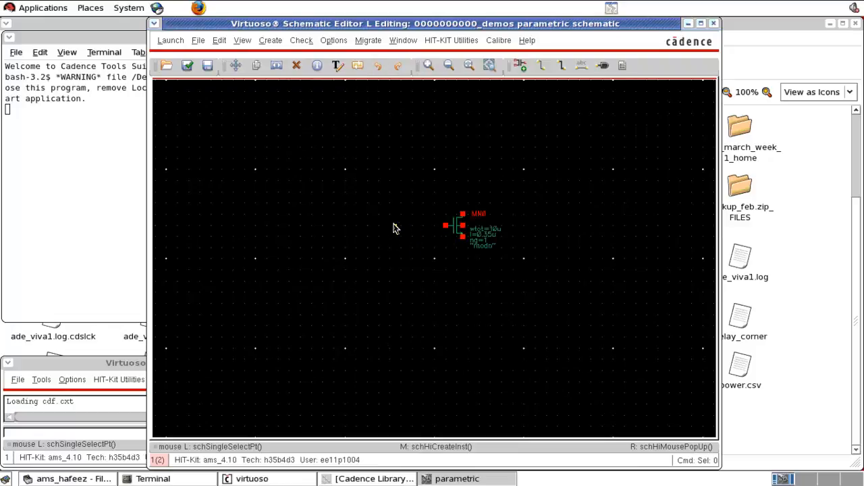
Step: Choose the symbol view of the vdc cell from analogLib as the next instance to add
key("i")
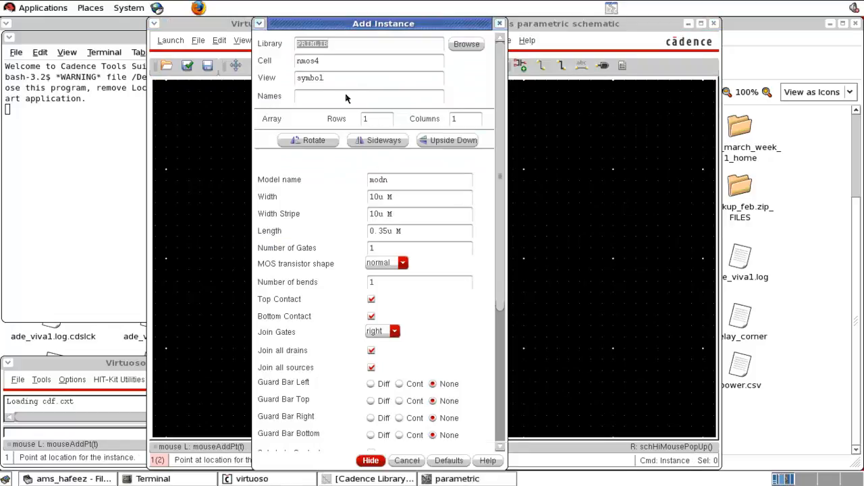
left_click(466, 44)
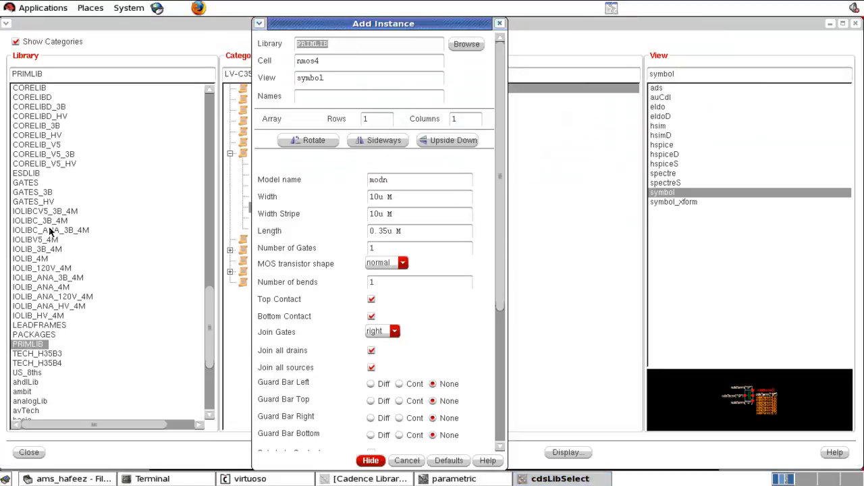
left_click(32, 401)
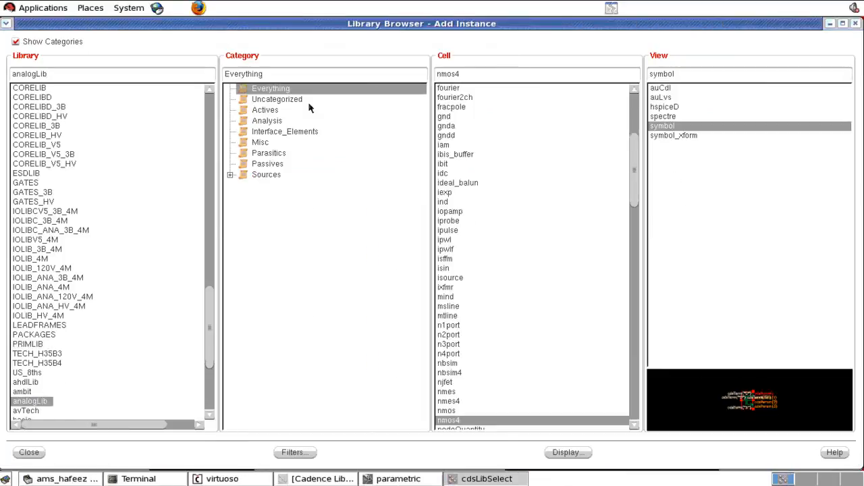
double_click(486, 75)
type("vdc")
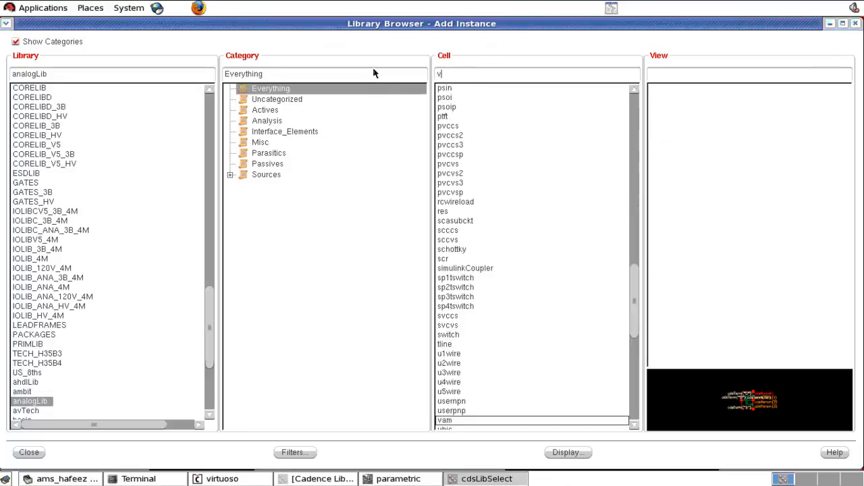
left_click(37, 453)
Step: Set the vdc source's DC voltage to 3 and place it to the left of the transistor
left_click(374, 213)
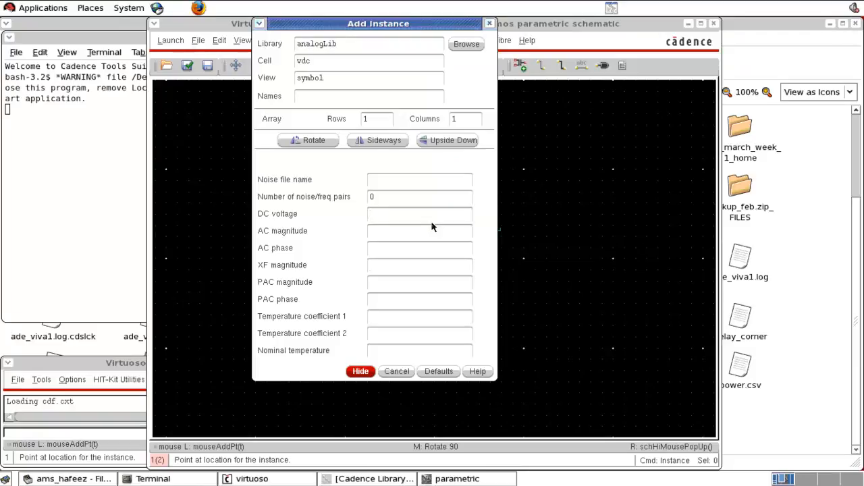
type("1")
left_click(403, 299)
left_click(360, 371)
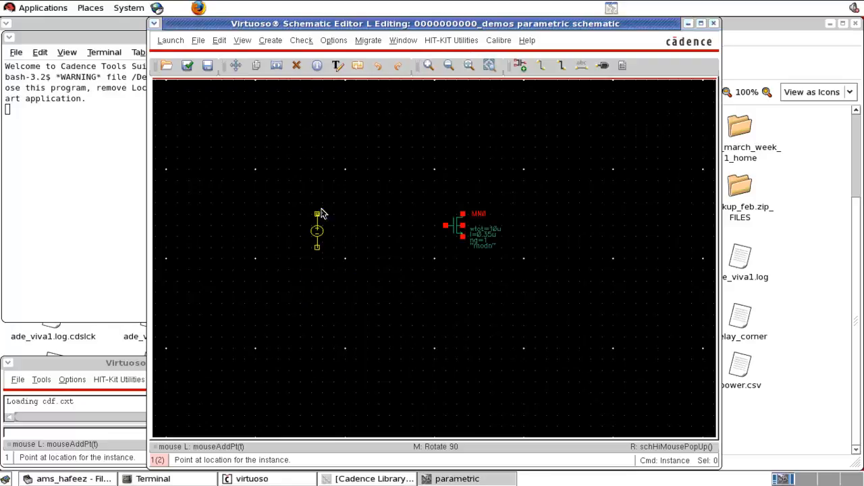
left_click(323, 211)
key("Escape")
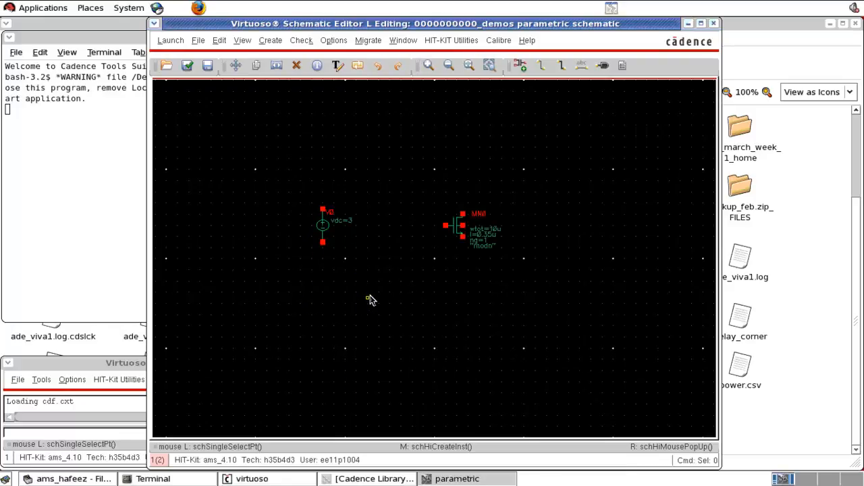
Step: Add a gnd symbol from analogLib directly below the DC voltage source
key("i")
left_click_drag(331, 62, 260, 61)
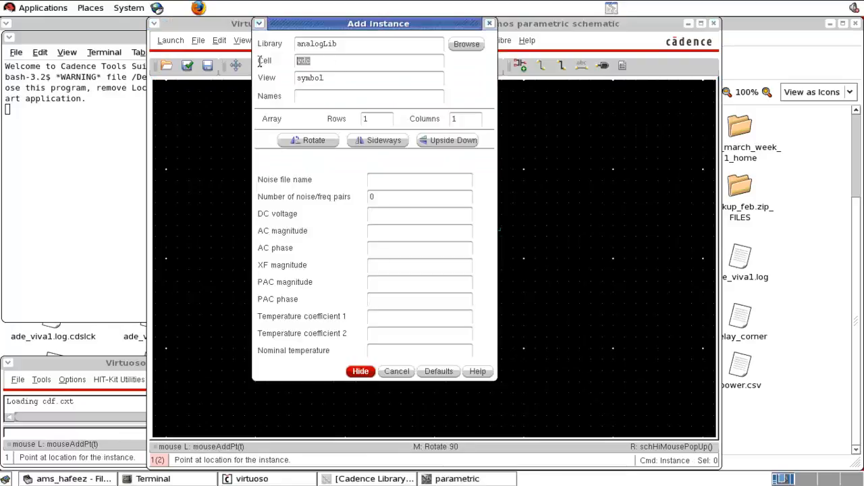
type("gnd")
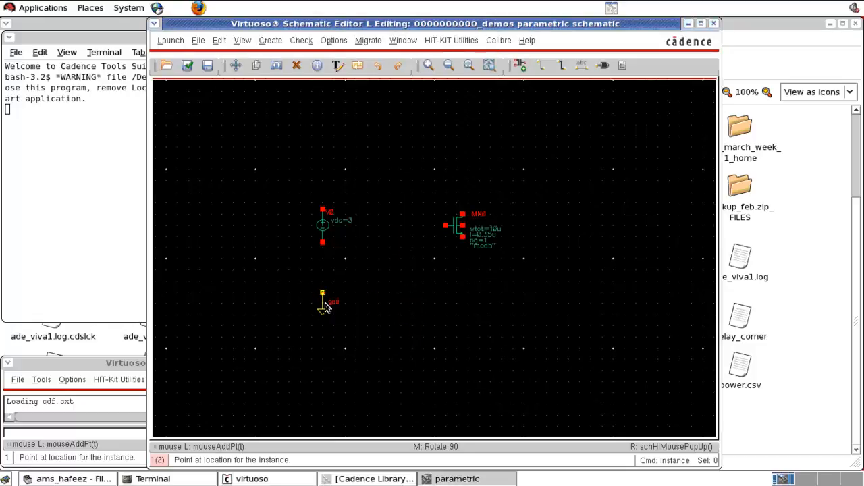
left_click(323, 297)
key("Escape")
Step: Wire the gnd symbol to the lower terminal of the DC voltage source
key("w")
left_click(323, 295)
left_click(322, 241)
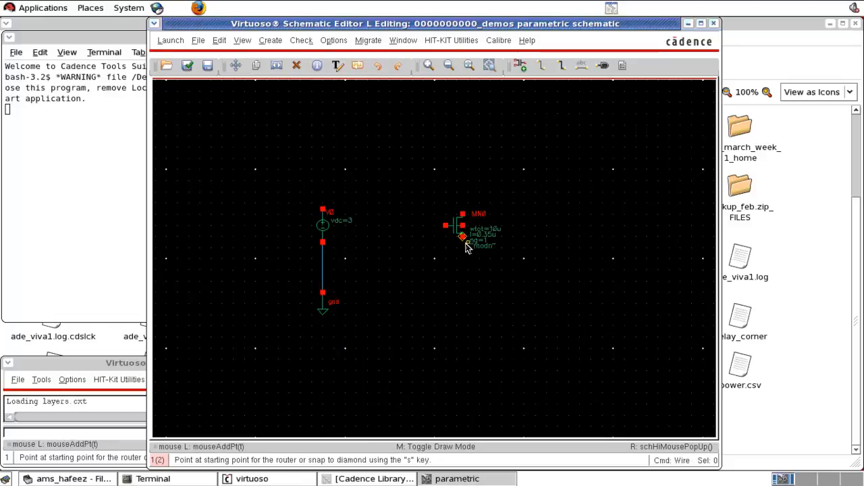
key("Escape")
Step: Copy the gnd symbol onto the transistor's source terminal and stretch it downward so a wire joins them
left_click(326, 309)
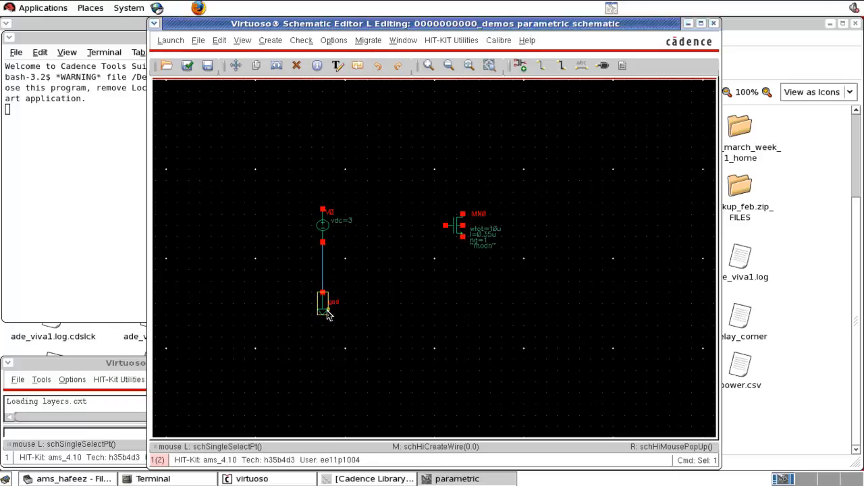
key("c")
left_click(326, 312)
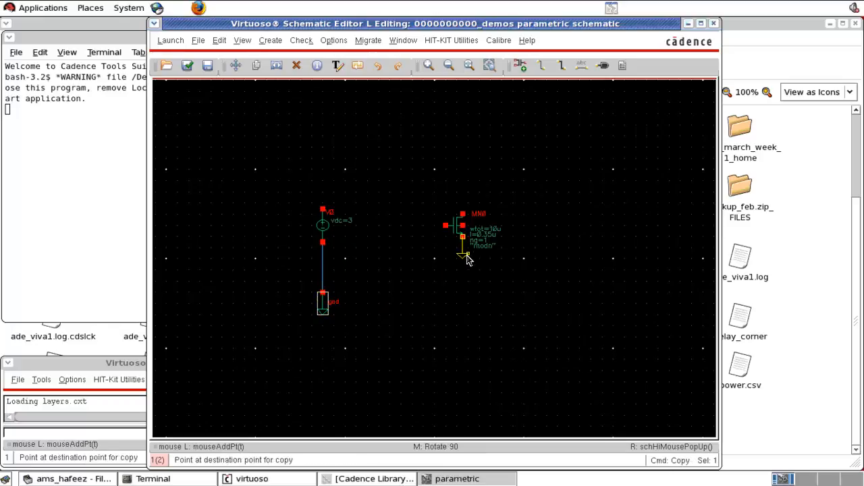
left_click(466, 255)
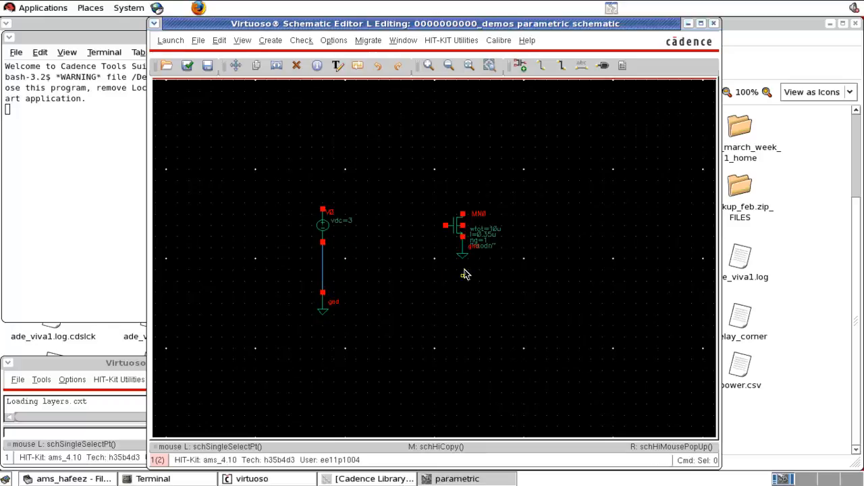
left_click_drag(465, 257, 463, 305)
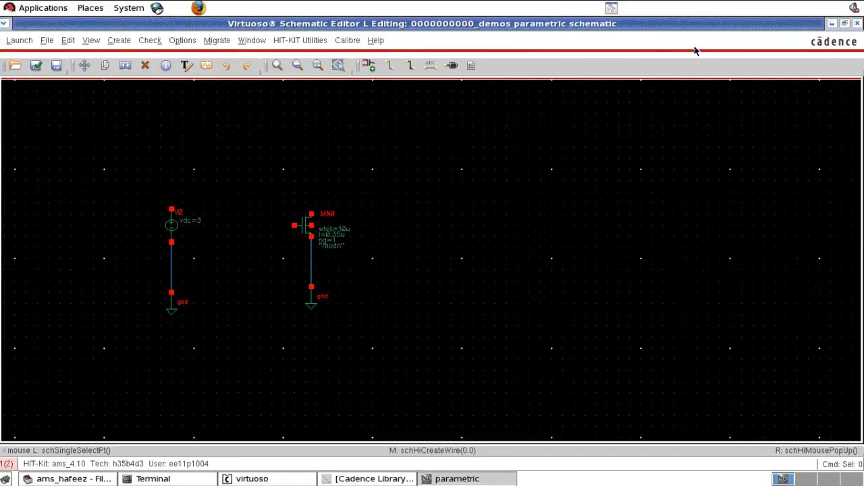
Step: Maximize the schematic window and wire the transistor's bulk terminal to its grounded source wire
left_click(701, 23)
key("w")
left_click(310, 226)
left_click(310, 276)
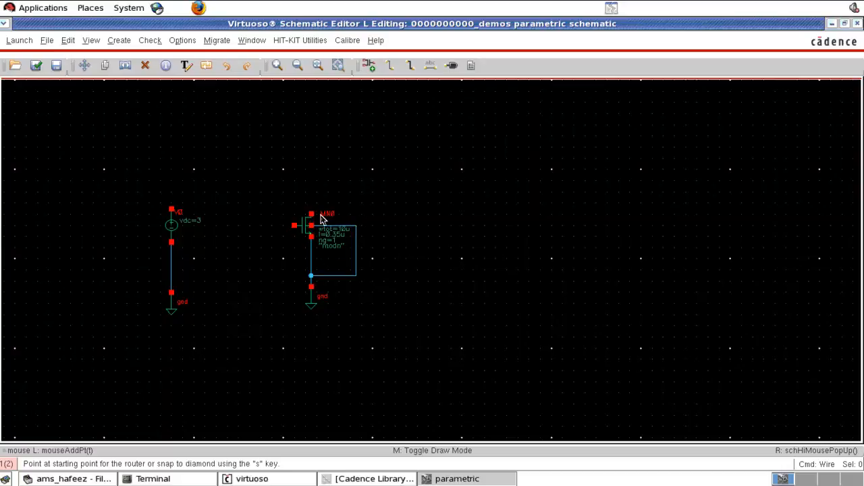
Step: Wire the transistor's drain over the top to the upper terminal of the DC voltage source
left_click(310, 197)
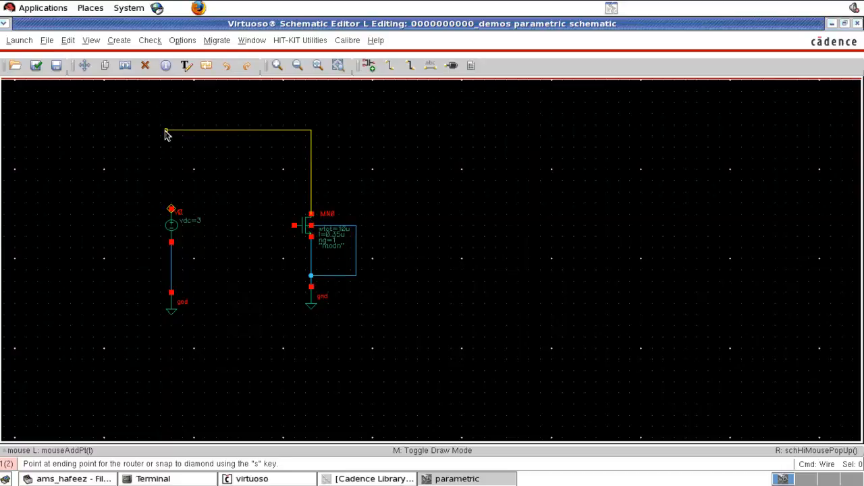
left_click(172, 210)
key("Escape")
Step: Rename the instance of the DC voltage source feeding the transistor's drain to V_vds
left_click(173, 231)
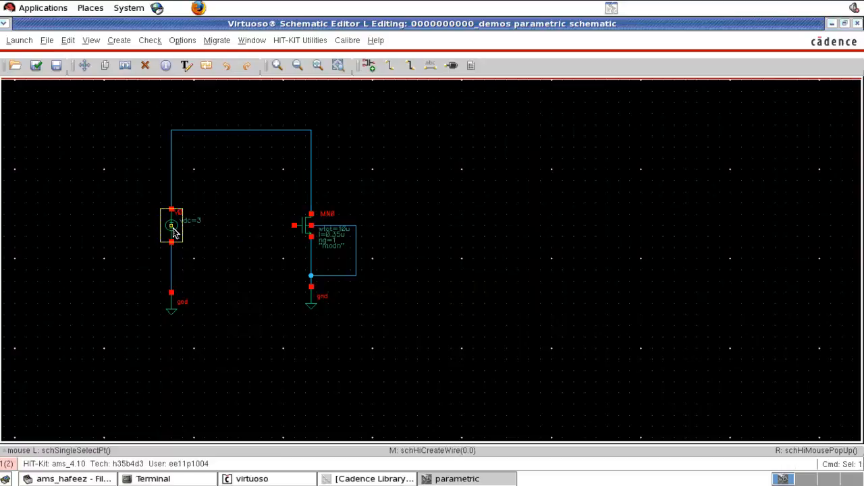
key("q")
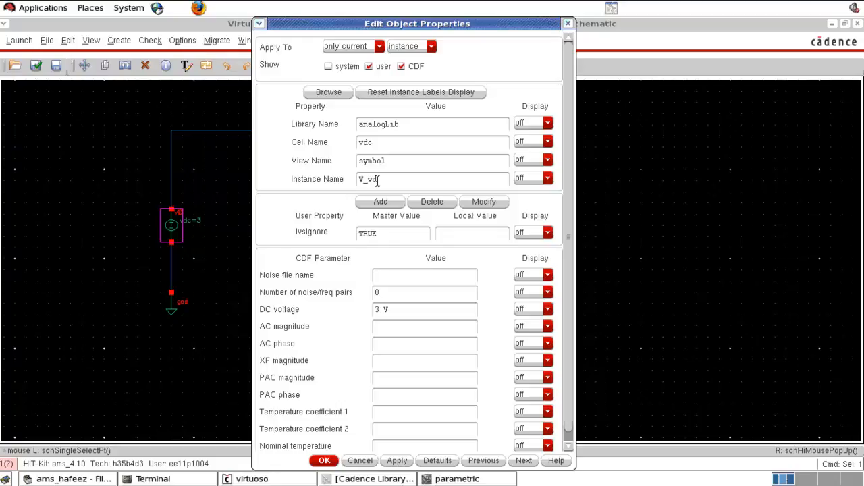
left_click(326, 460)
Step: Copy the V_vds source together with its wire and gnd symbol to a spot between it and the transistor
left_click_drag(105, 181, 227, 366)
key("c")
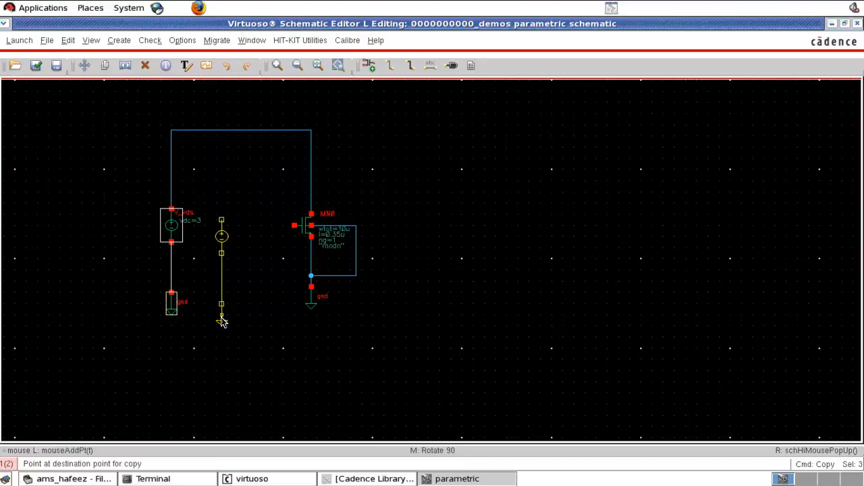
left_click(233, 341)
Step: Wire the upper terminal of the copied voltage source to the transistor's gate
key("w")
left_click(232, 247)
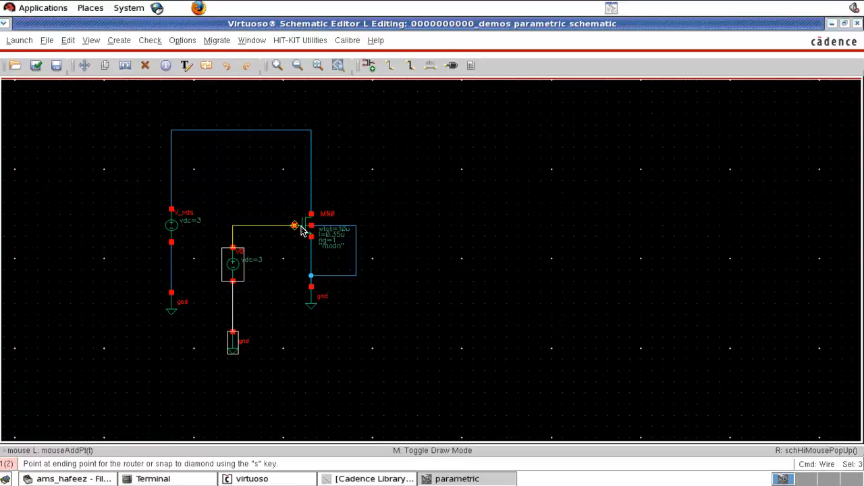
left_click(300, 228)
key("Escape")
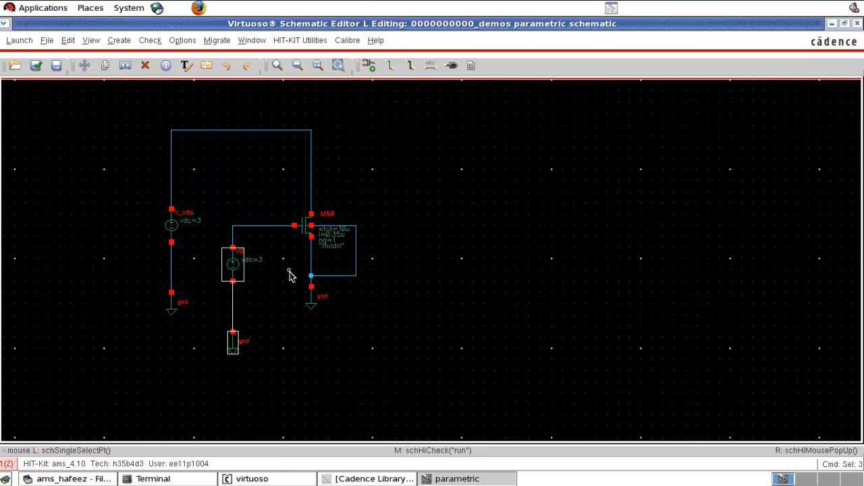
Step: Set the gate voltage source's DC voltage to 1 V and its instance name to V_vgs
double_click(237, 267)
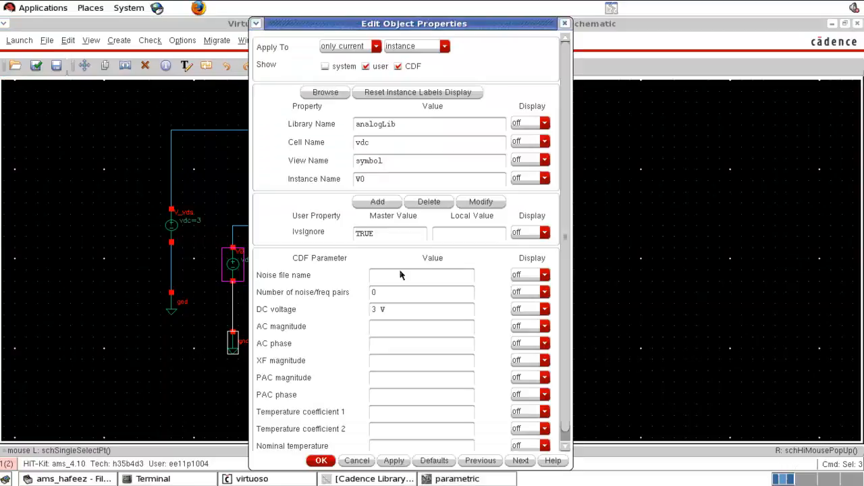
double_click(376, 310)
type("1")
left_click(321, 461)
middle_click(243, 284)
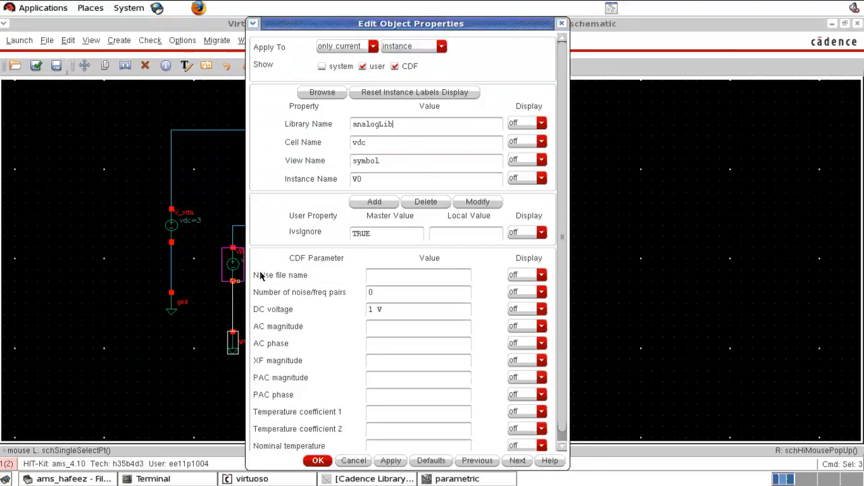
left_click(380, 179)
left_click(316, 460)
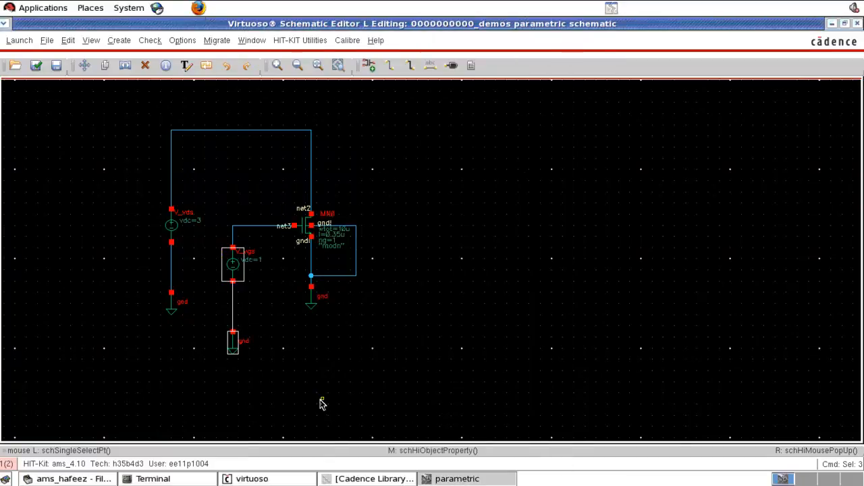
Step: Check and save the schematic, and launch the ADE L simulation environment for it
key("shift+x")
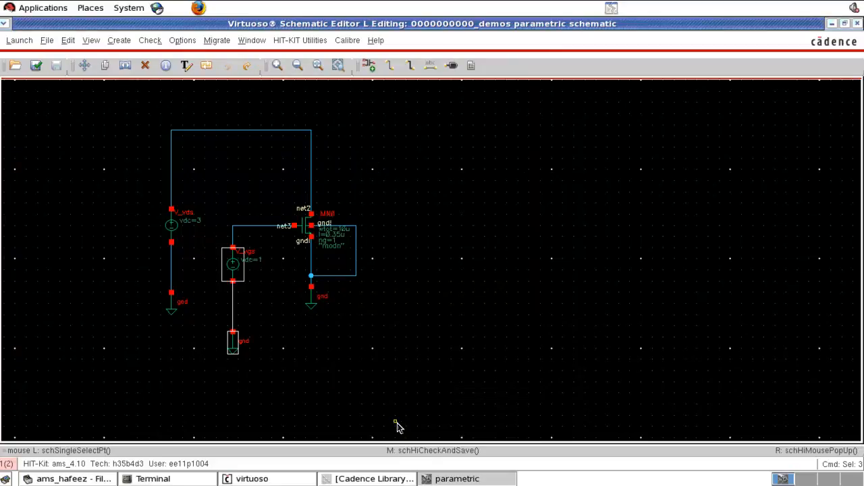
left_click(20, 44)
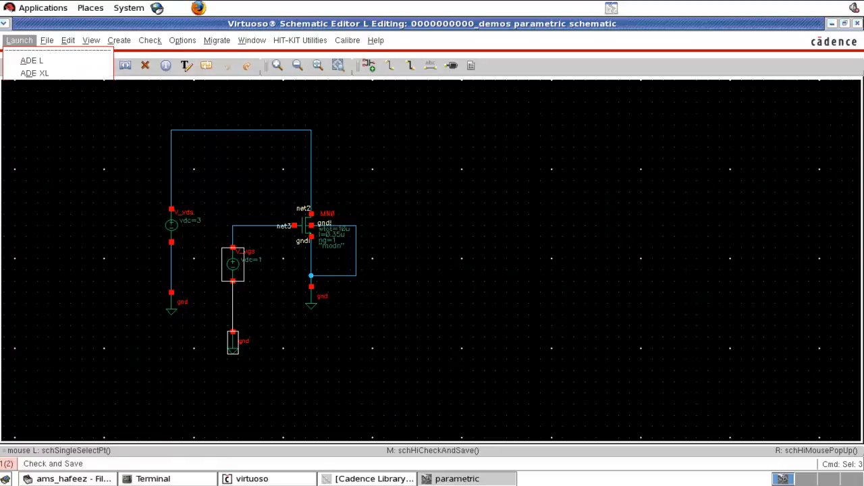
left_click(32, 63)
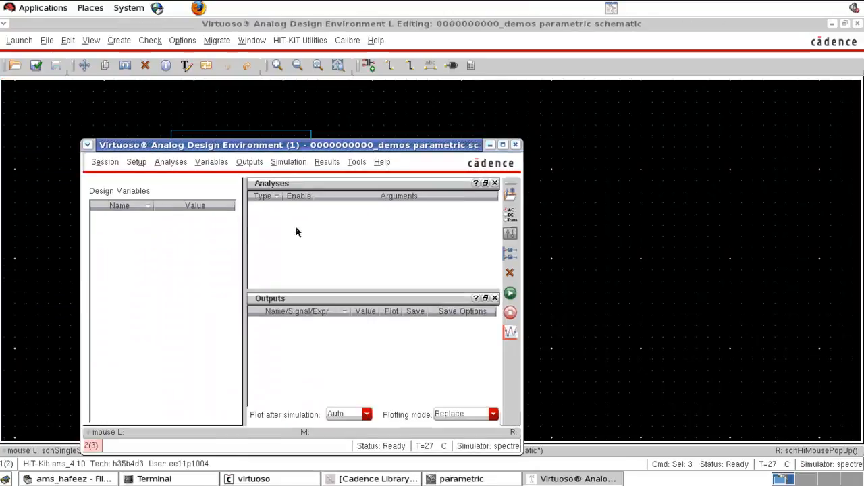
Step: Add a transient analysis with a stop time of 1u and liberal accuracy defaults
left_click(511, 219)
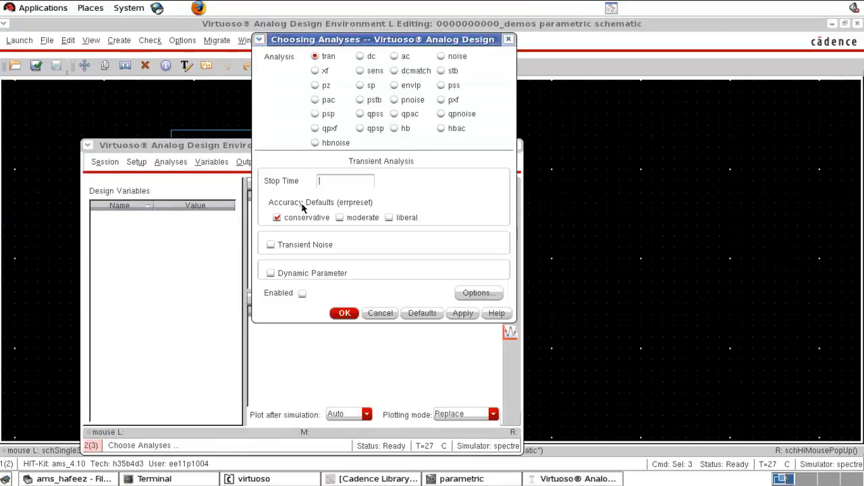
left_click(410, 219)
left_click(348, 188)
type("1u")
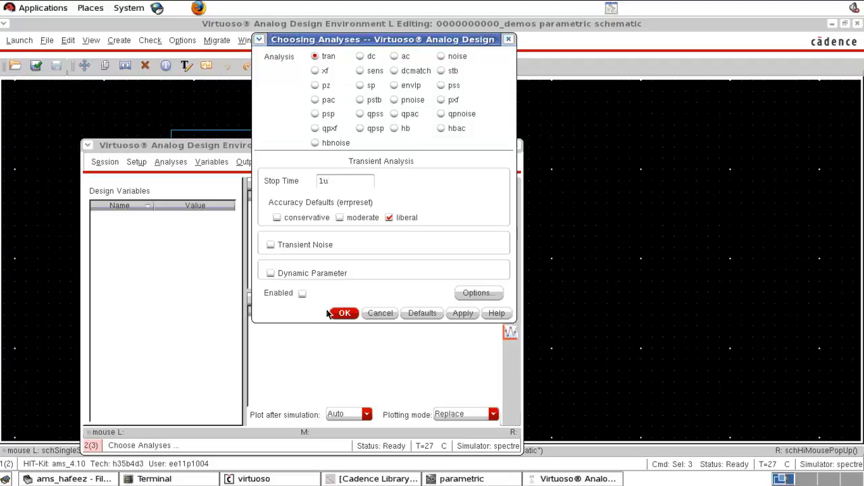
left_click(343, 313)
Step: Add the current at the transistor's drain terminal as an output to plot by selecting it on the schematic
left_click(249, 162)
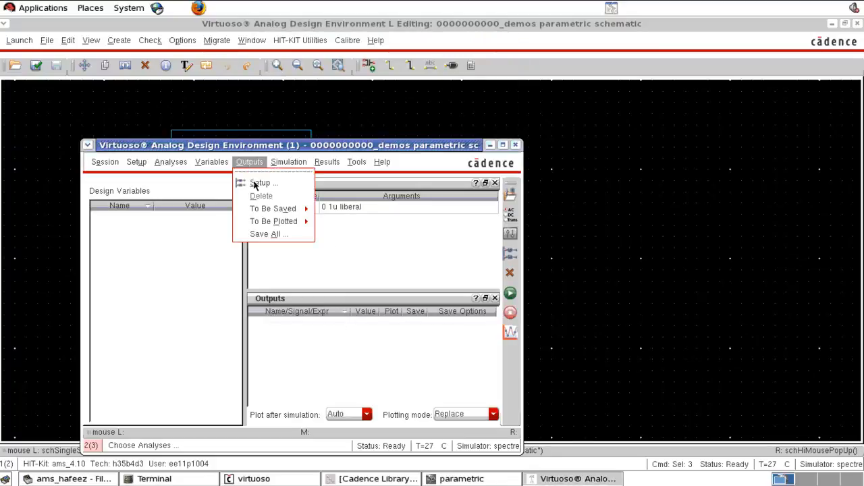
mouse_move(274, 223)
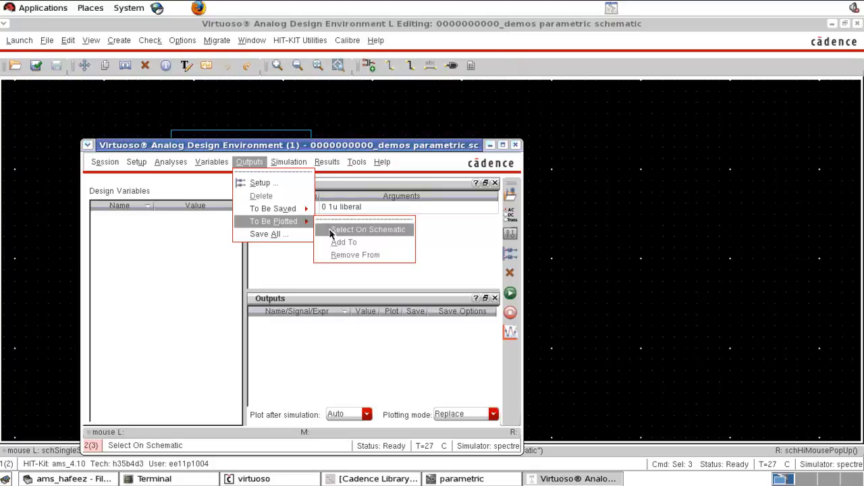
left_click(344, 229)
key("Escape")
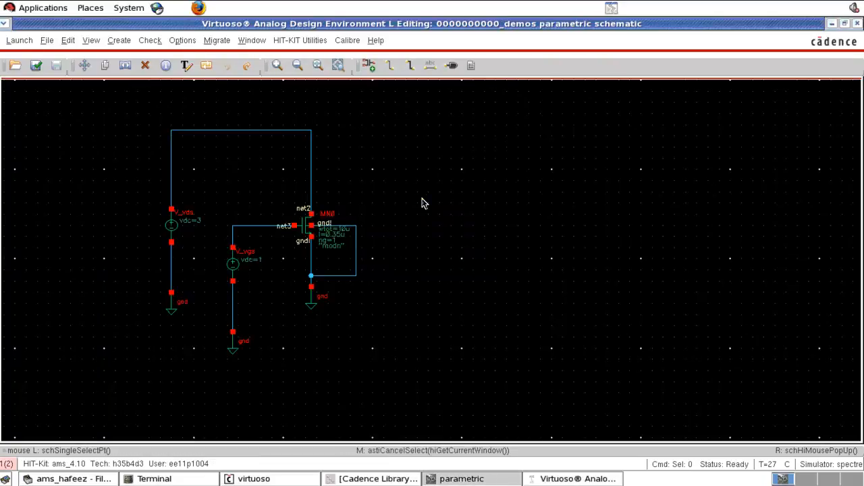
Step: Netlist and run the transient simulation, view the drain current plot, and close the waveform window
left_click(578, 478)
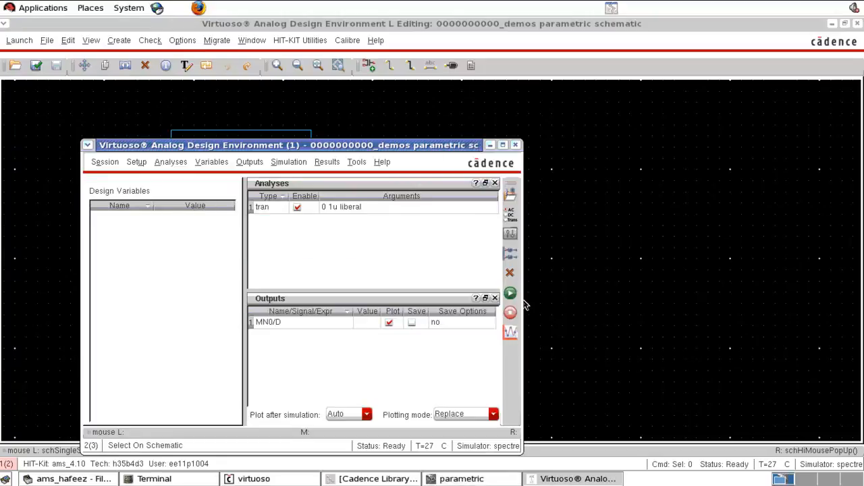
left_click(511, 297)
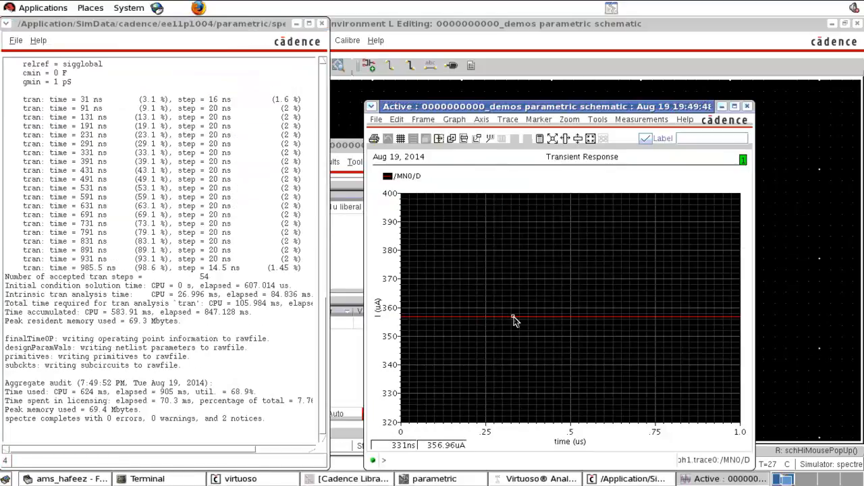
left_click(747, 107)
Step: Set the NMOS transistor's length to 1u and its width to 2u
left_click(726, 146)
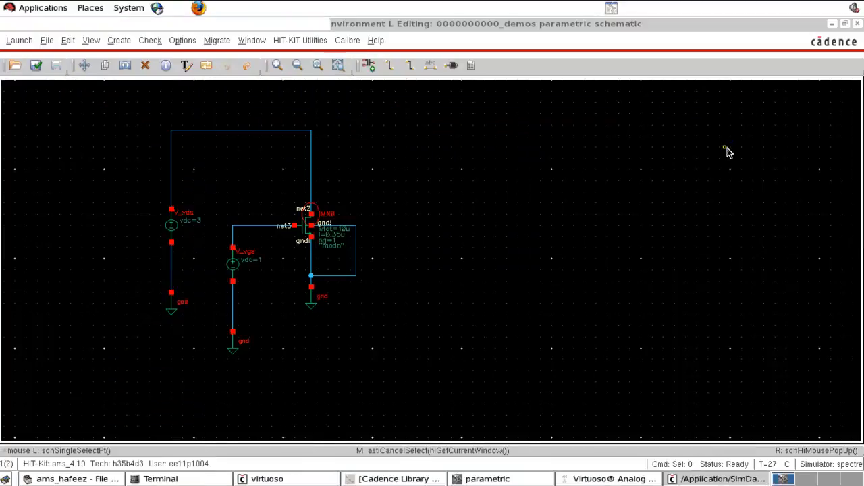
left_click(301, 242)
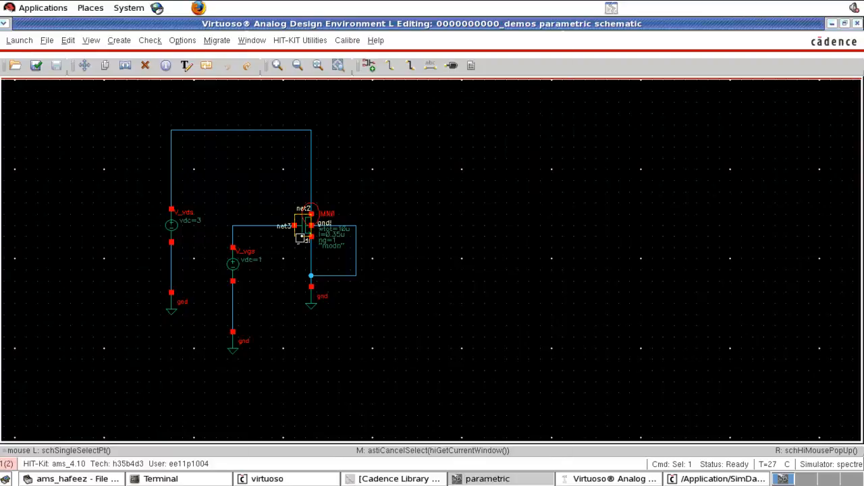
key("q")
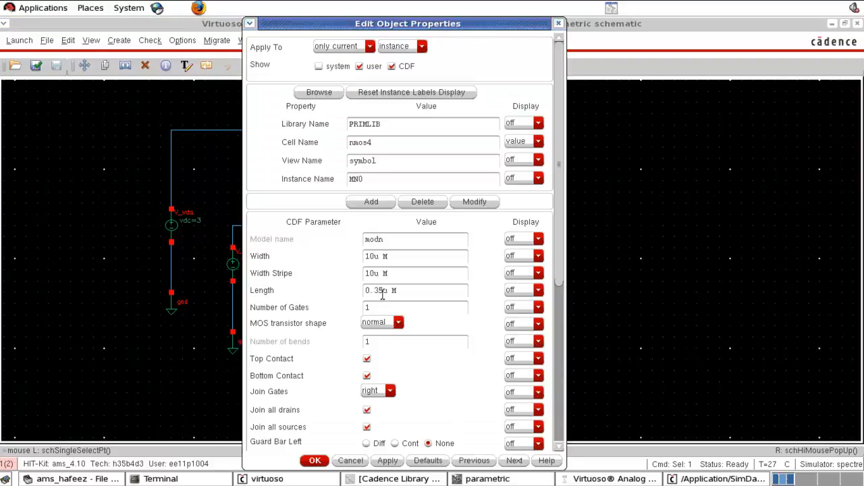
left_click_drag(381, 292, 347, 293)
type("2")
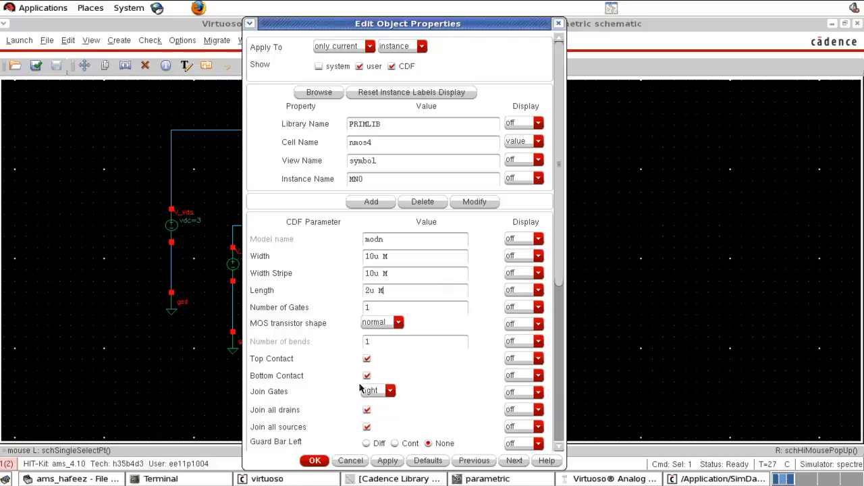
left_click_drag(375, 290, 361, 291)
type("1u")
left_click_drag(375, 257, 324, 260)
type("2")
left_click(425, 276)
left_click(314, 461)
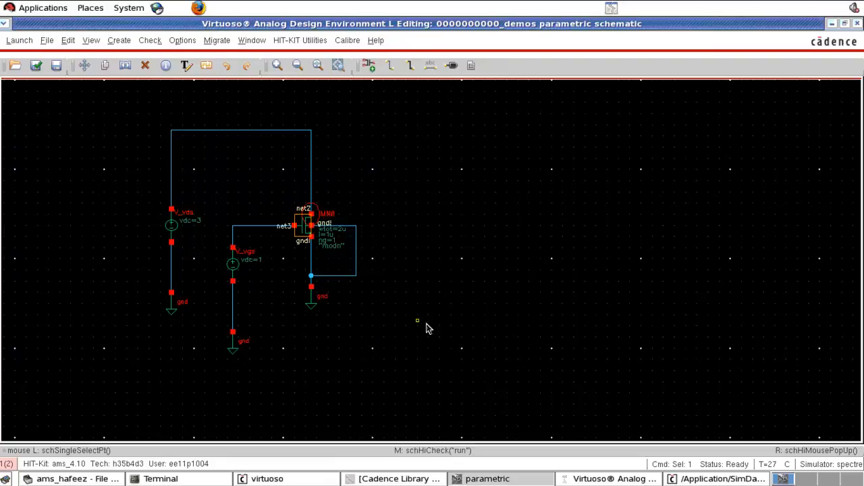
Step: Rerun the simulation with the resized transistor and close the waveform window after viewing the drain current
left_click(598, 479)
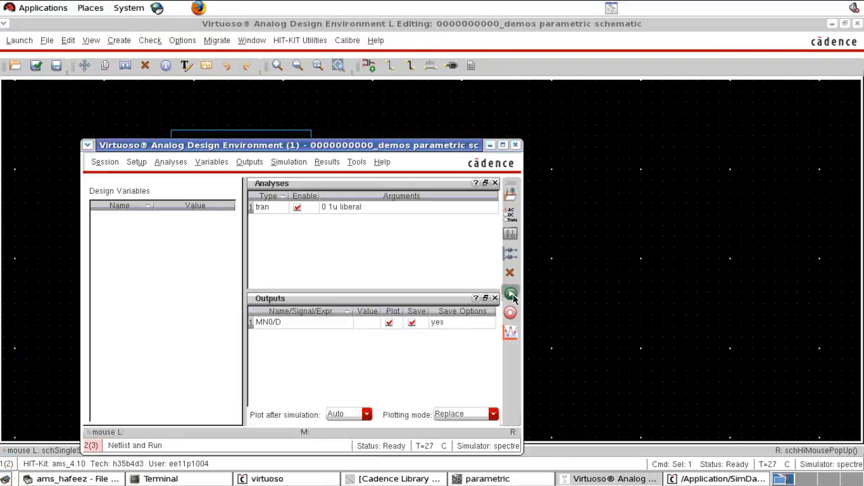
left_click(511, 294)
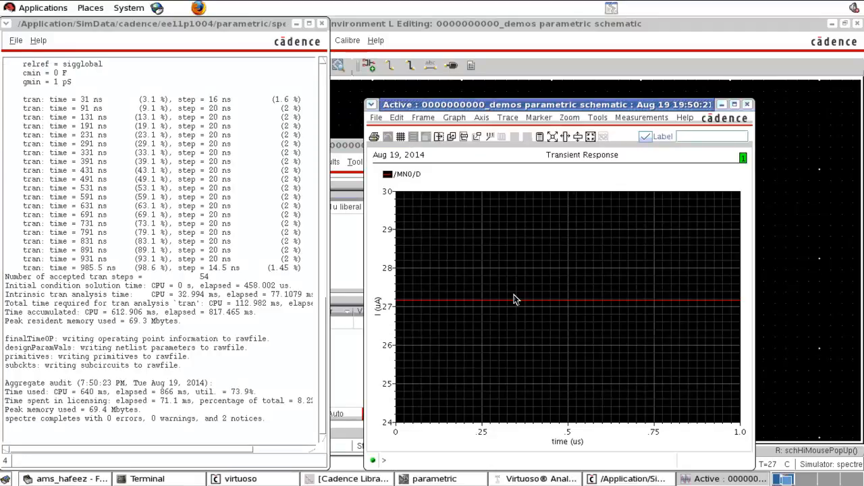
left_click(746, 105)
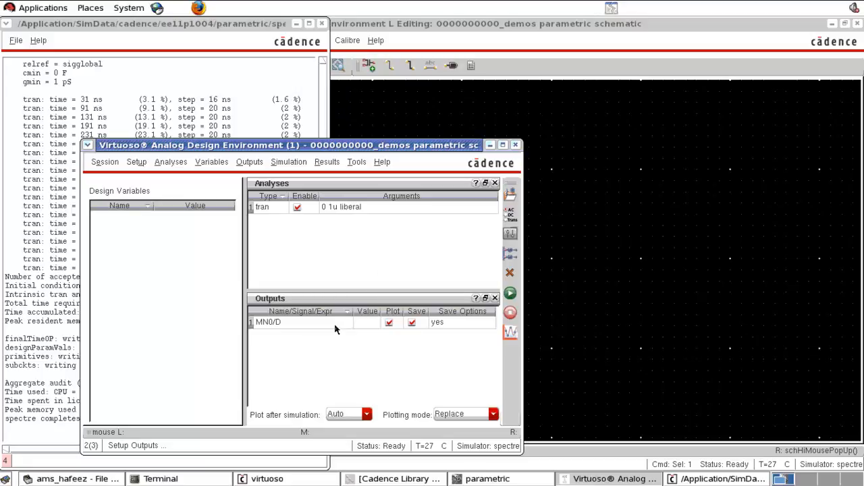
Step: Replace the NMOS transistor's width value with the variable n_width
left_click(597, 256)
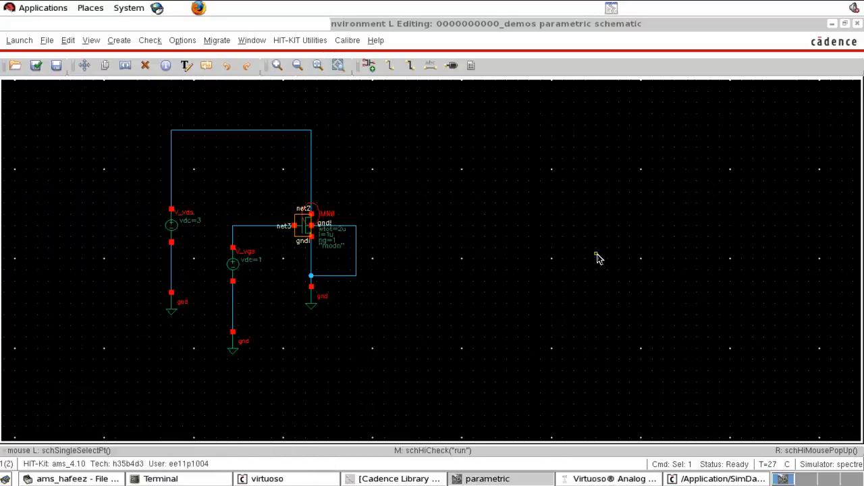
left_click(597, 257)
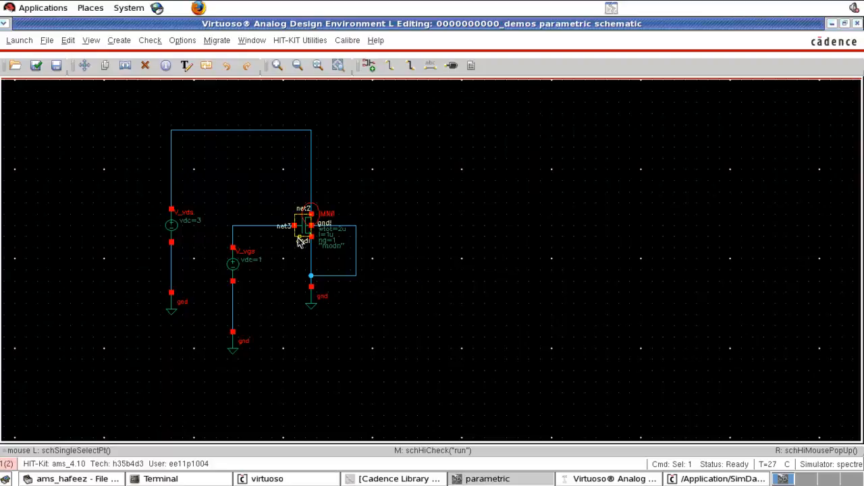
key("q")
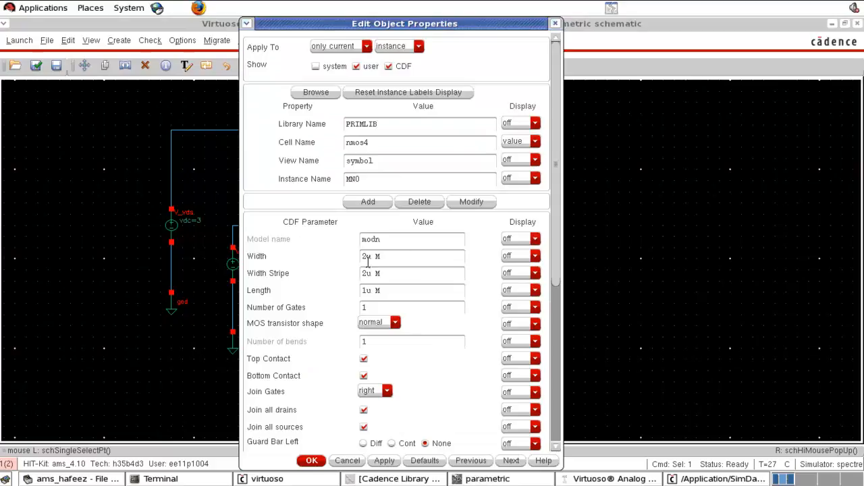
left_click_drag(387, 256, 355, 257)
type("p")
key("BackSpace")
type("n_width")
left_click(407, 305)
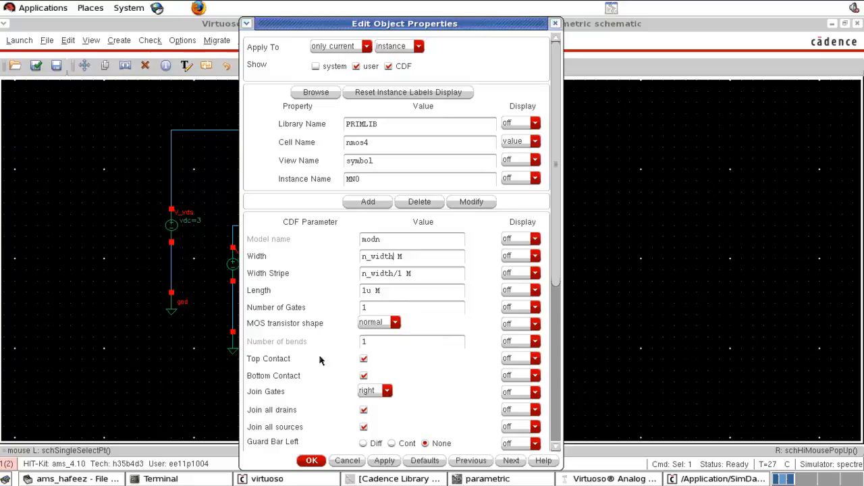
left_click(311, 460)
Step: Copy the design variables from the cellview into the simulation setup and move the Analog Design Environment window clear of the circuit
left_click(374, 367)
left_click(595, 481)
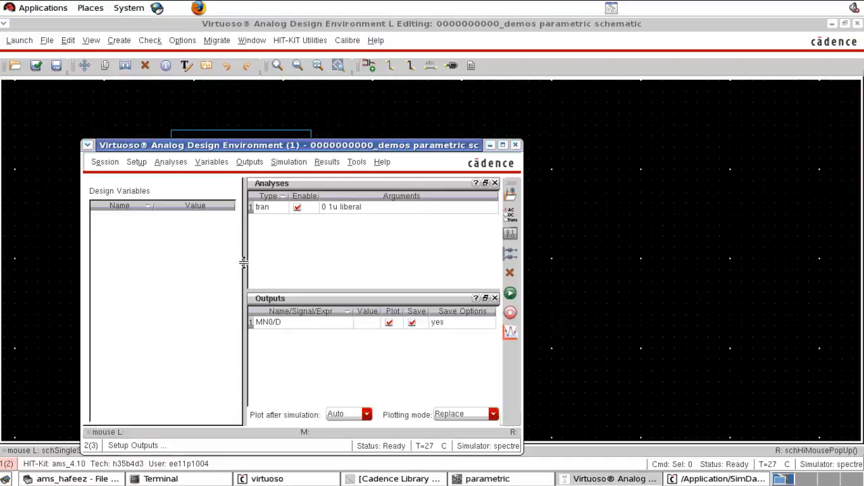
left_click_drag(235, 150, 238, 141)
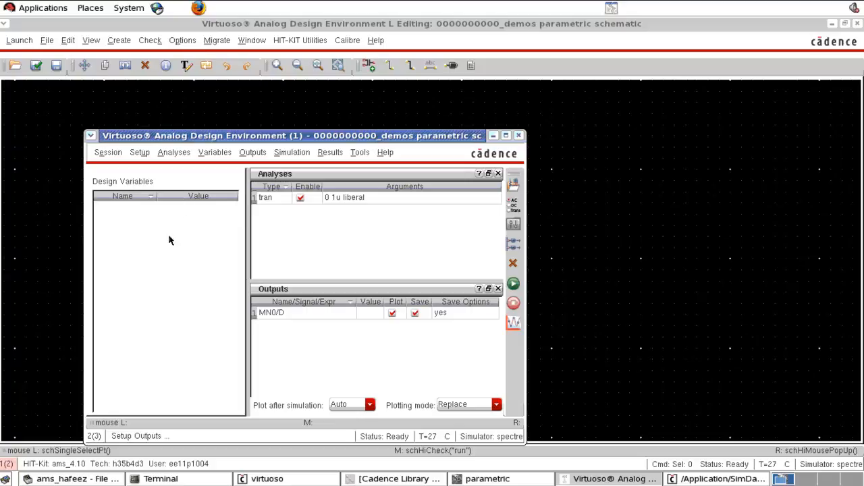
right_click(150, 246)
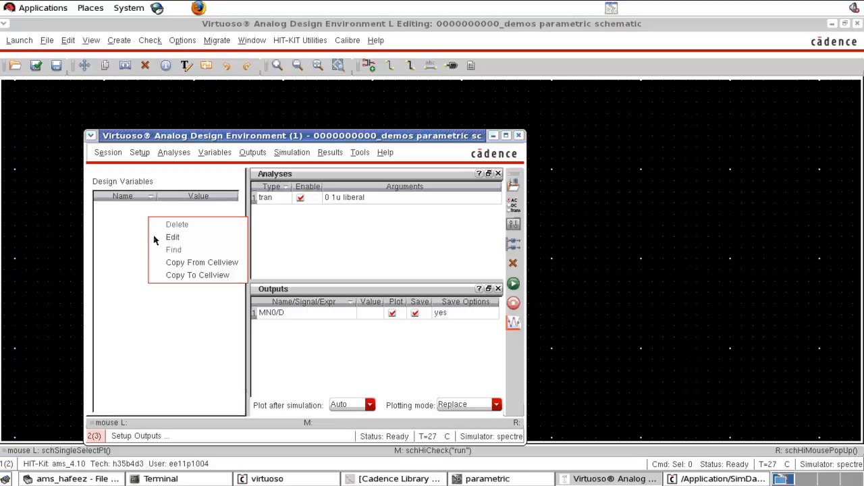
left_click(214, 267)
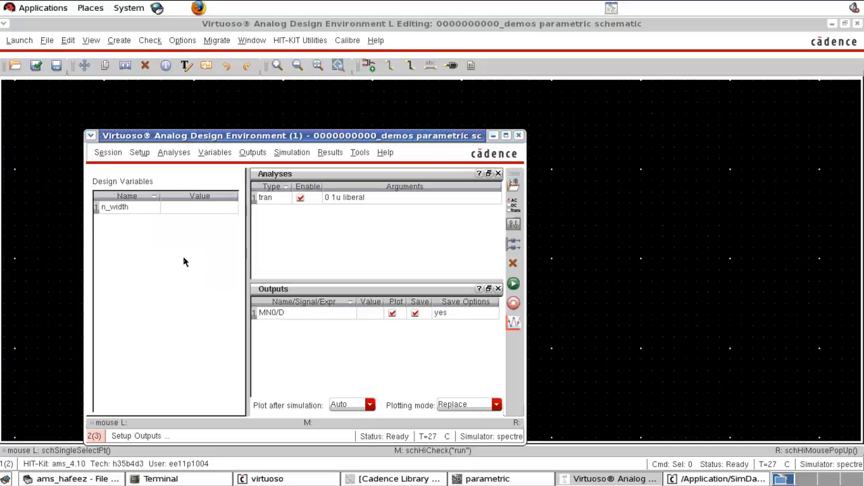
left_click(132, 211)
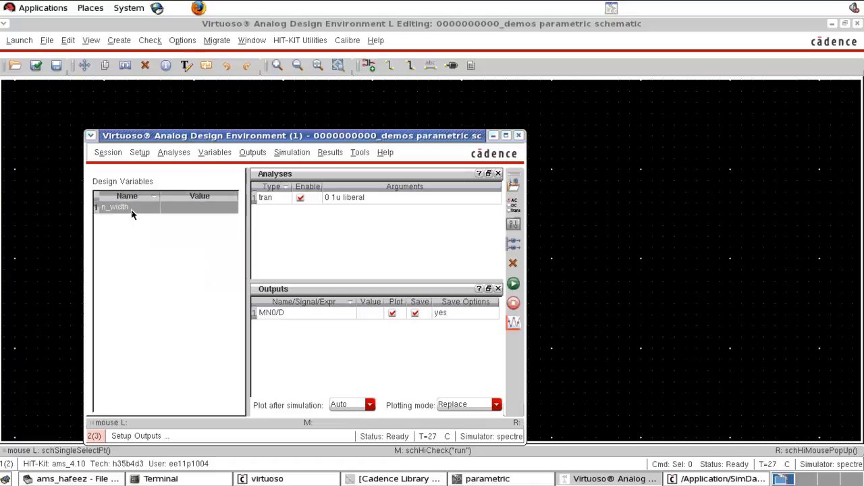
left_click_drag(238, 136, 534, 120)
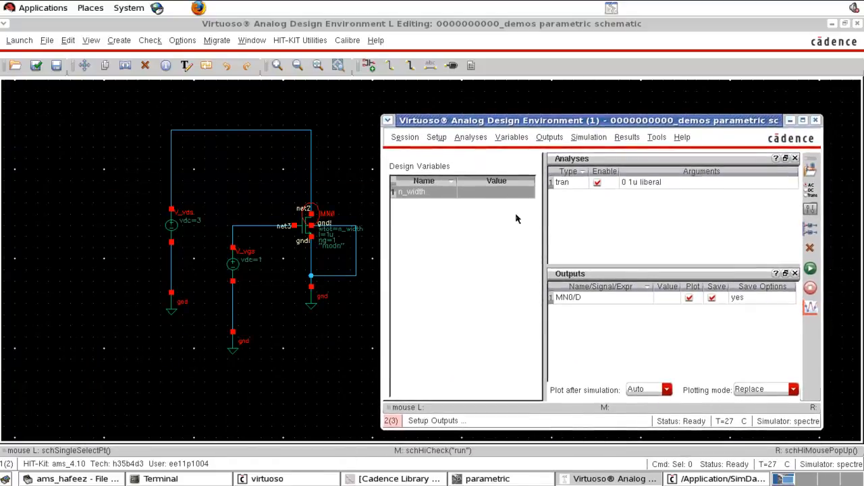
Step: Set the design variable n_width to 2u, run the simulation, and close the waveform window after viewing the drain current
left_click(472, 194)
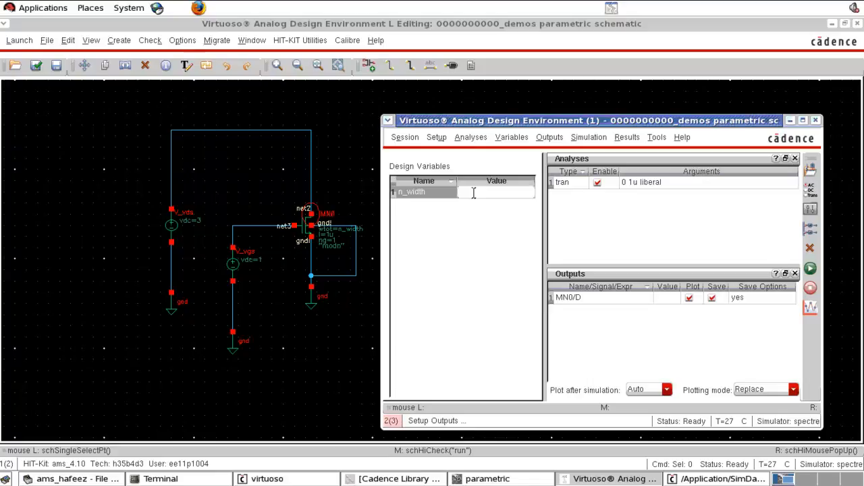
type("2u")
key("Return")
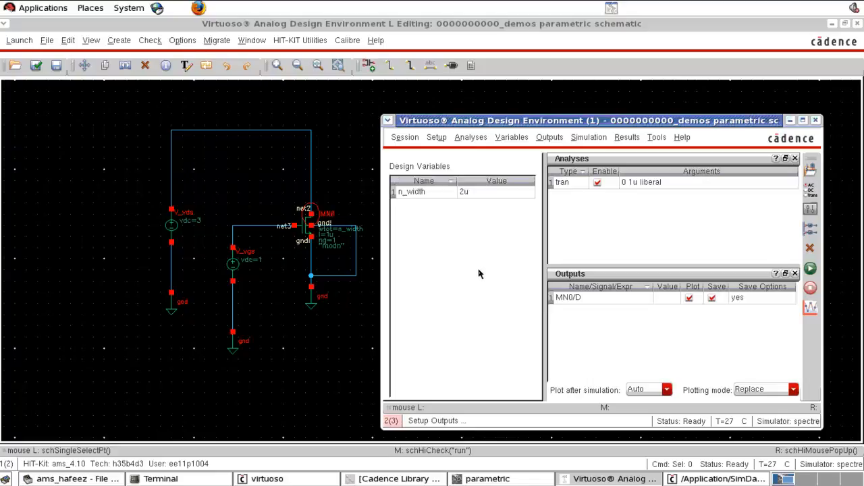
left_click(810, 268)
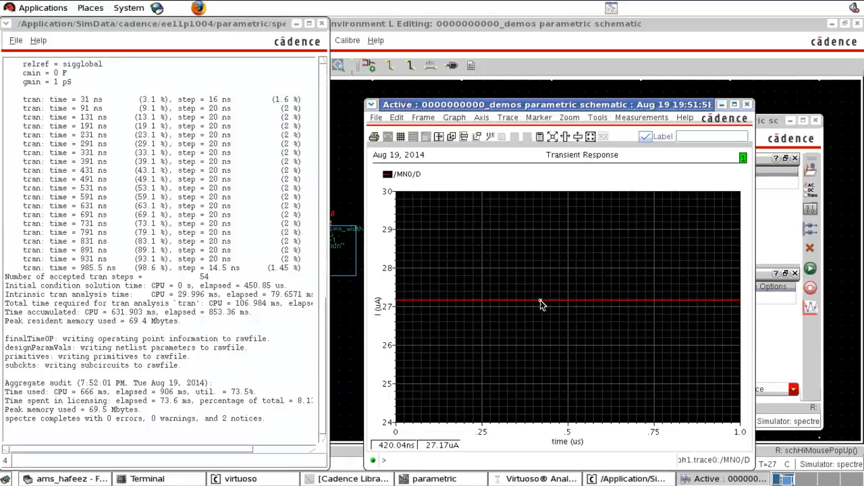
left_click(747, 105)
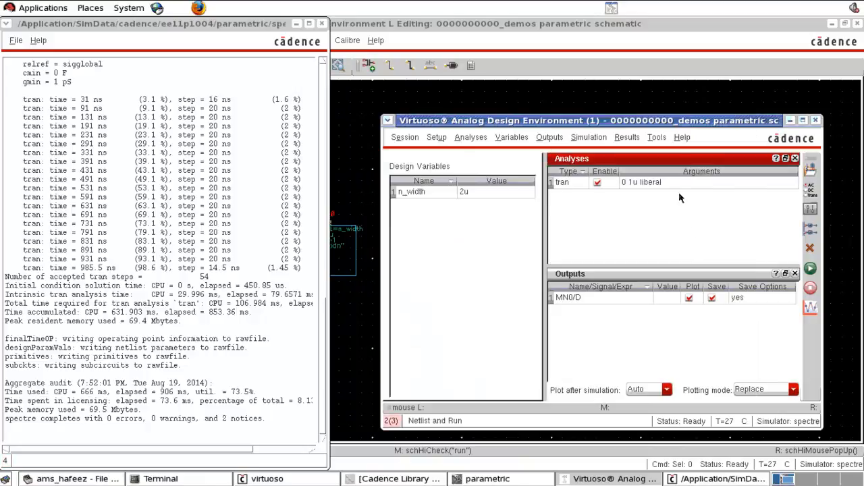
Step: Open the Parametric Analysis setup and choose n_width as the variable to sweep
left_click(658, 140)
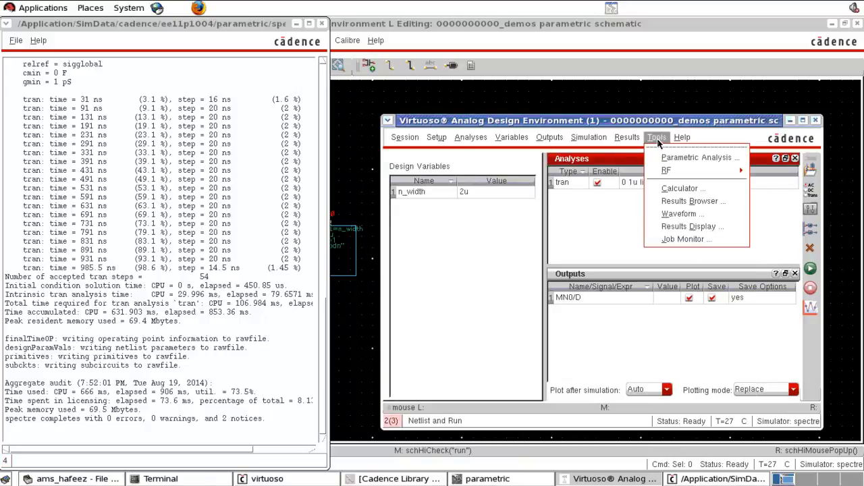
left_click(674, 157)
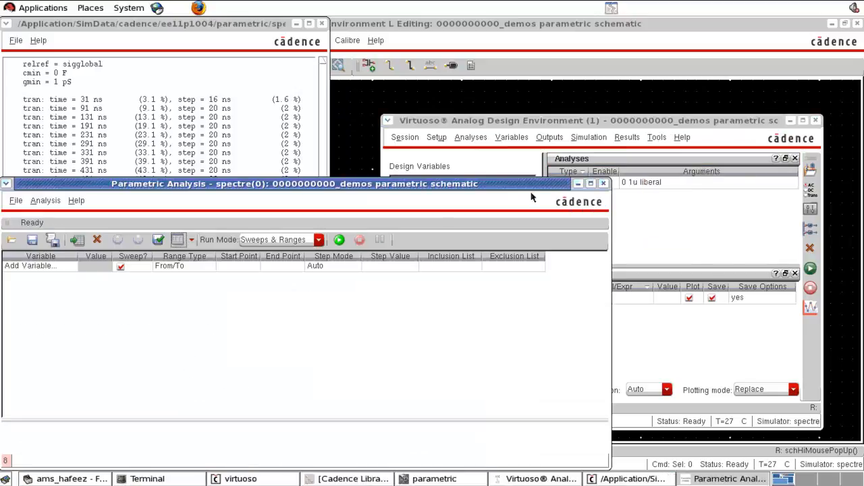
left_click_drag(345, 183, 381, 152)
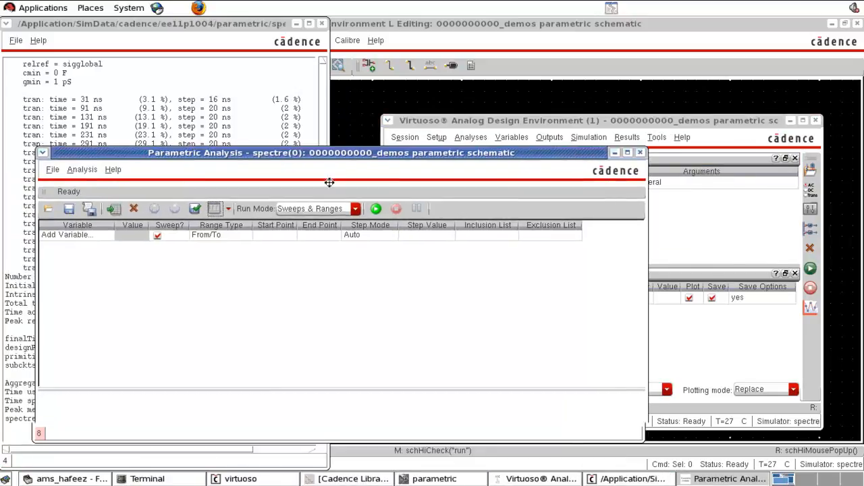
left_click(107, 236)
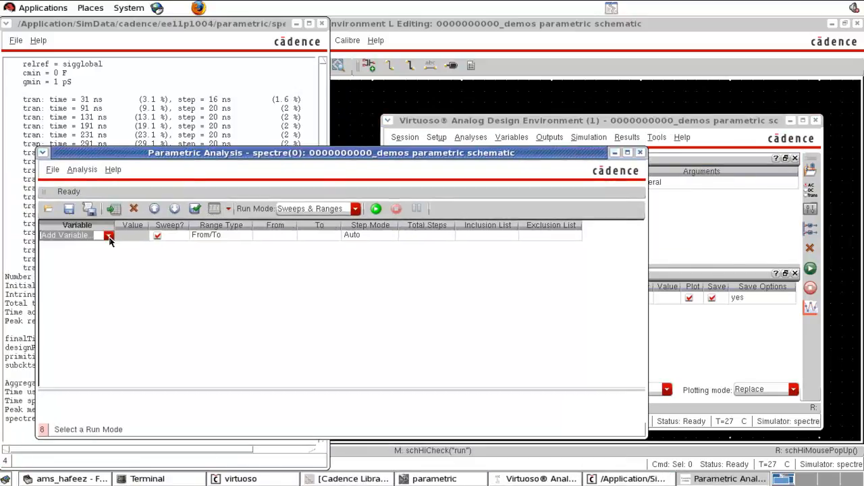
left_click(108, 236)
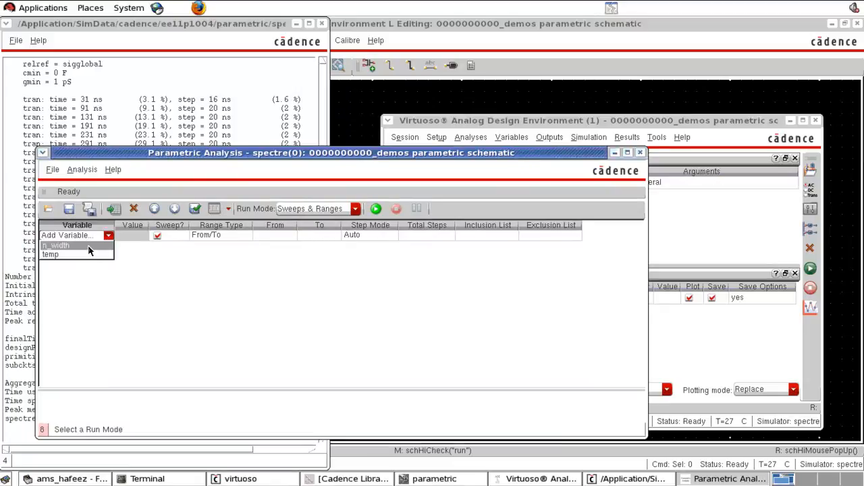
left_click(88, 247)
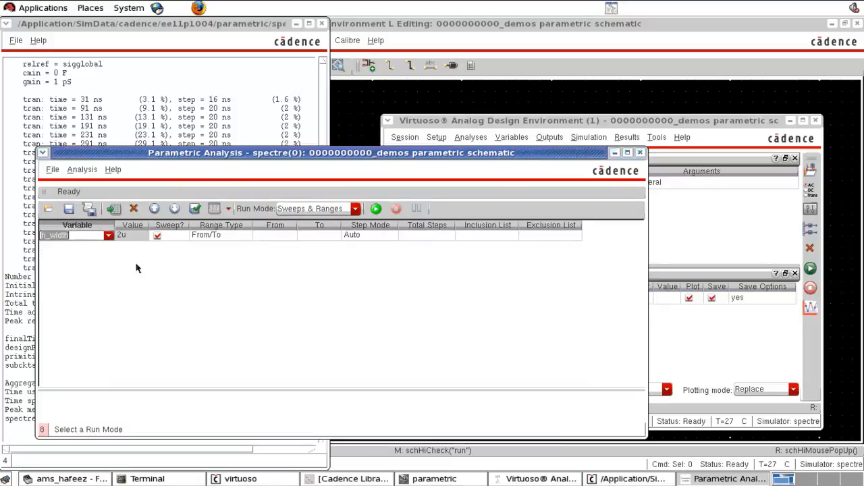
Step: Enter 1u as the start and 10 as the end of the n_width sweep range
left_click(276, 236)
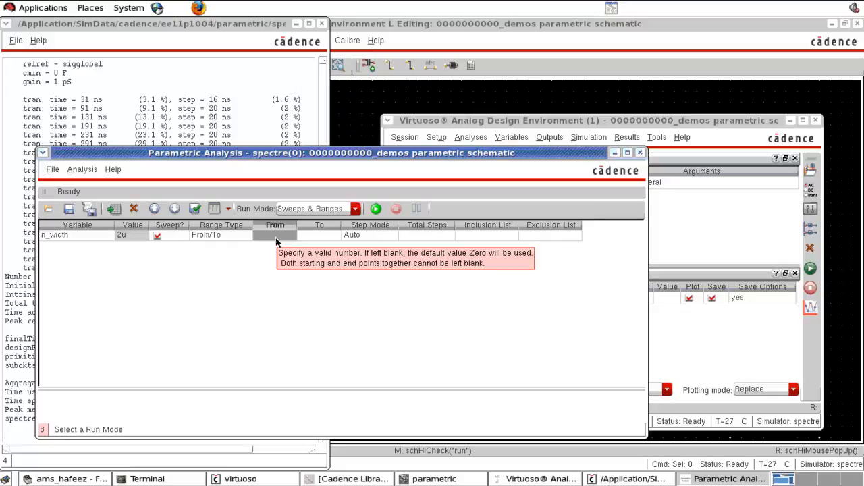
left_click(276, 241)
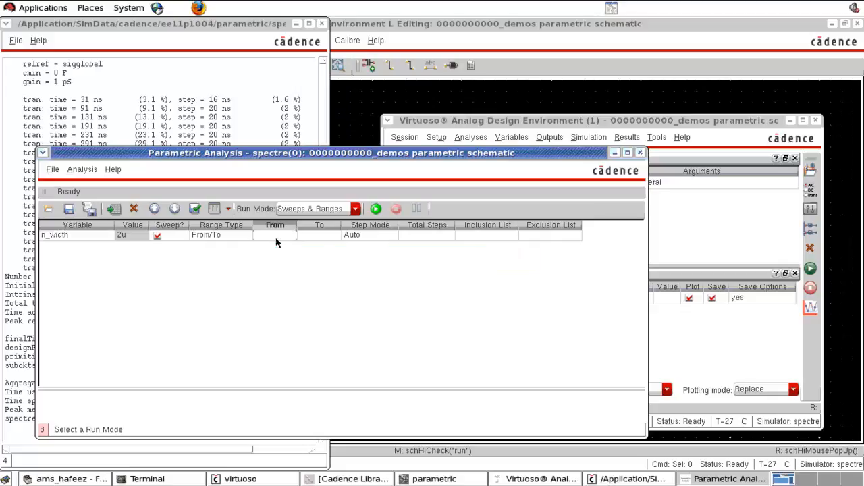
type("1u")
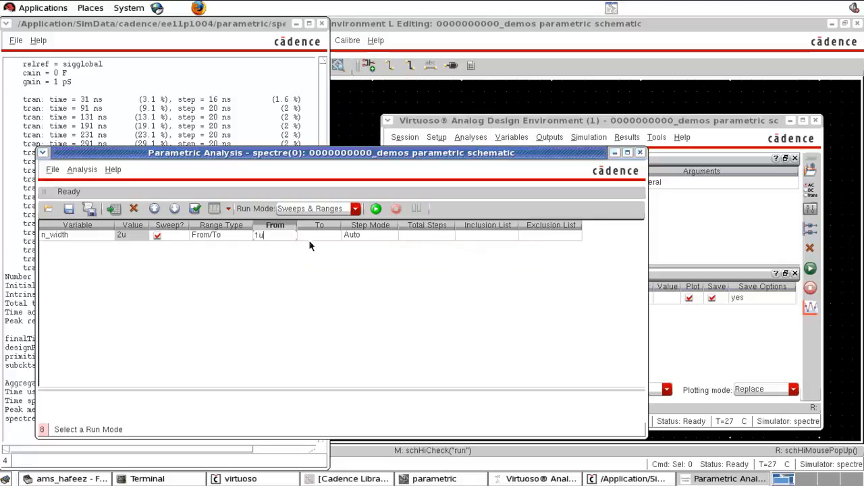
left_click(311, 237)
type("10")
key("Return")
Step: Set the total number of steps for the n_width sweep to 10, with the step mode left on Auto
left_click(417, 237)
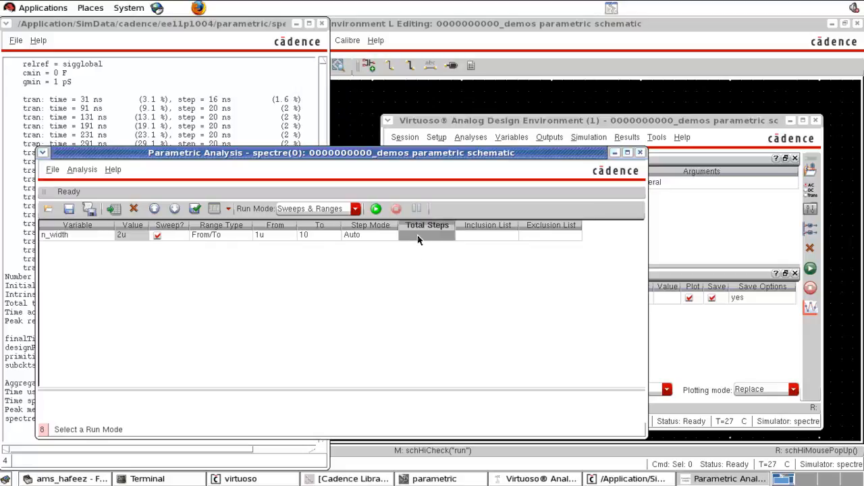
left_click(417, 237)
type("11")
type("0")
key("Return")
left_click(381, 237)
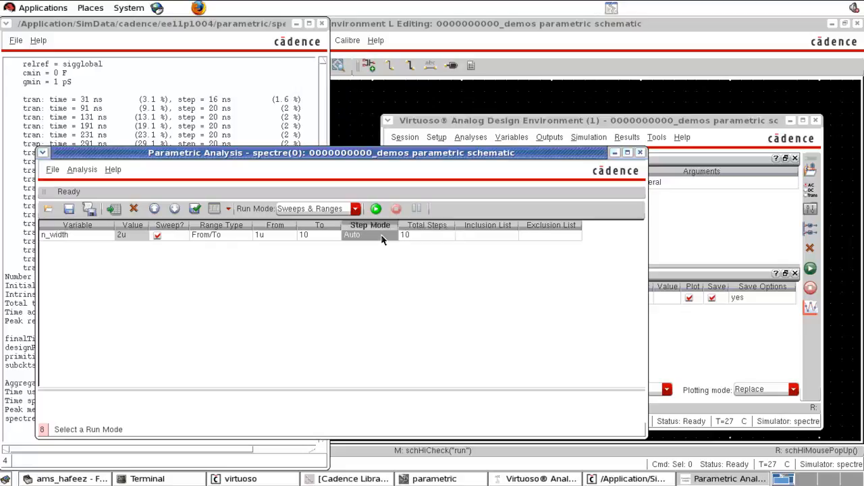
left_click(420, 237)
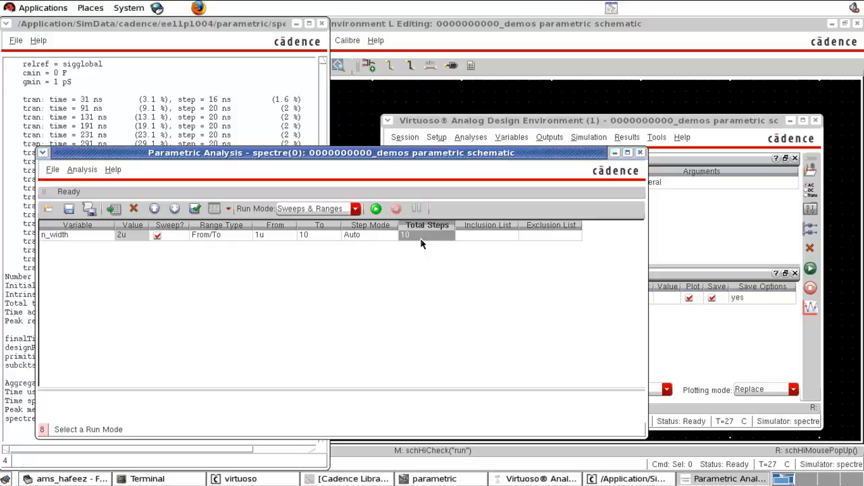
Step: Correct the end value of the n_width sweep to 10u
left_click(313, 240)
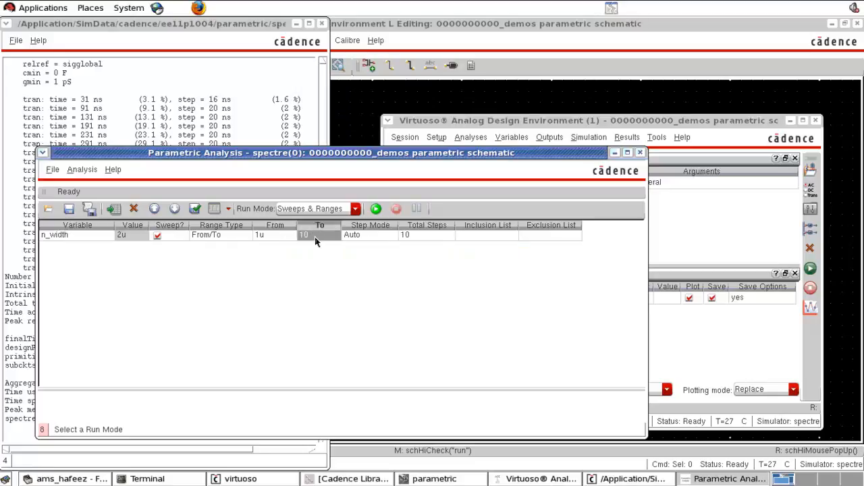
left_click(315, 241)
type("u")
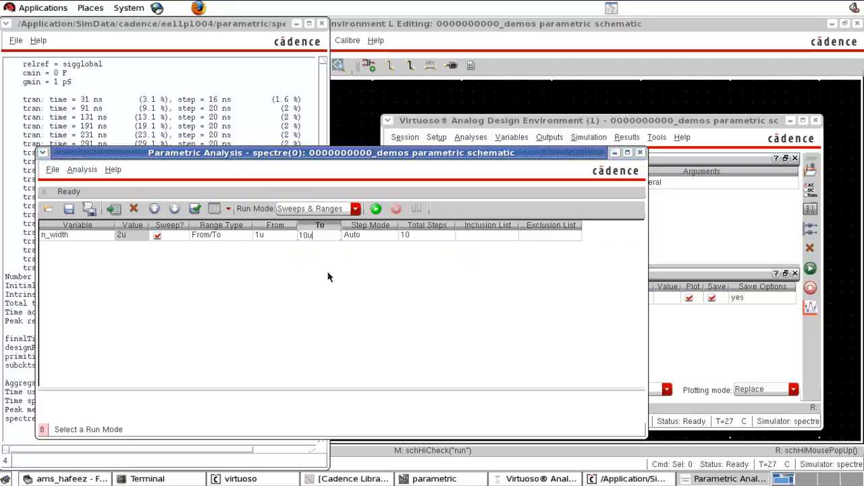
key("Return")
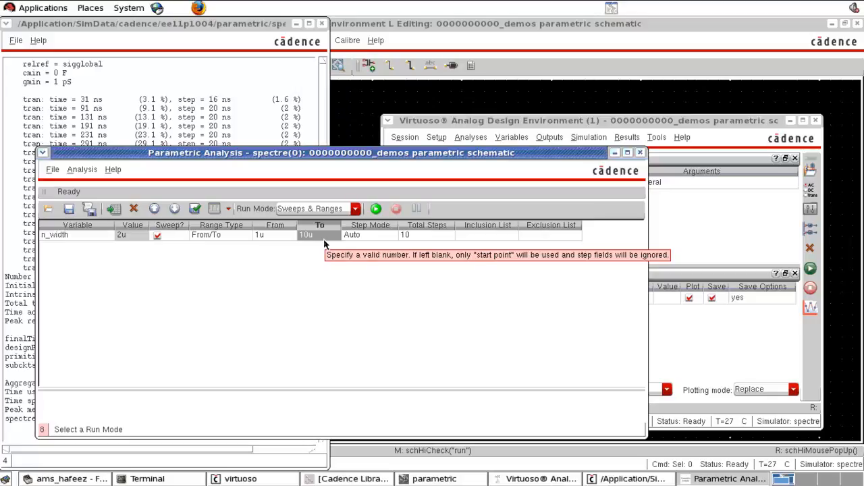
Step: Run the single transient simulation from the Analog Design Environment and close its waveform window
left_click(668, 218)
left_click(809, 270)
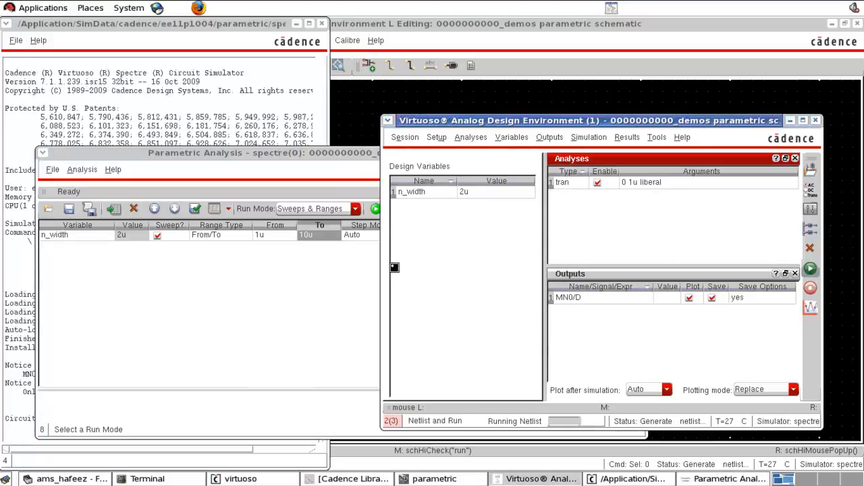
left_click(362, 271)
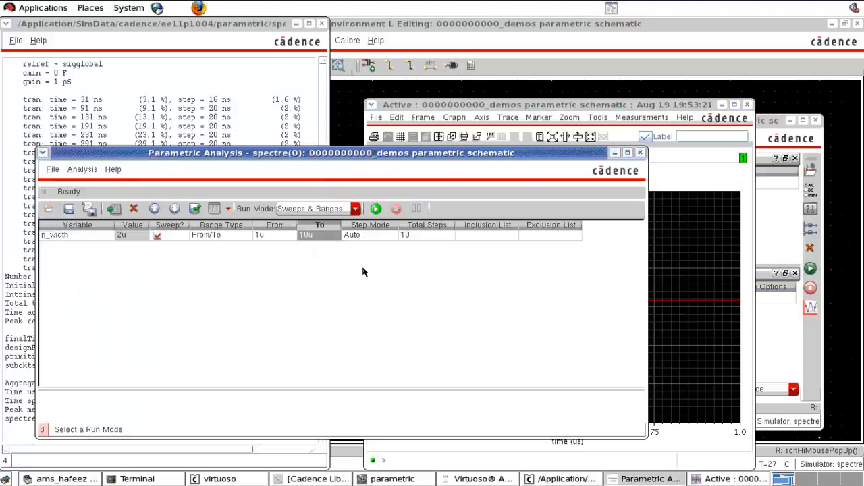
left_click(748, 106)
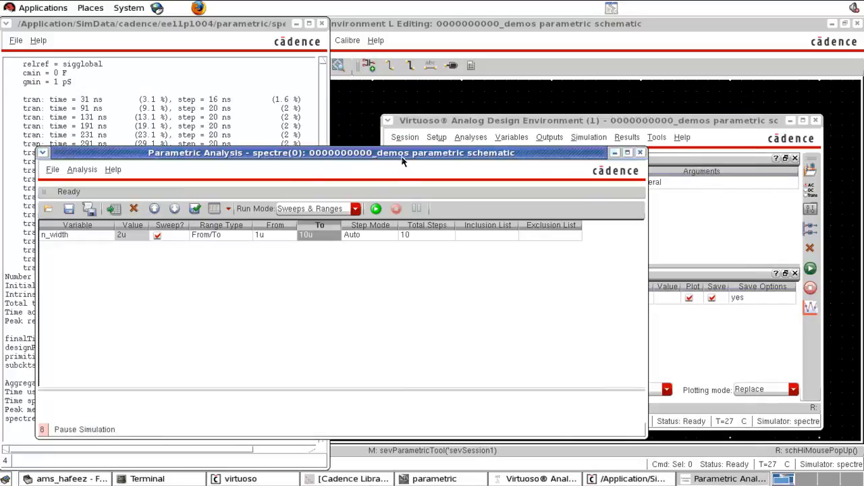
Step: Run the selected n_width sweep and maximize the resulting waveform window
left_click_drag(402, 160, 407, 110)
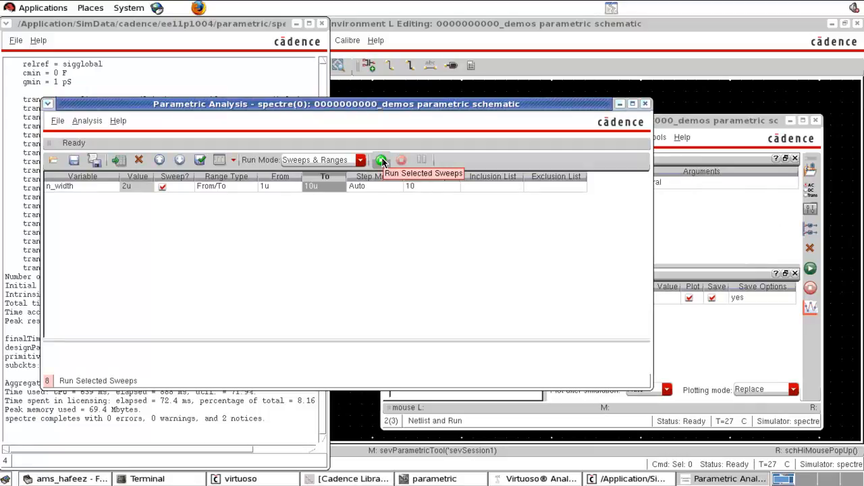
left_click(381, 160)
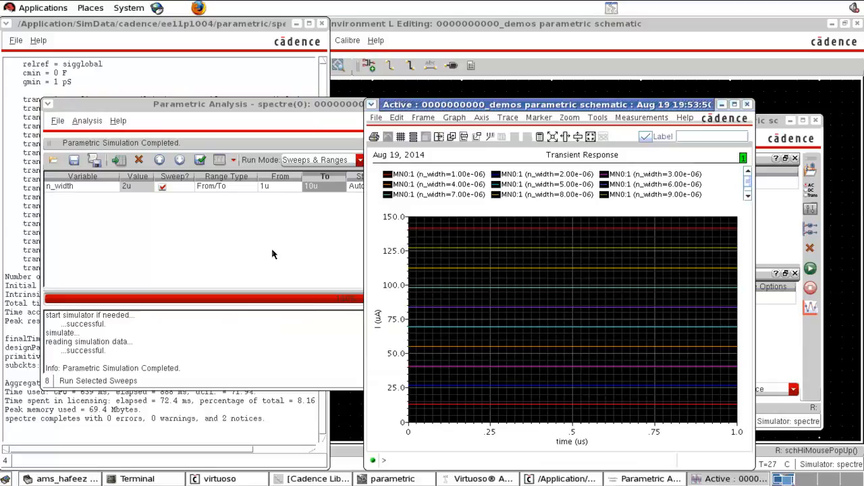
left_click(735, 104)
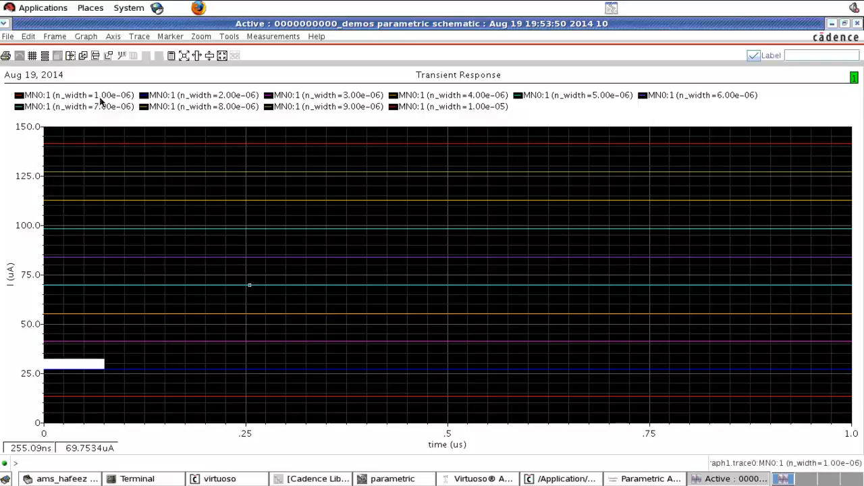
Step: Highlight the drain current traces for n_width 1.00e-06, 2.00e-06, 3.00e-06 and 1.00e-05 in turn, and close the waveform window
left_click(20, 97)
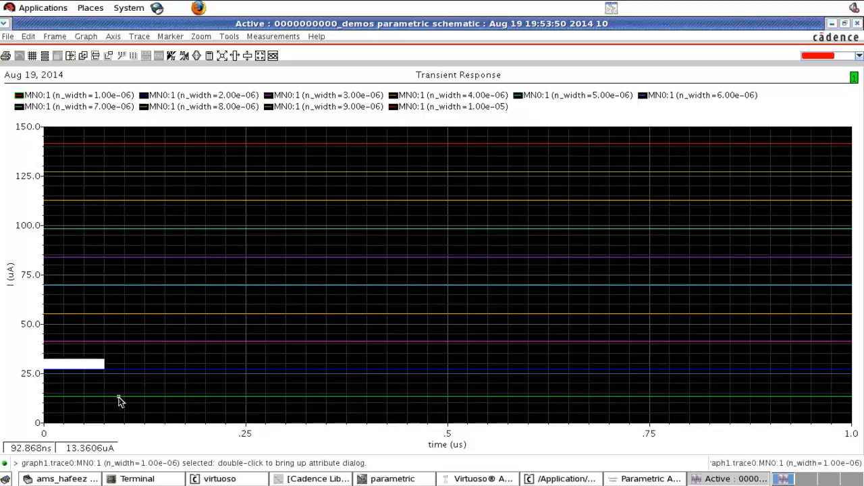
left_click(144, 97)
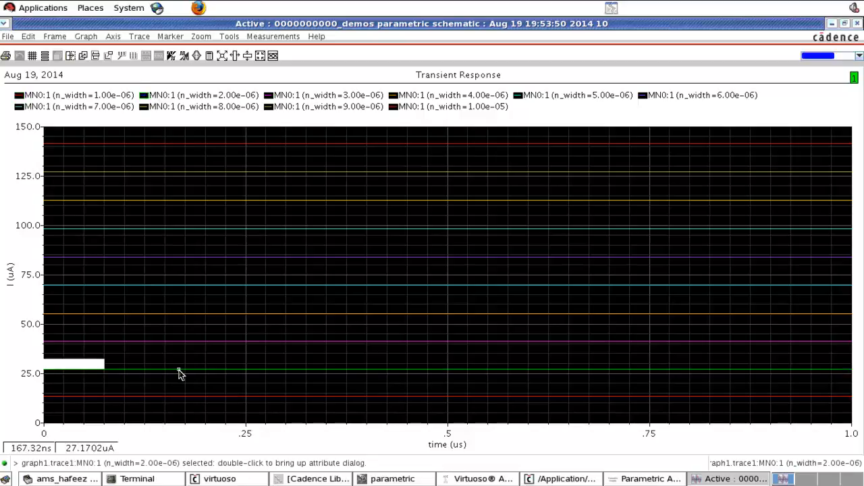
left_click(299, 97)
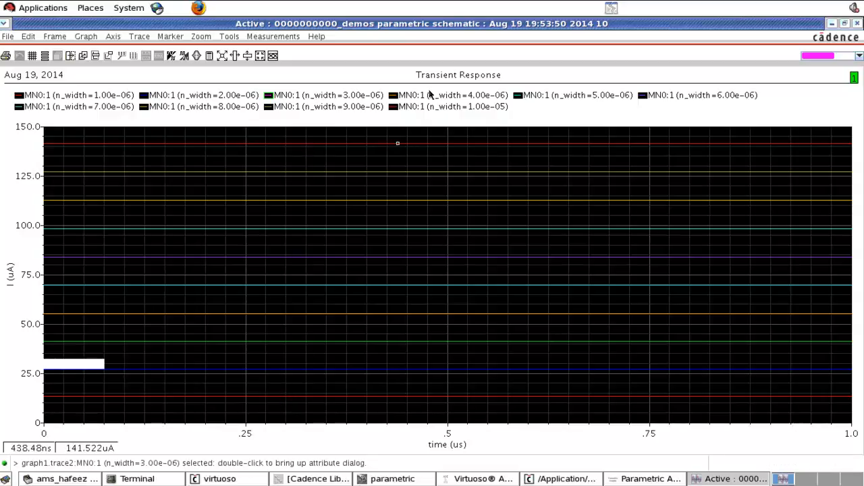
left_click(398, 108)
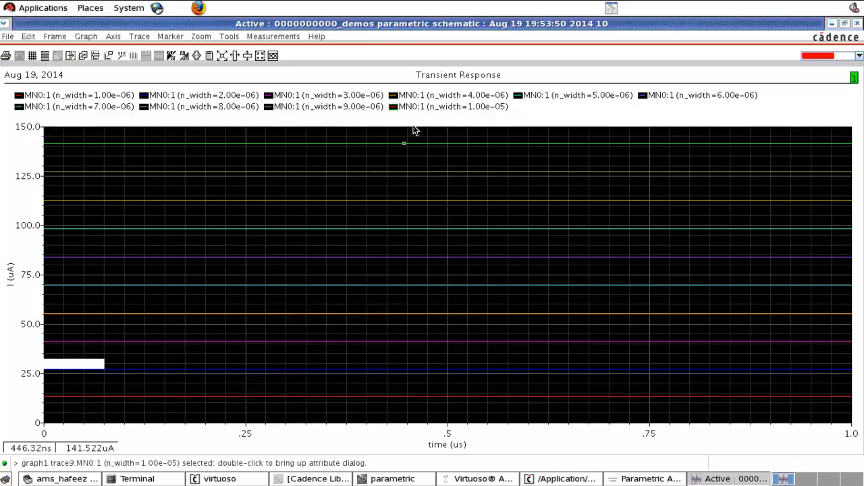
left_click(856, 23)
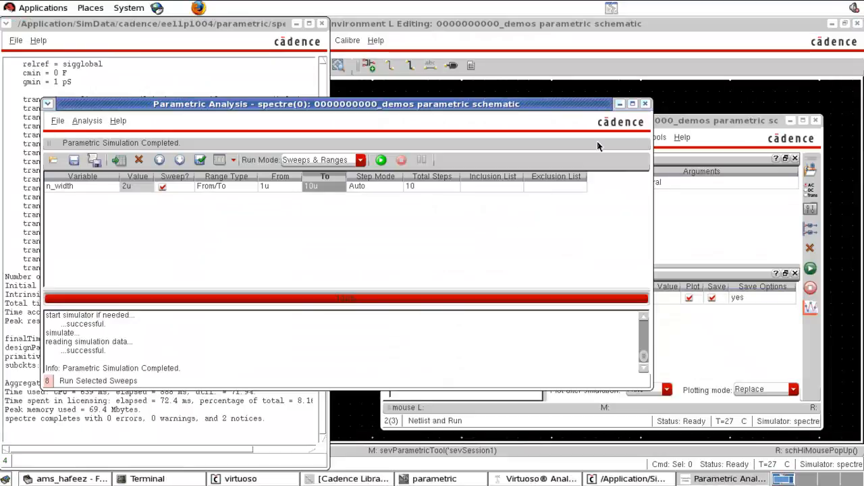
Step: Close the Parametric Analysis window and replace the NMOS transistor's length value with the variable len
left_click(645, 103)
left_click(654, 101)
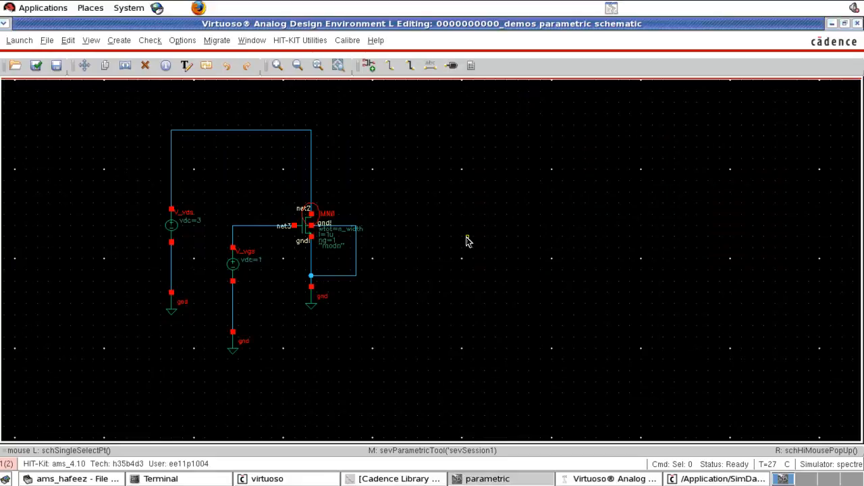
left_click(297, 233)
key("q")
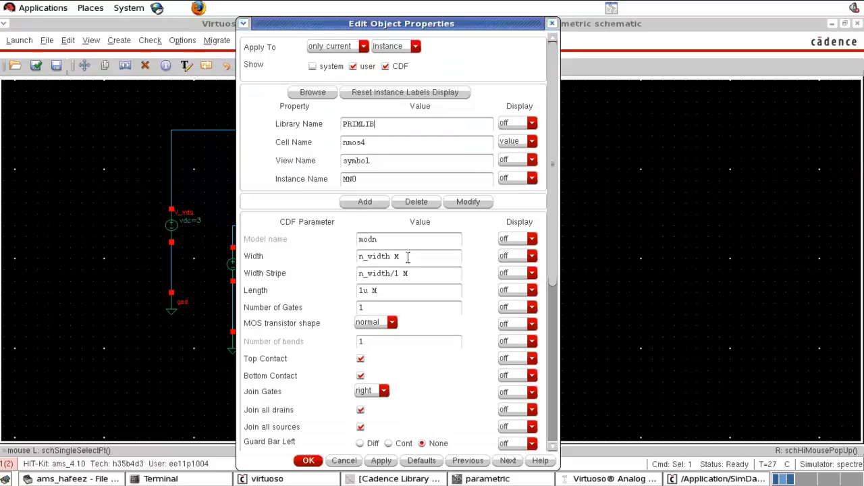
left_click_drag(399, 291, 331, 293)
type("len")
left_click(308, 460)
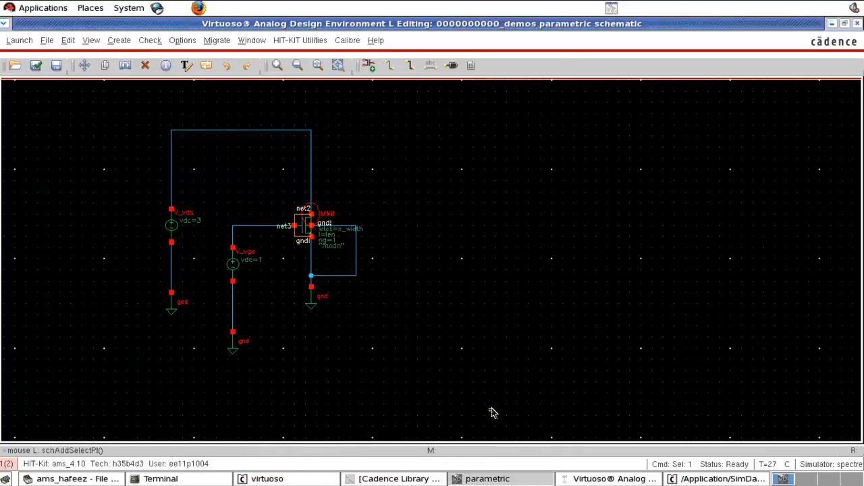
Step: Copy the design variables from the cellview into the Analog Design Environment and set len to 1u
left_click(592, 478)
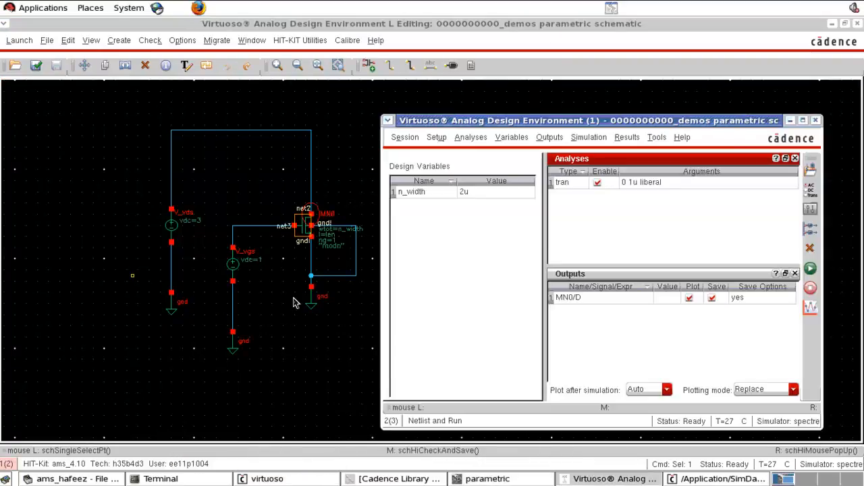
right_click(442, 255)
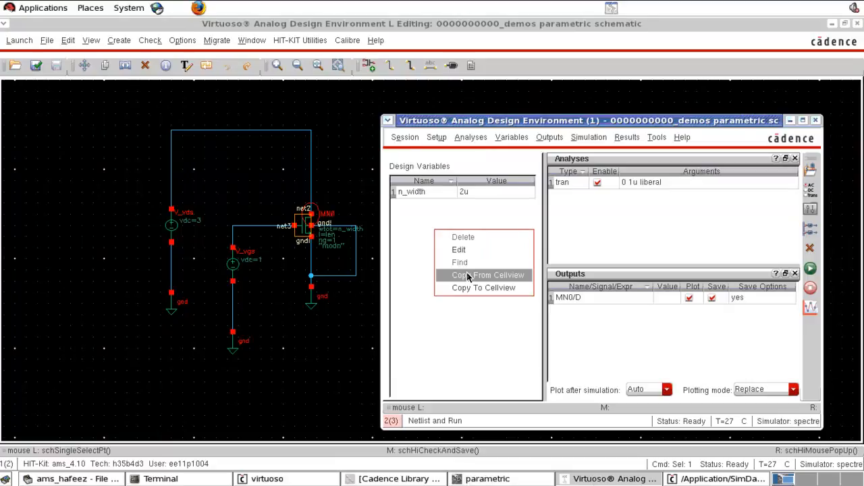
left_click(467, 275)
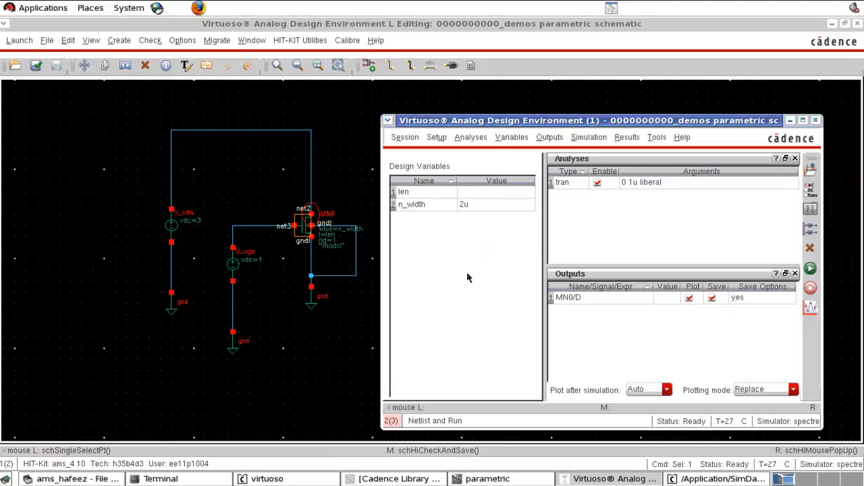
left_click(470, 194)
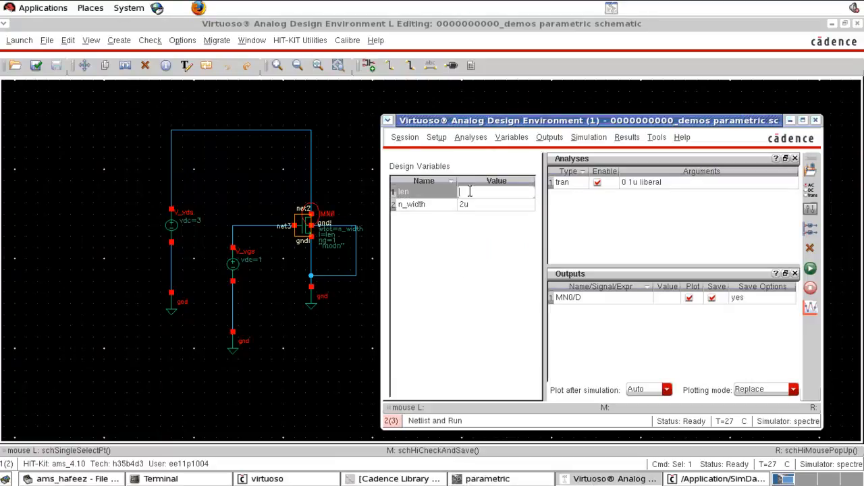
type("1u")
left_click(507, 277)
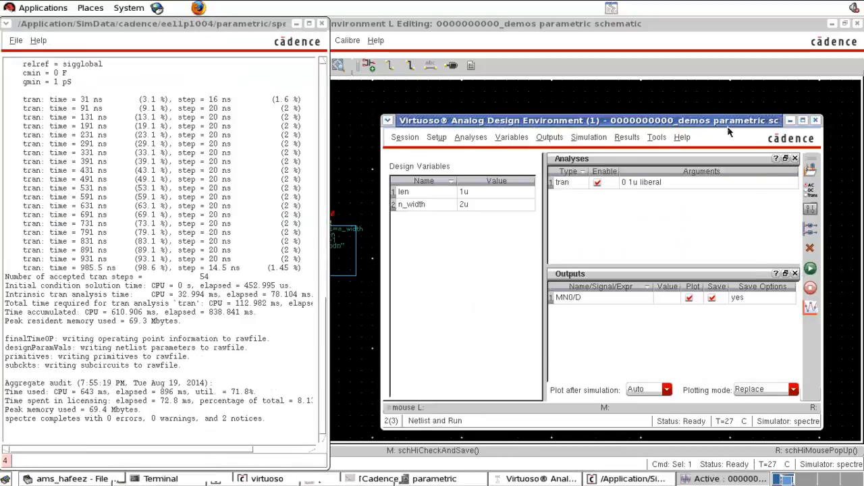
Step: Close the transient waveform window, open Parametric Analysis and choose len as the sweep variable
left_click(747, 105)
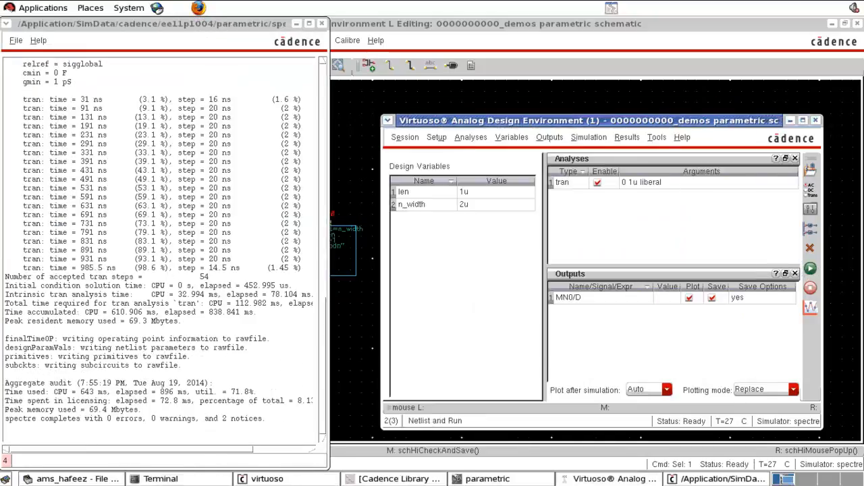
left_click(656, 138)
left_click(666, 159)
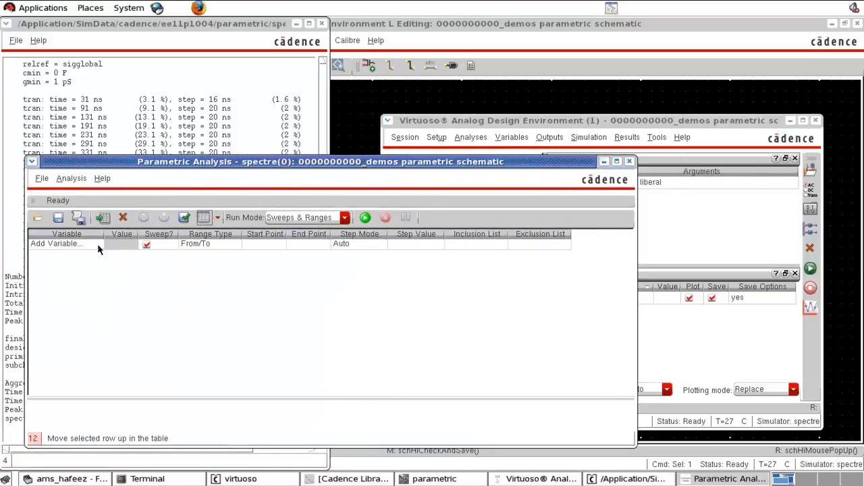
left_click(97, 245)
left_click(98, 245)
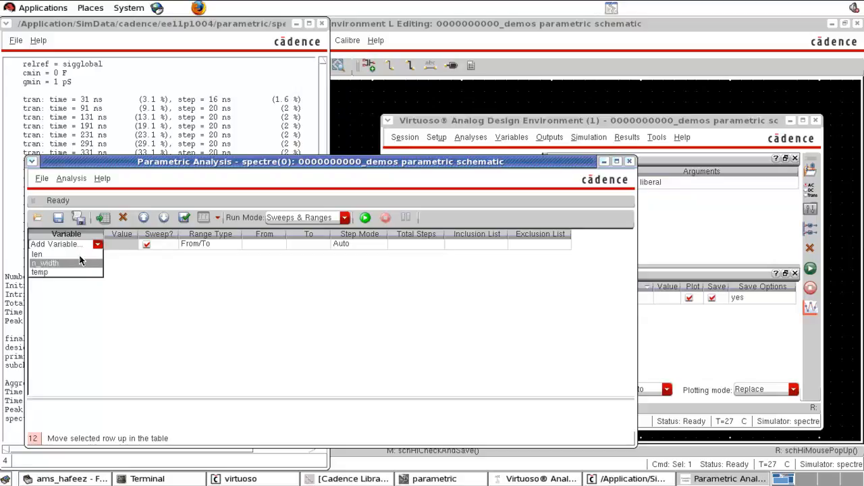
left_click(79, 254)
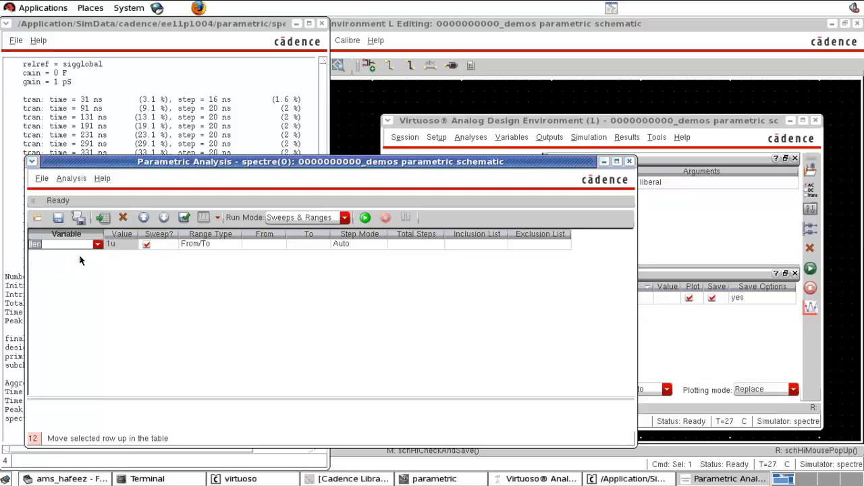
Step: Set the len sweep range from 0.35u to 1u
left_click(274, 246)
type("0.")
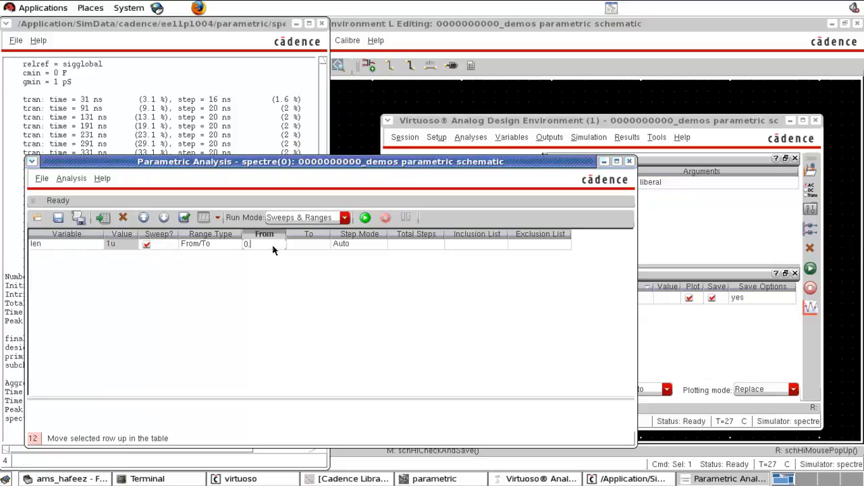
type("35u")
left_click(306, 249)
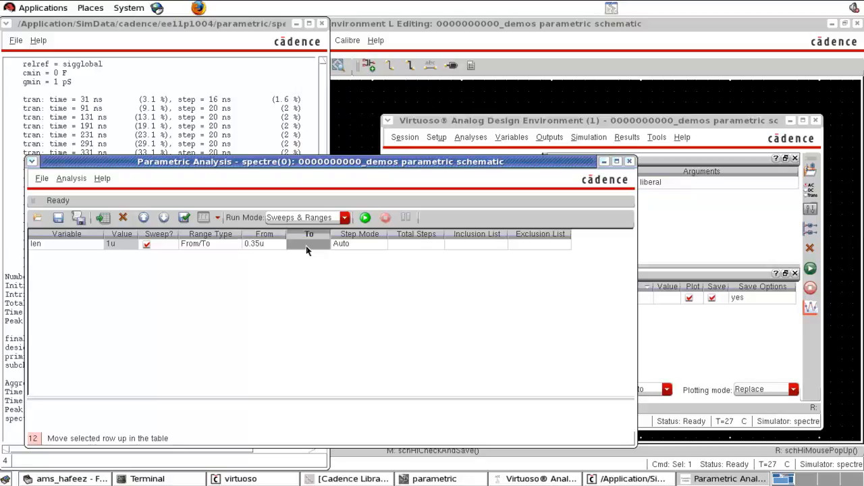
type("1u")
key("Return")
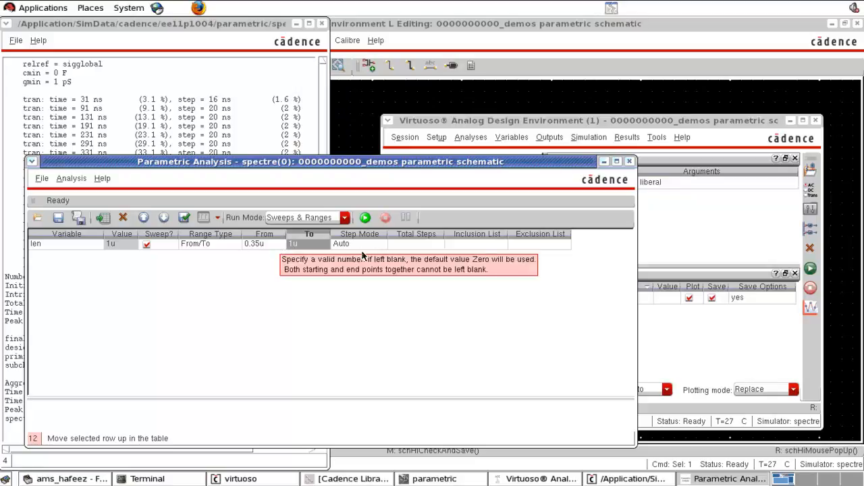
Step: Set the len sweep's total steps to 2 and run the selected sweep
left_click(398, 249)
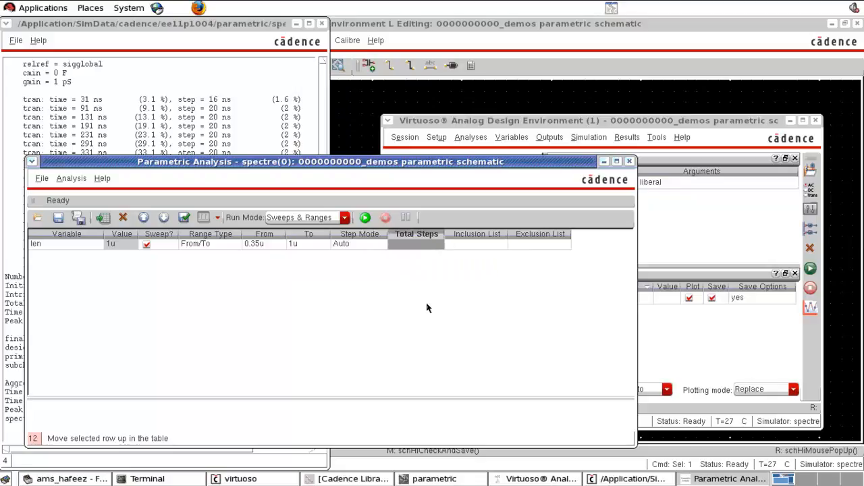
type("2")
key("Return")
left_click(365, 218)
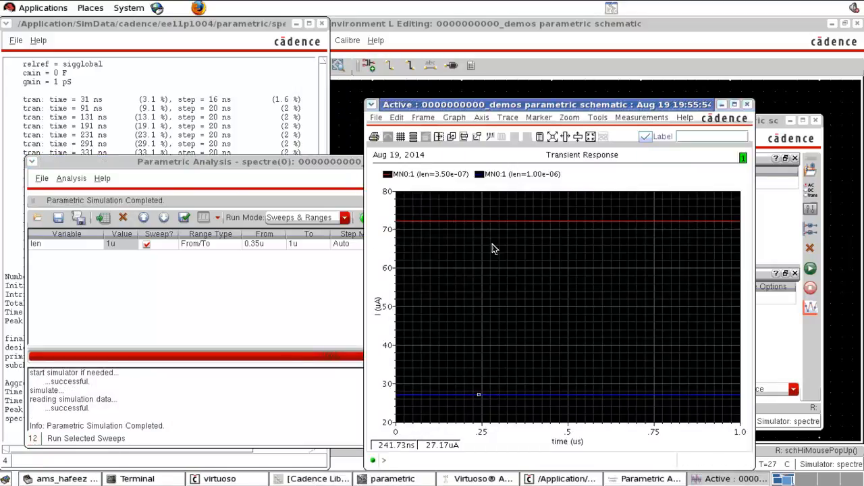
Step: Close the waveform window and change the len sweep range to run from 1u to 5u
left_click(747, 105)
left_click(277, 247)
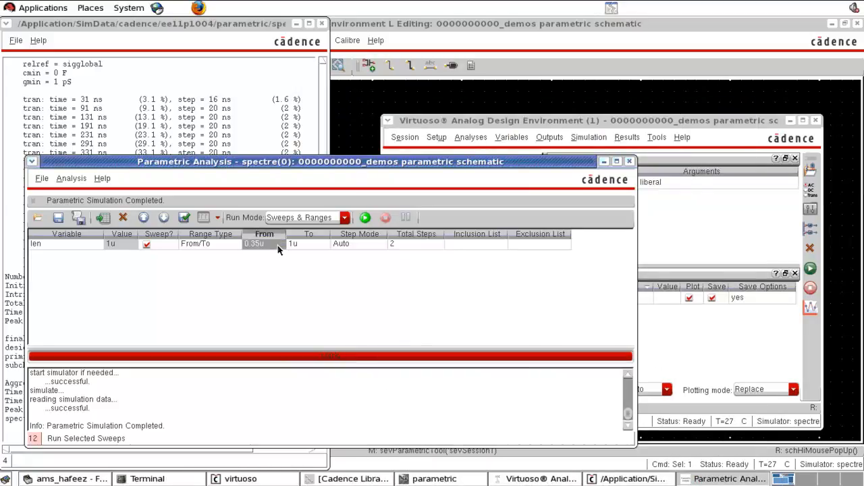
double_click(261, 247)
left_click_drag(260, 247, 244, 250)
type("1u")
left_click(297, 248)
left_click(293, 248)
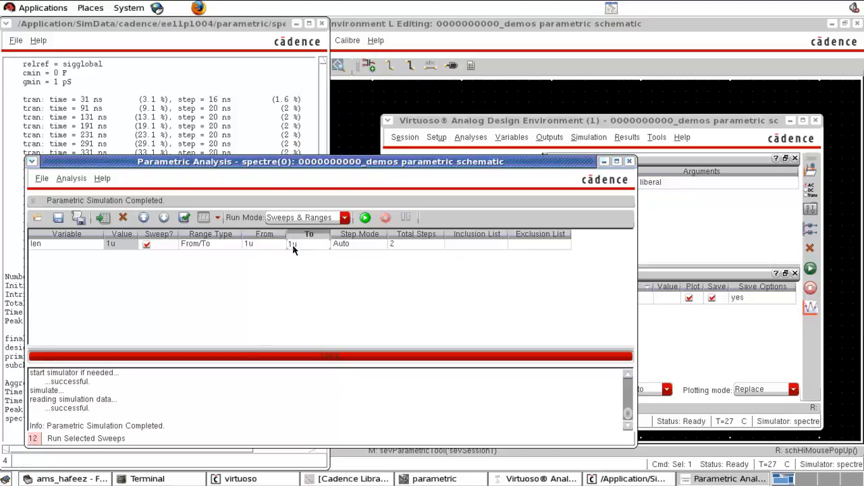
left_click_drag(293, 248, 288, 250)
type("5")
Step: Set the len sweep's step mode to Linear Steps with a step size of 1u
left_click(381, 247)
left_click(381, 245)
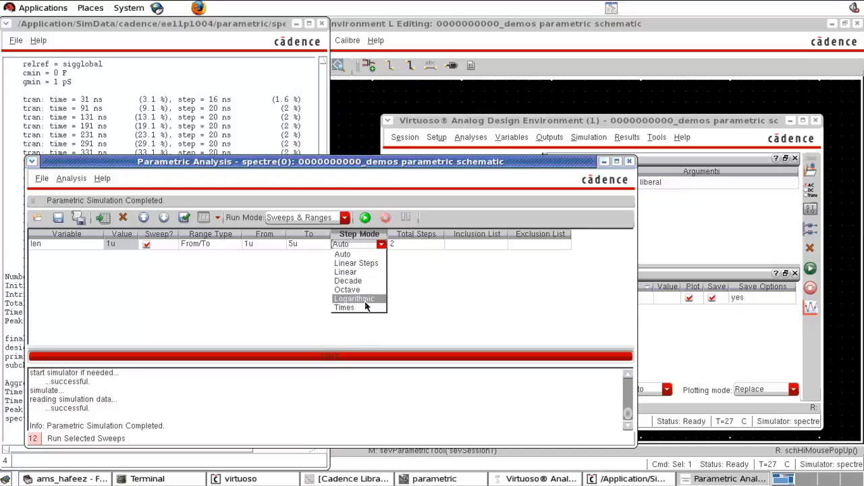
left_click(371, 264)
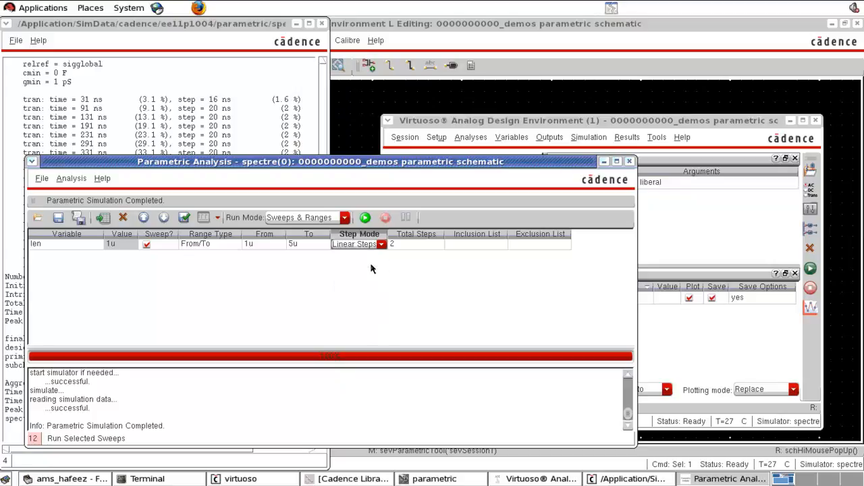
left_click(418, 244)
left_click(419, 248)
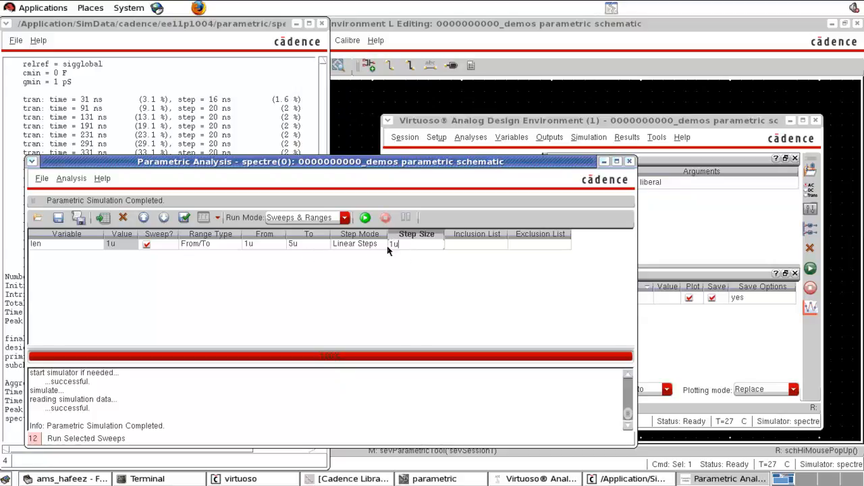
key("Return")
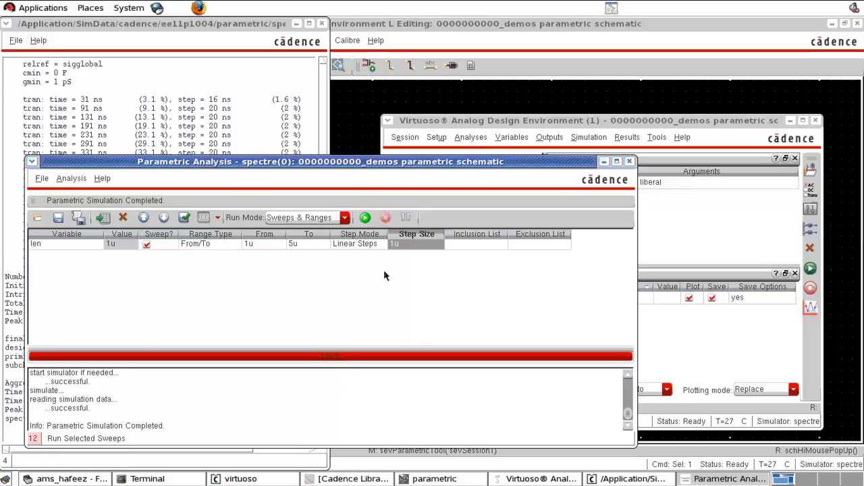
Step: Run the len sweep, close its waveform window and return to the schematic
left_click(364, 217)
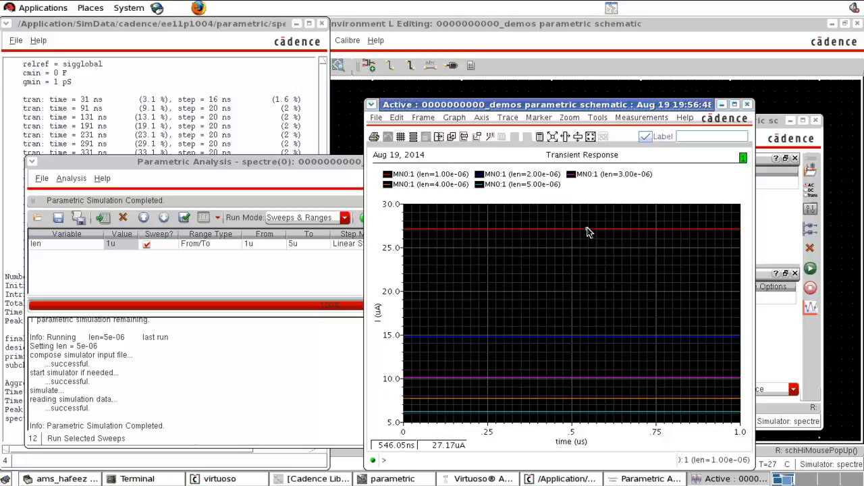
left_click(747, 104)
left_click(746, 104)
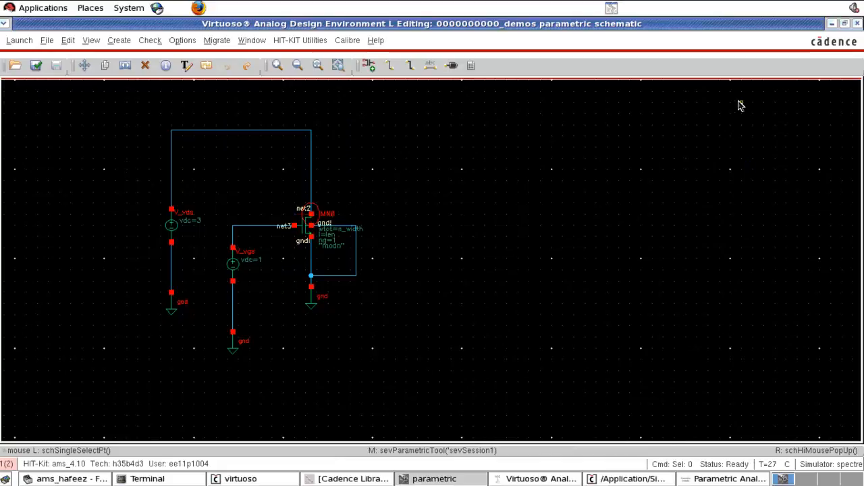
Step: Replace the NMOS transistor's variable dimensions with a fixed width of 2u and length of 1u
double_click(295, 238)
left_click_drag(425, 262, 315, 260)
type("2u")
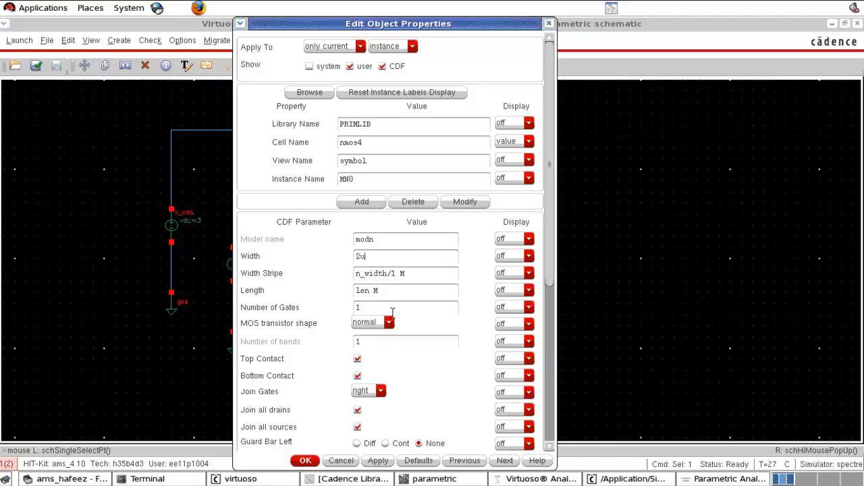
left_click(391, 311)
left_click_drag(394, 292, 320, 295)
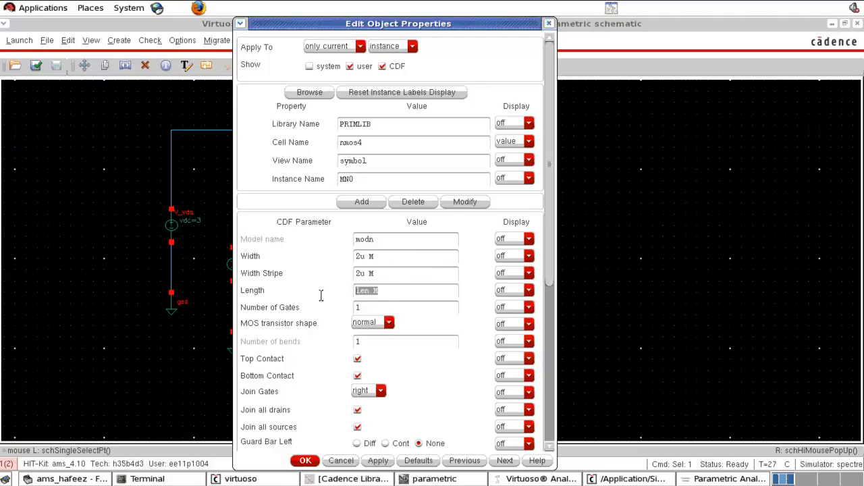
type("1u")
left_click(305, 460)
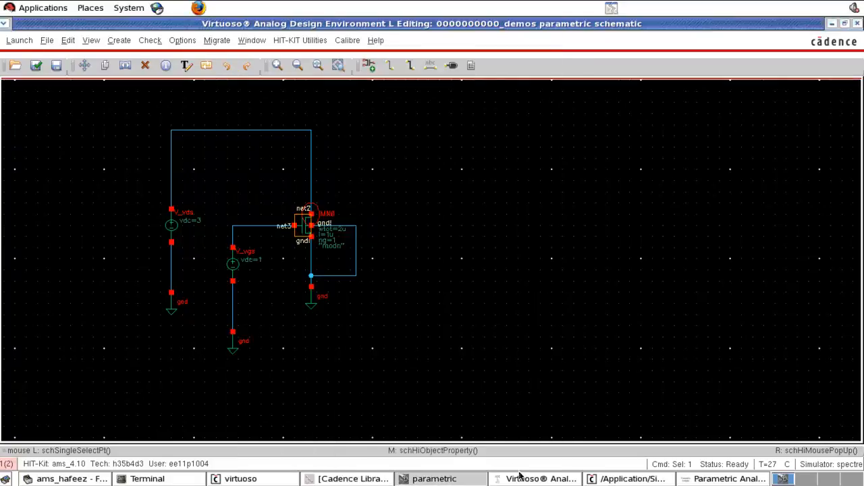
Step: Delete the len and n_width design variables from the Analog Design Environment, and check and save the schematic
left_click(519, 479)
left_click(438, 202)
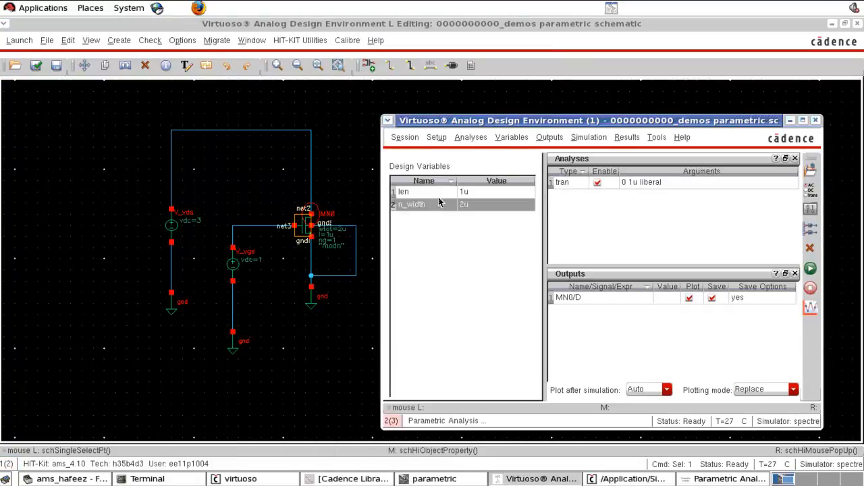
left_click(439, 196, "shift")
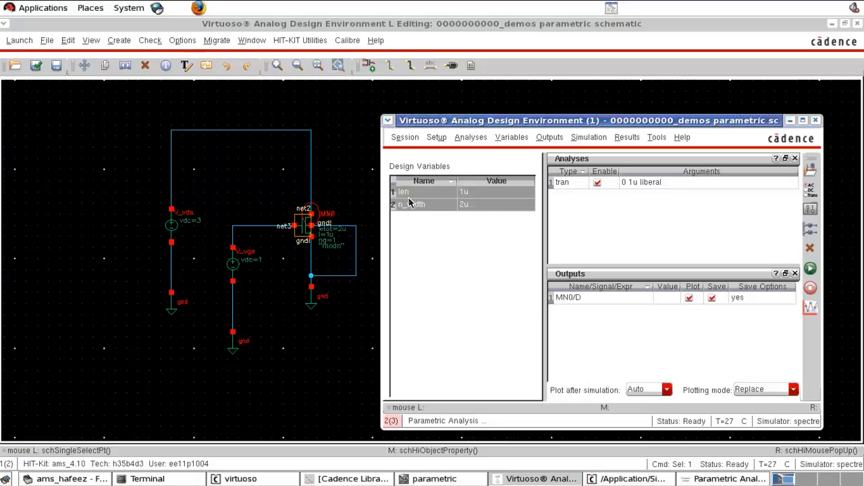
left_click(810, 248)
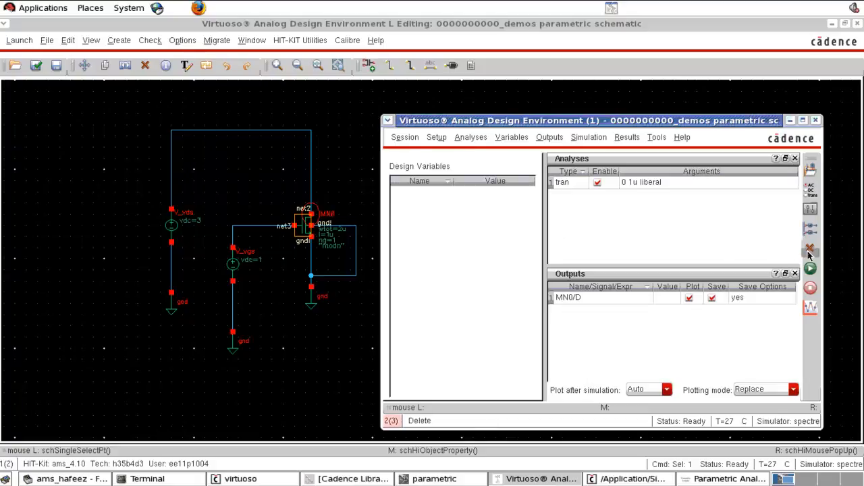
left_click(284, 380)
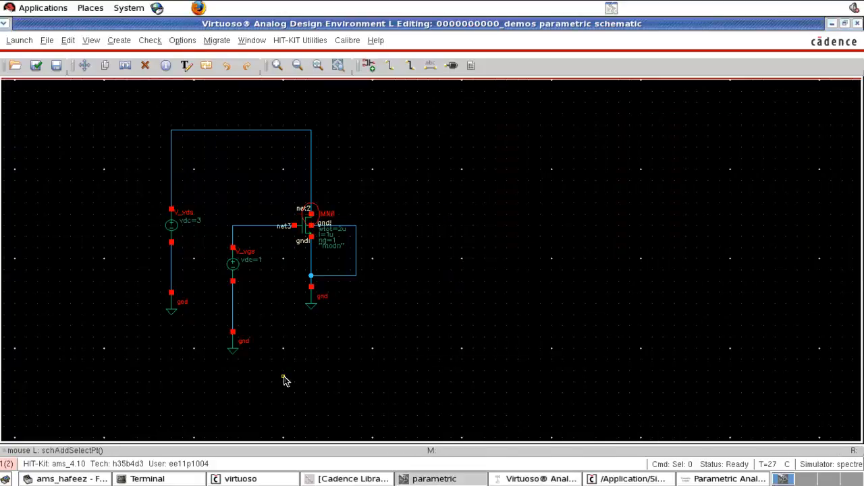
key("shift+x")
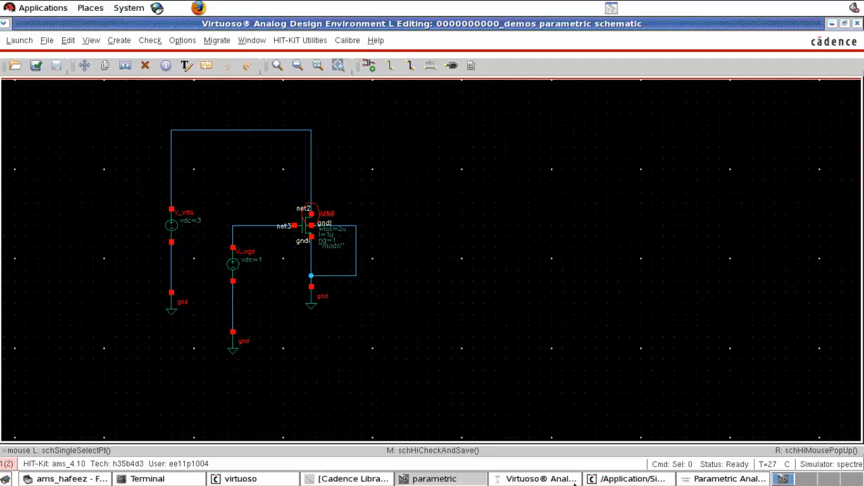
Step: Set up a DC analysis in the Analog Design Environment that sweeps the DC voltage parameter of component V_vgs
left_click(558, 481)
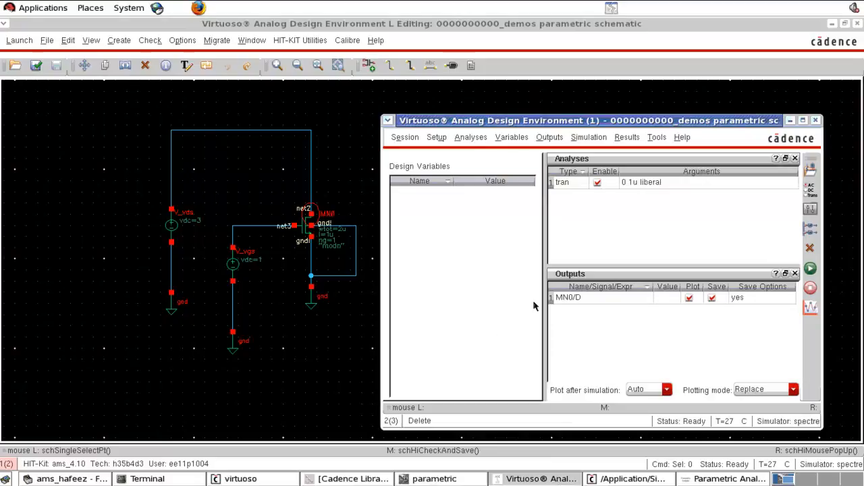
left_click(808, 204)
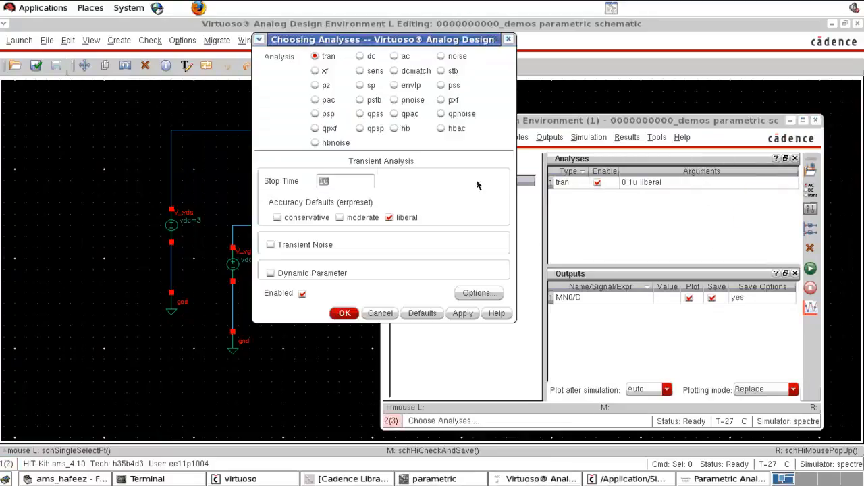
left_click(361, 57)
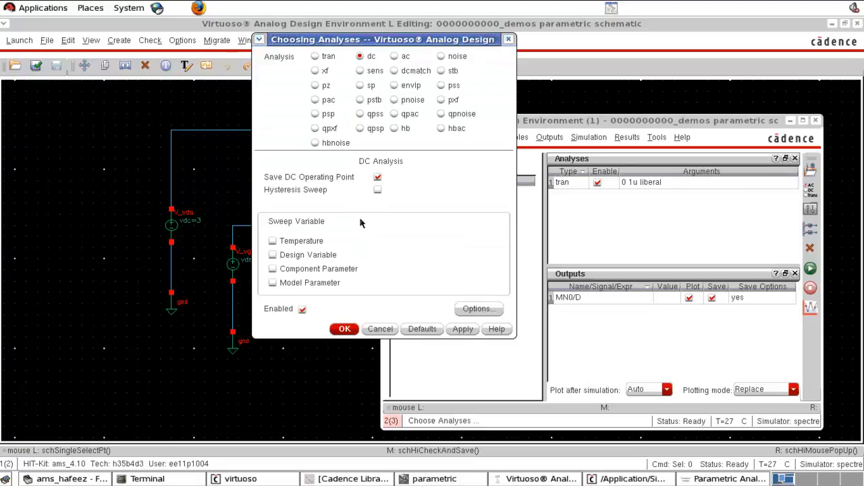
left_click(331, 269)
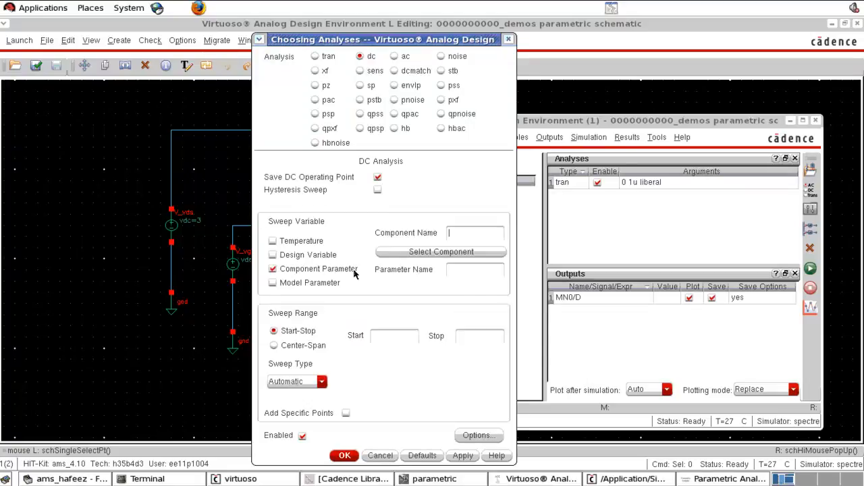
left_click(440, 252)
left_click(237, 269)
left_click(346, 224)
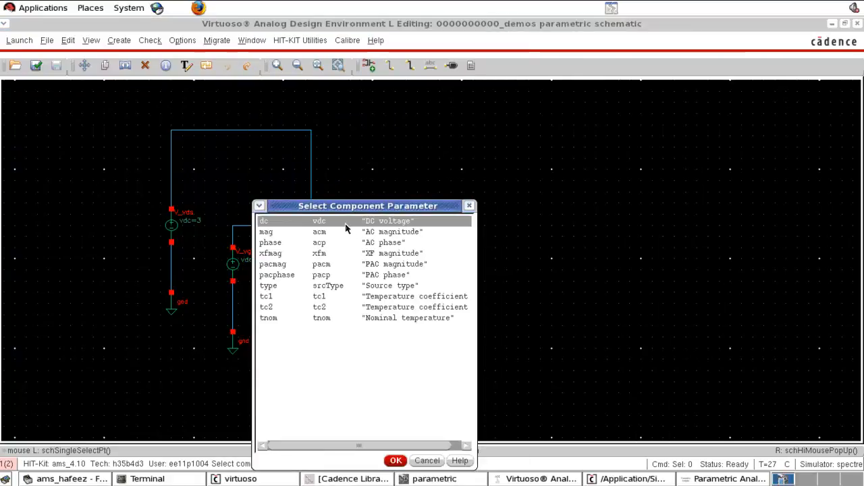
left_click(397, 461)
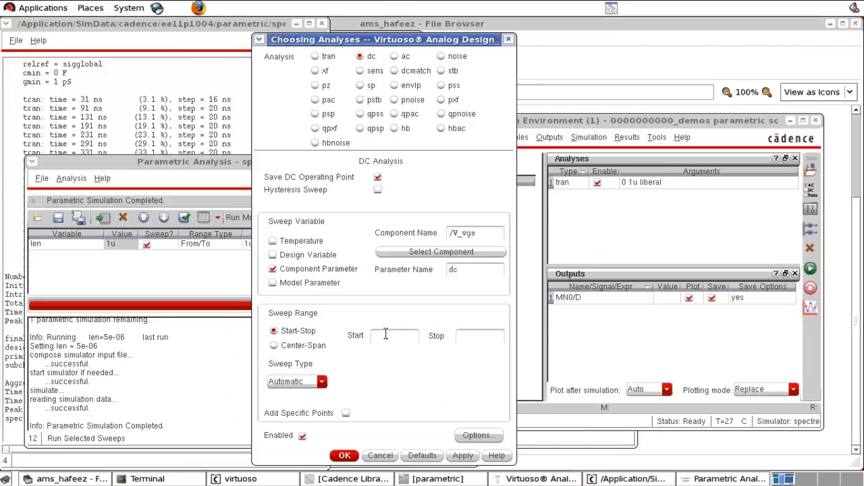
Step: Set the DC sweep range from 0 to 3 with the Automatic sweep type and add the analysis
type("0")
left_click(305, 384)
left_click(306, 384)
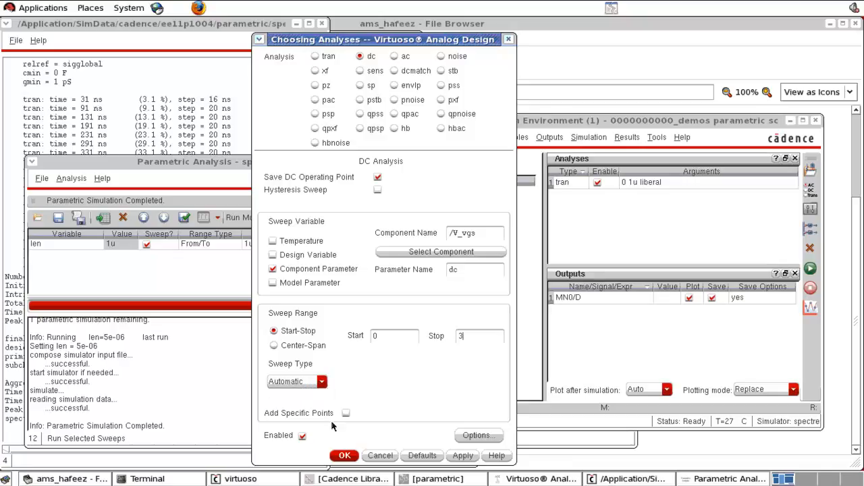
left_click(344, 454)
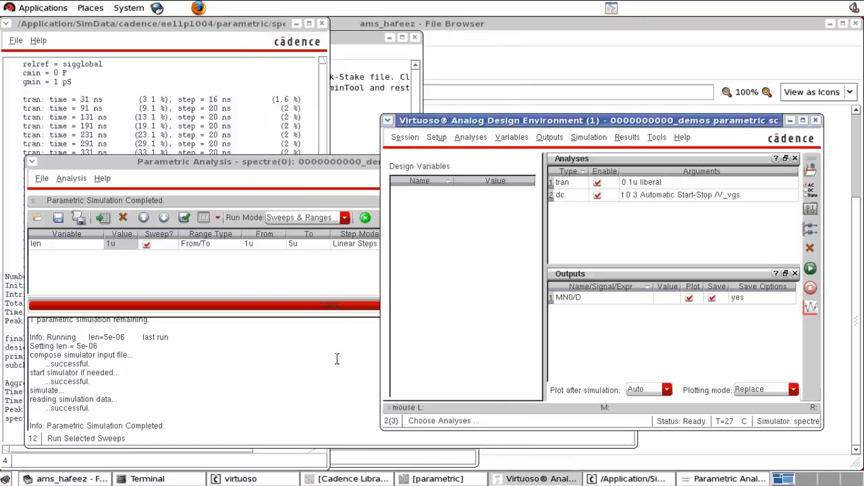
Step: Disable the transient analysis and run the DC sweep of V_vgs
left_click(597, 183)
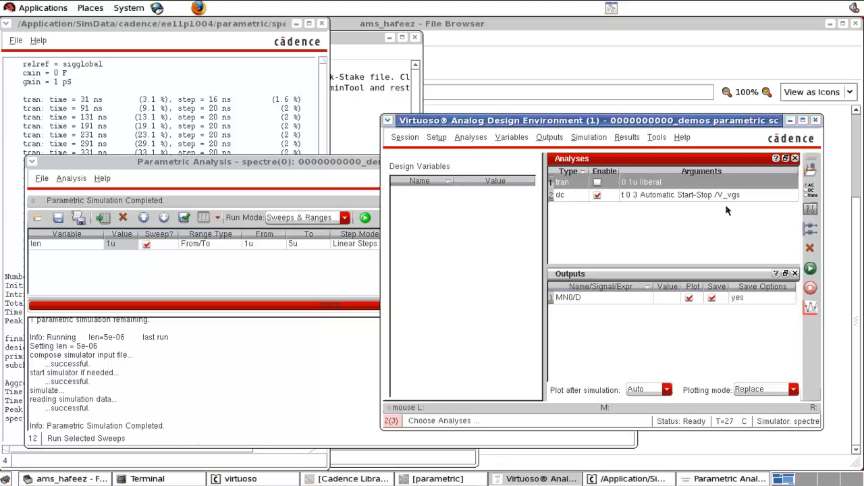
left_click(810, 270)
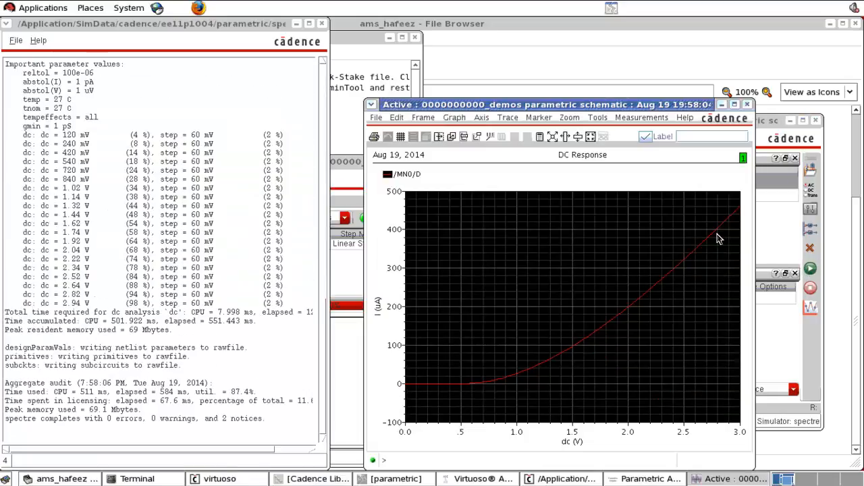
Step: Examine the drain current curve in the DC response plot and close the waveform window
left_click(734, 104)
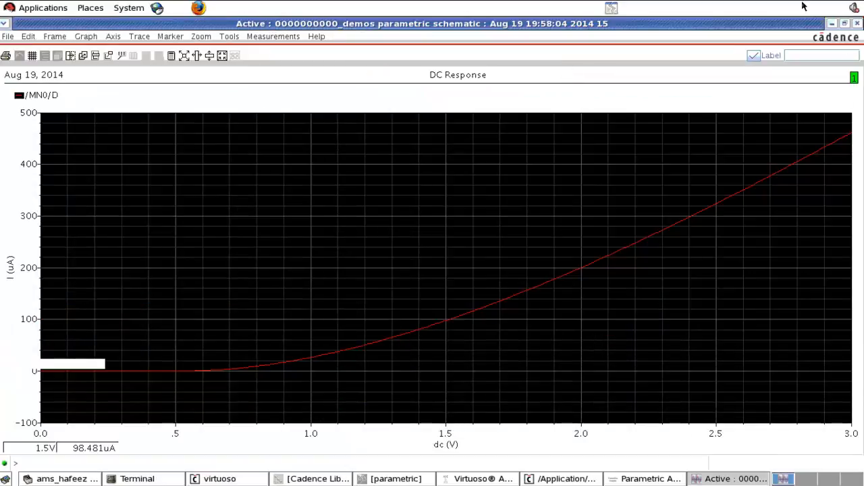
left_click(844, 23)
left_click_drag(755, 229, 635, 226)
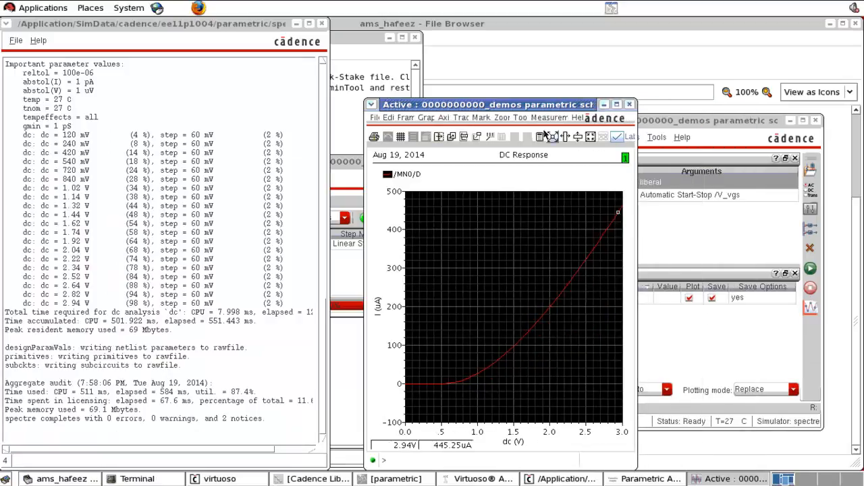
left_click_drag(535, 106, 371, 41)
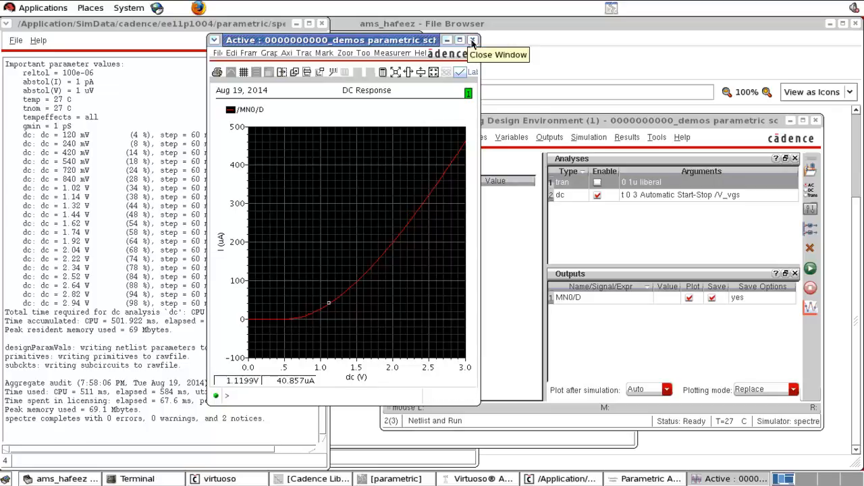
left_click(472, 42)
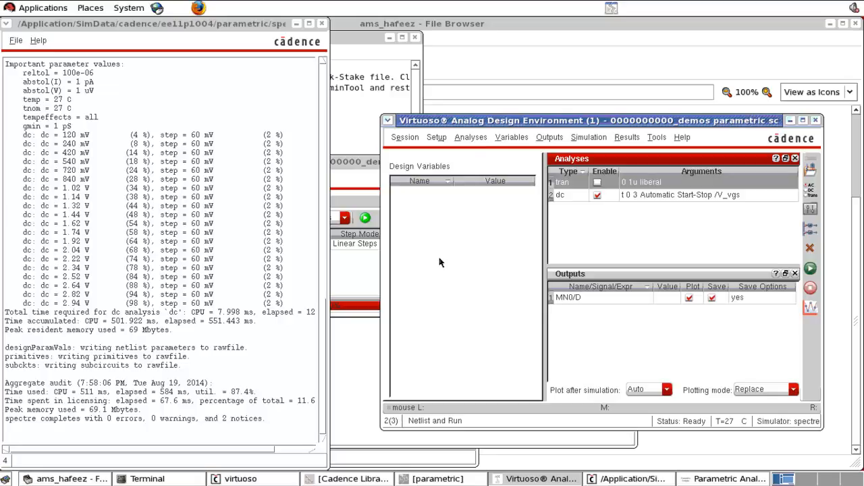
Step: Rerun the DC simulation with the same analysis settings, inspect the MN0/D trace and close its plot
left_click(812, 189)
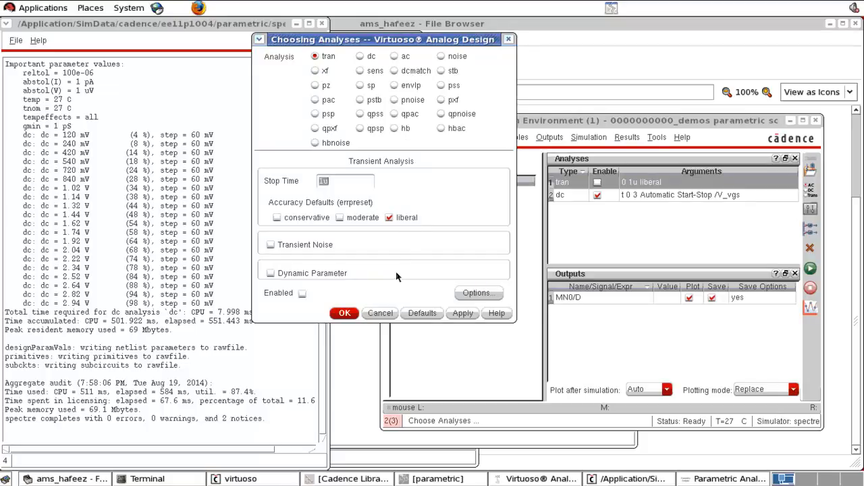
left_click(344, 314)
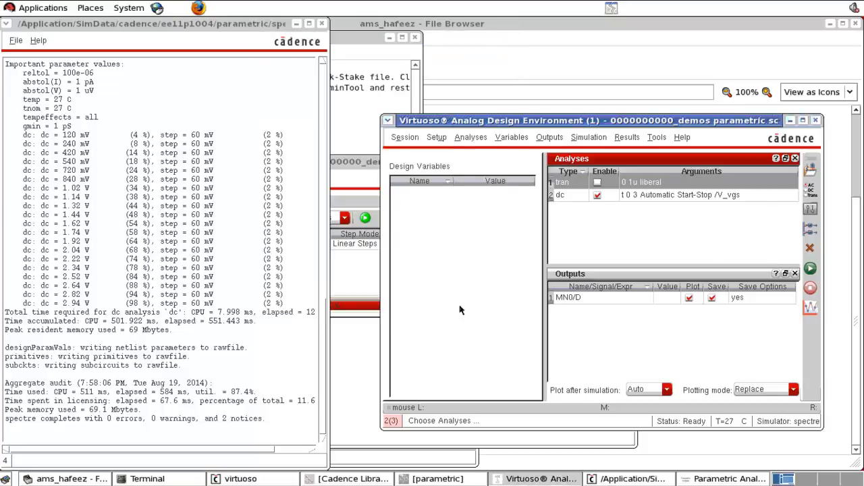
left_click(810, 269)
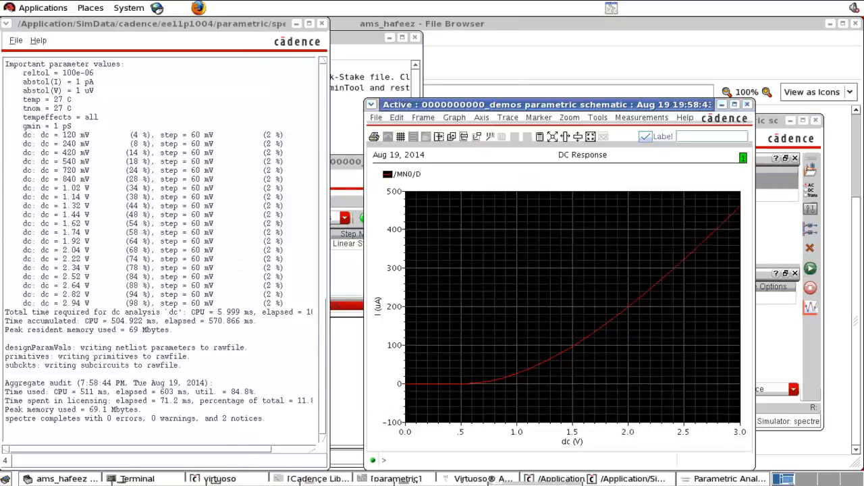
left_click(451, 384)
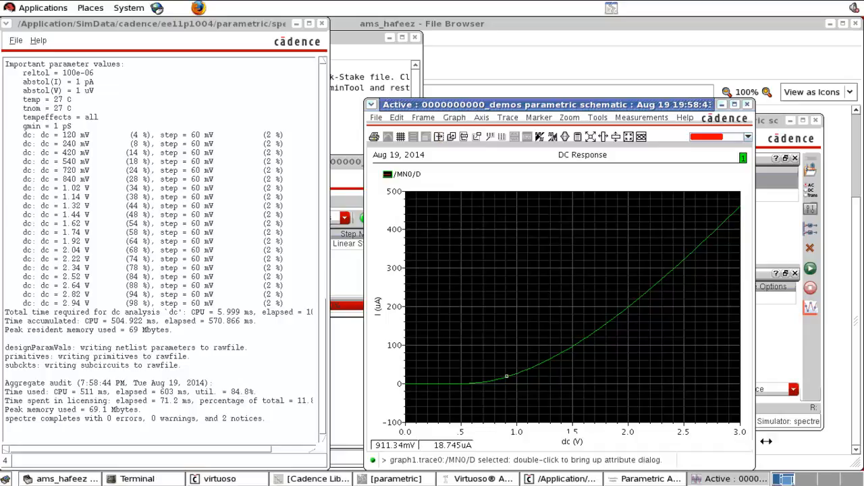
left_click(747, 104)
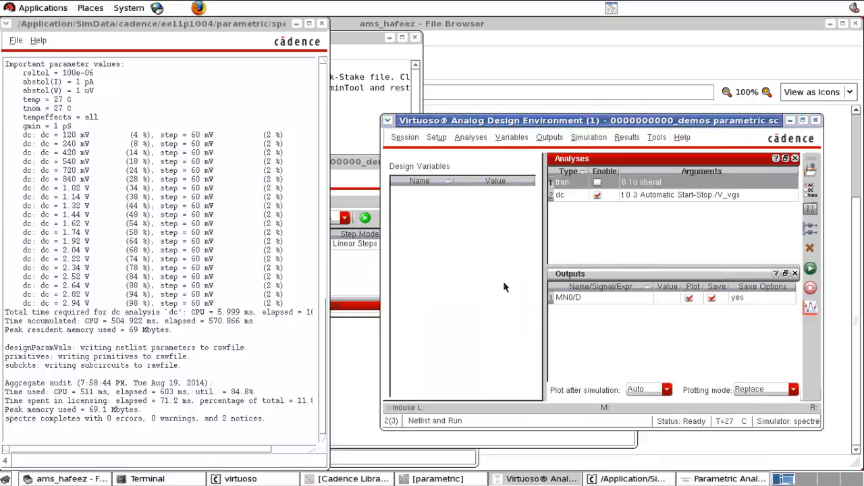
Step: In the schematic, set the DC voltage of the V_vds source to the variable VD
left_click(432, 479)
left_click(232, 341)
left_click(168, 229)
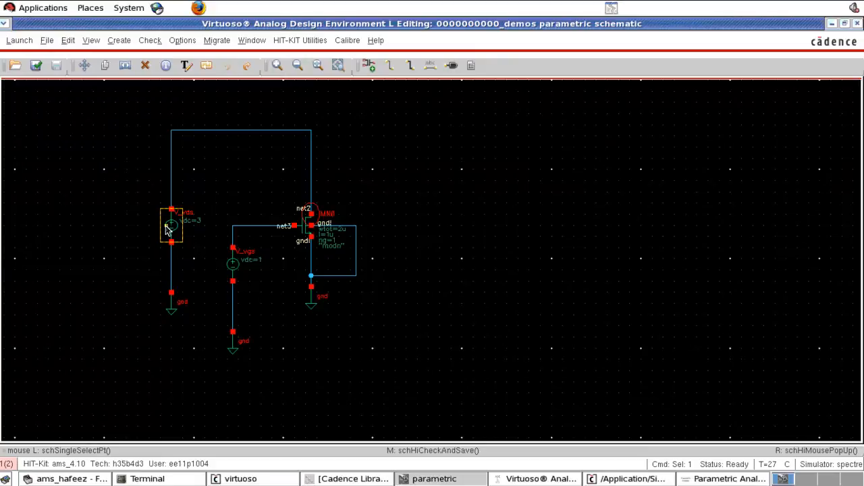
key("q")
triple_click(354, 309)
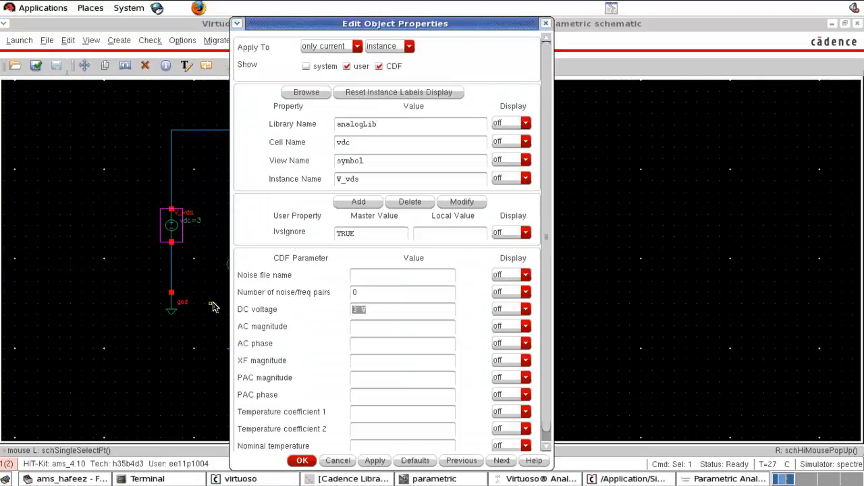
type("VD")
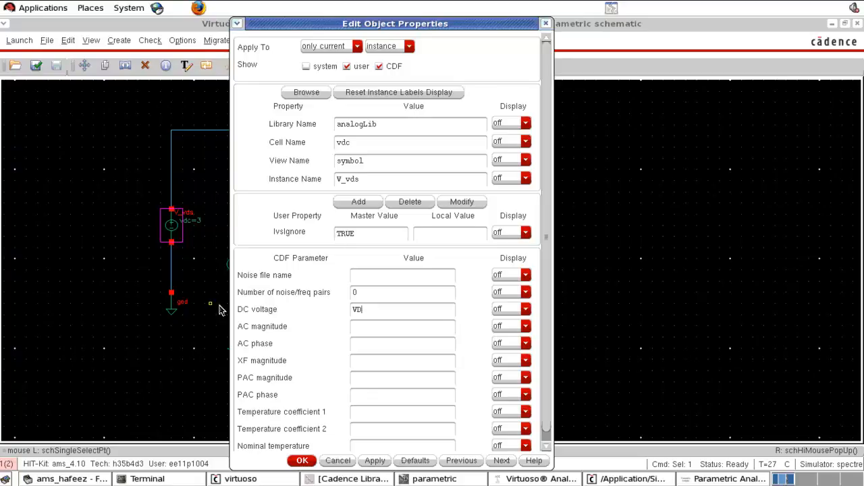
type("V")
left_click(302, 459)
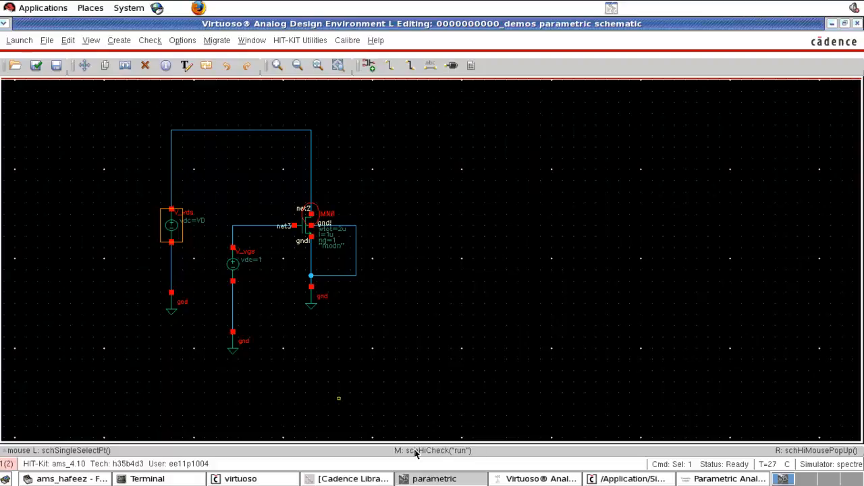
Step: Copy the VD design variable from the cellview into the Analog Design Environment and give it the value 1
left_click(540, 479)
right_click(461, 270)
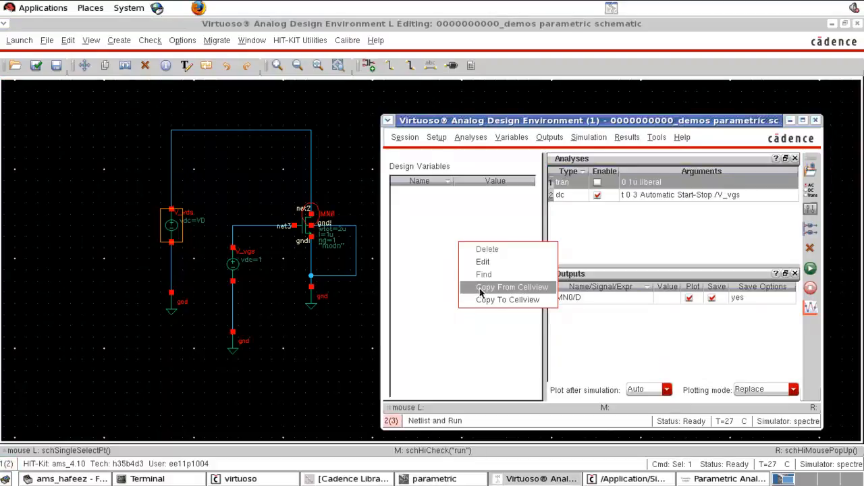
left_click(481, 291)
left_click(488, 195)
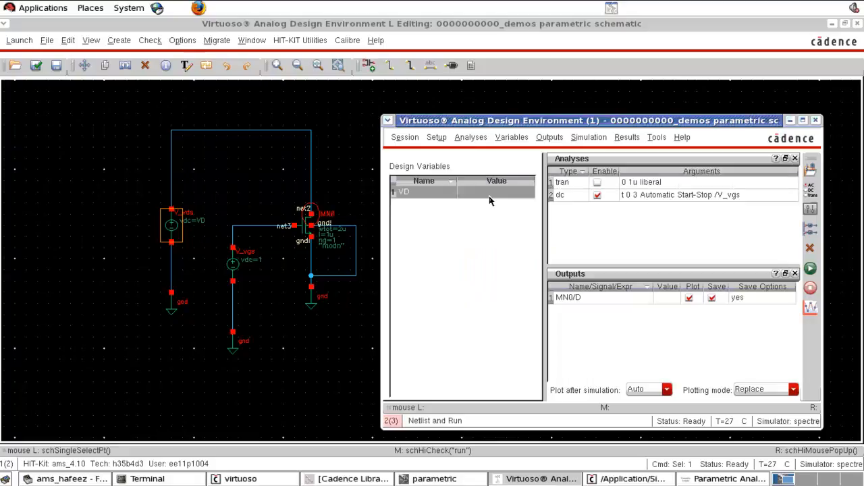
left_click(489, 197)
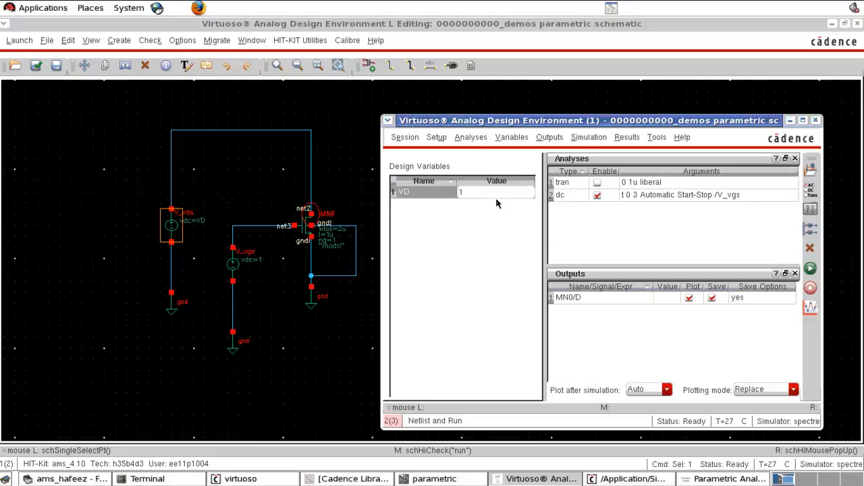
key("Return")
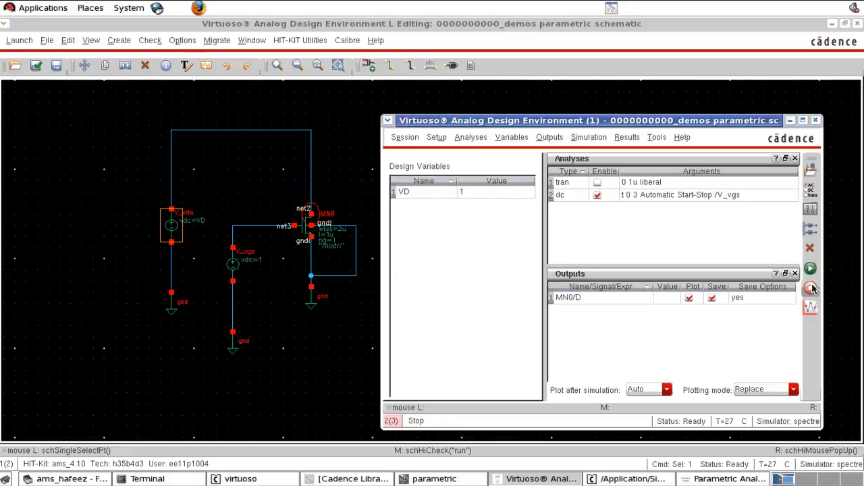
left_click(735, 247)
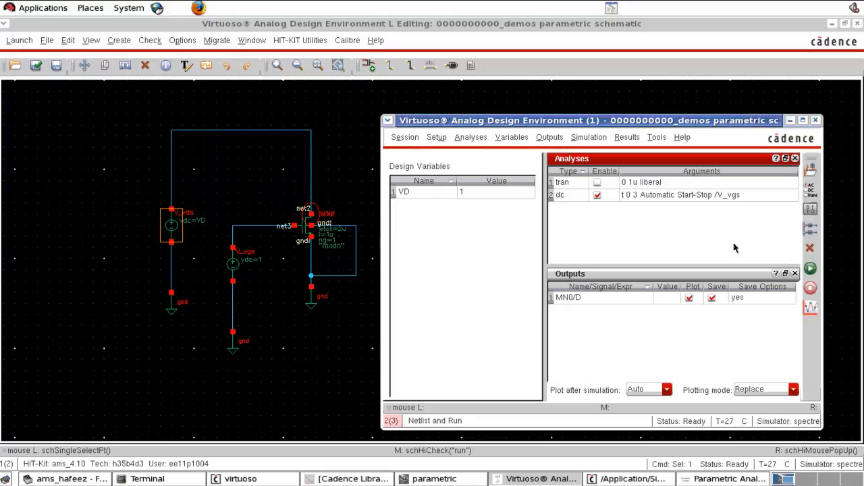
Step: Open the Parametric Analysis and change the swept variable from len to VD
left_click(656, 138)
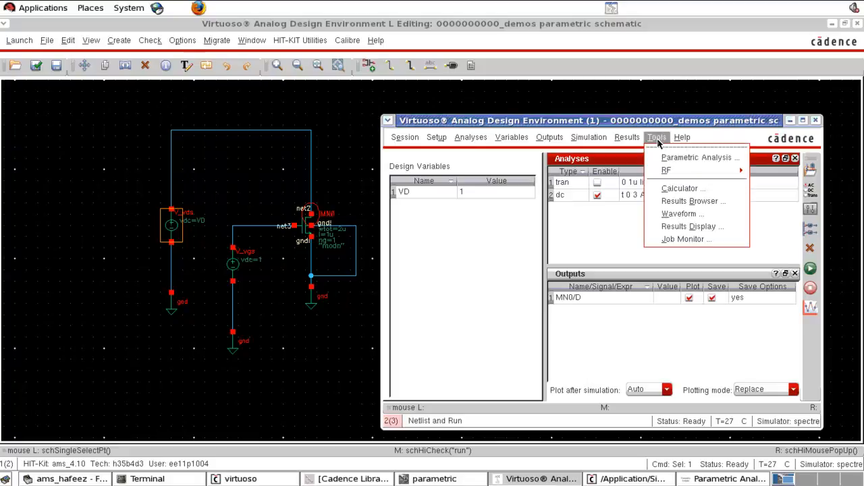
left_click(667, 162)
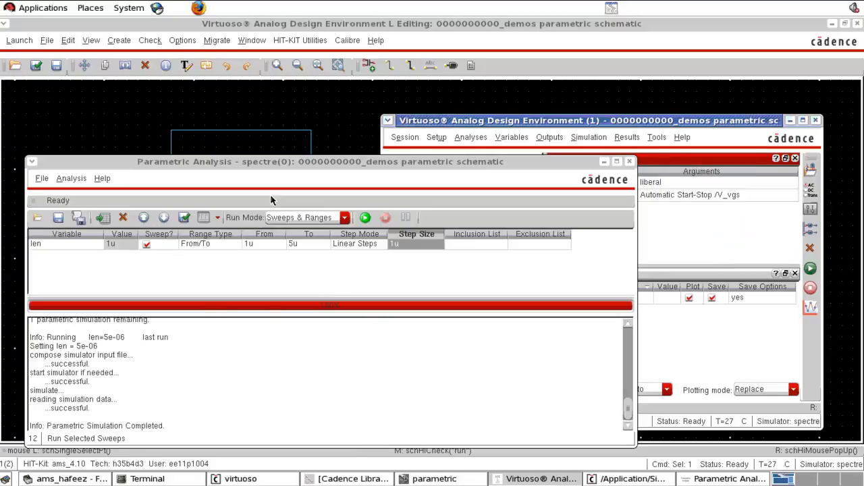
left_click_drag(277, 157, 322, 118)
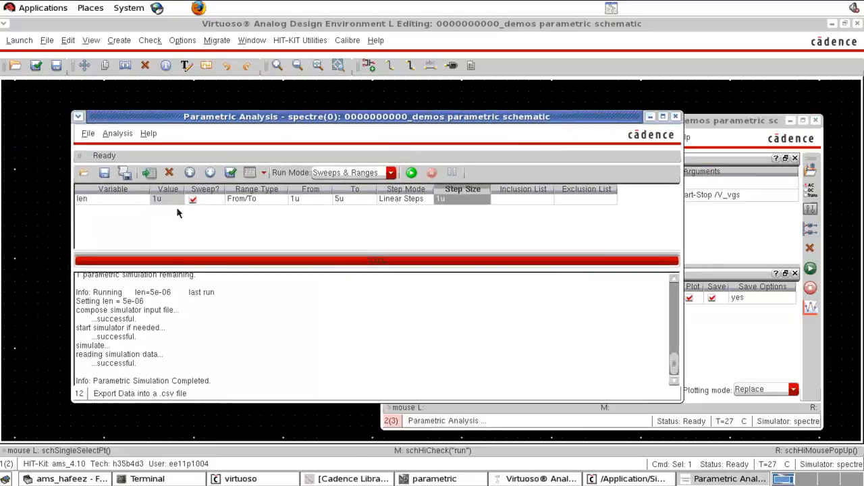
left_click(140, 203)
left_click(136, 203)
left_click(116, 209)
Step: Set the VD sweep range from 1 to 3
left_click(320, 204)
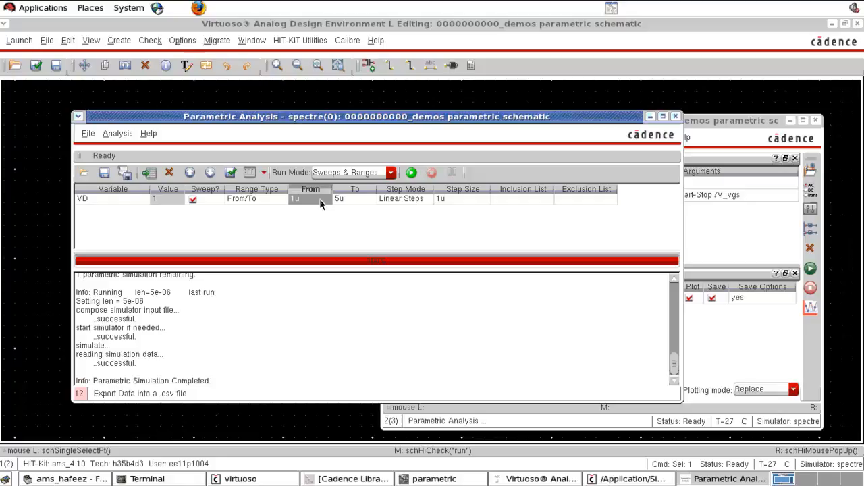
type("1")
left_click(368, 201)
type("3")
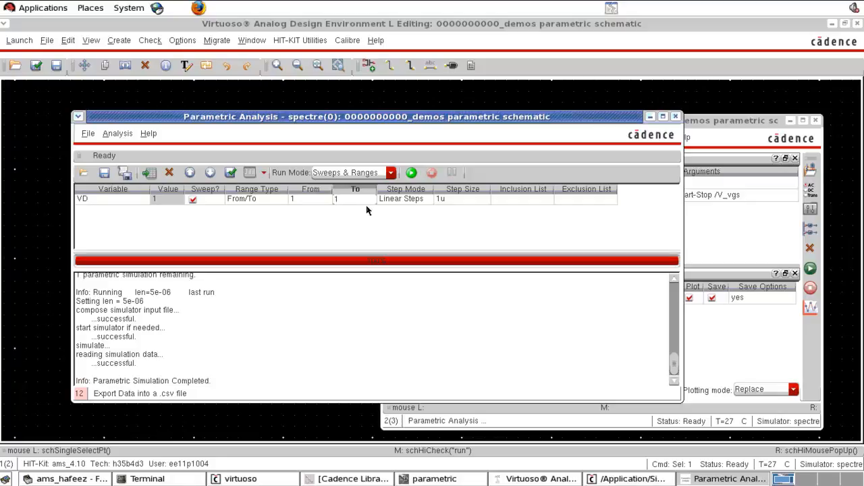
Step: Set the VD sweep's step mode to Auto with 4 total steps
left_click(461, 201)
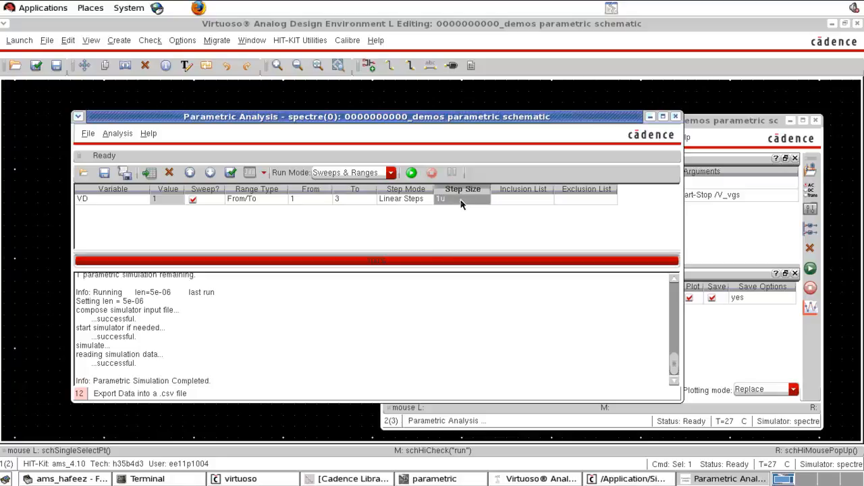
type("4")
left_click(425, 199)
left_click(428, 199)
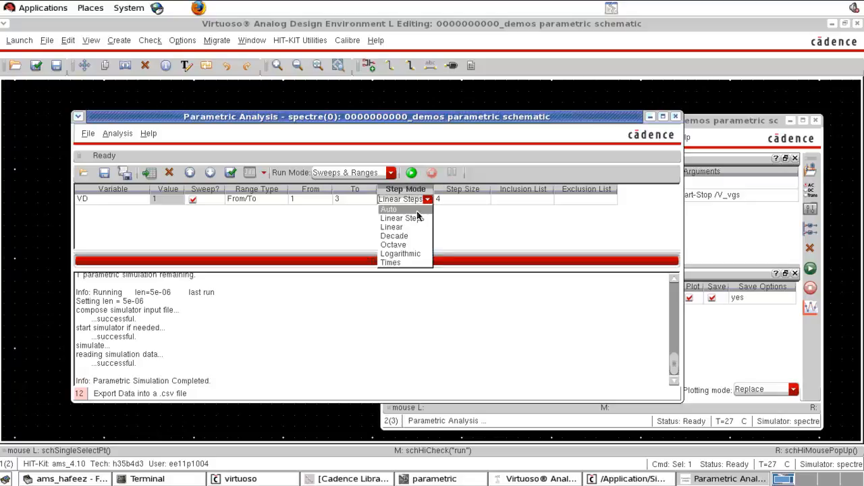
left_click(416, 210)
left_click(463, 200)
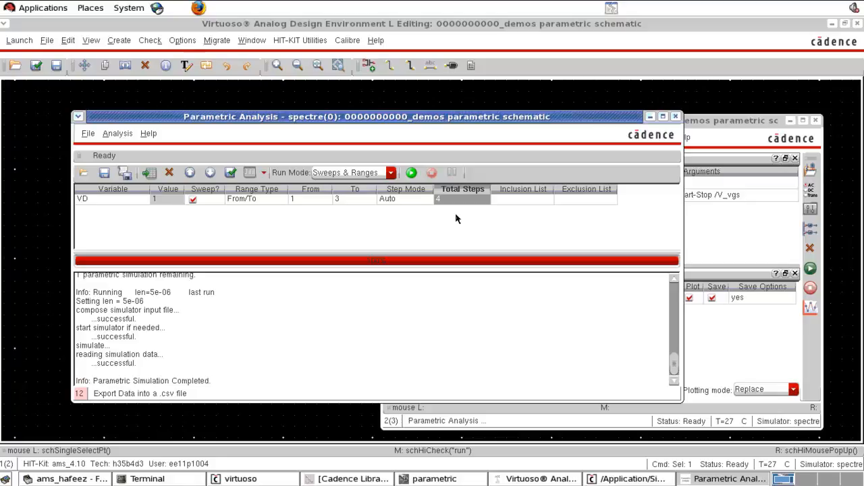
Step: Run the VD parametric sweep and highlight each of the four VD traces in the enlarged DC response plot
left_click(411, 172)
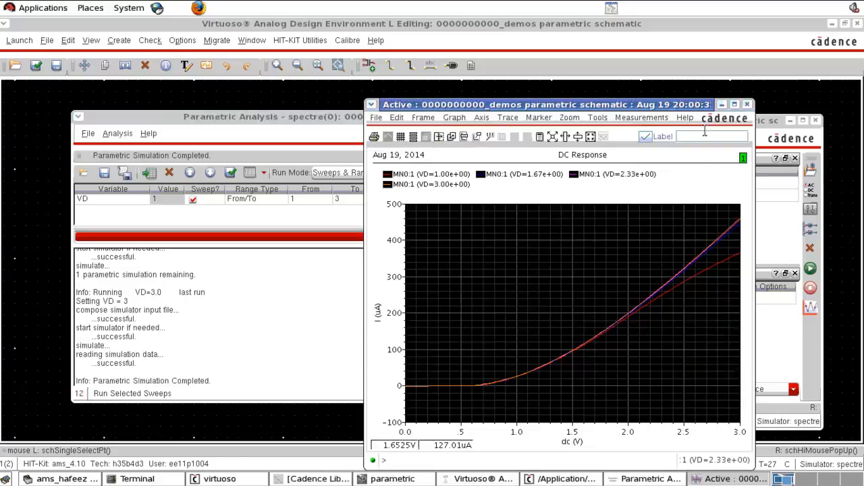
left_click(736, 106)
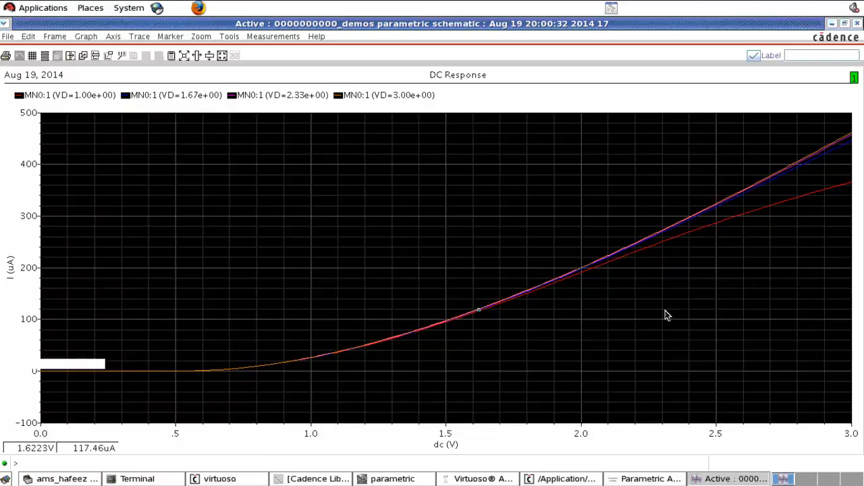
left_click(81, 98)
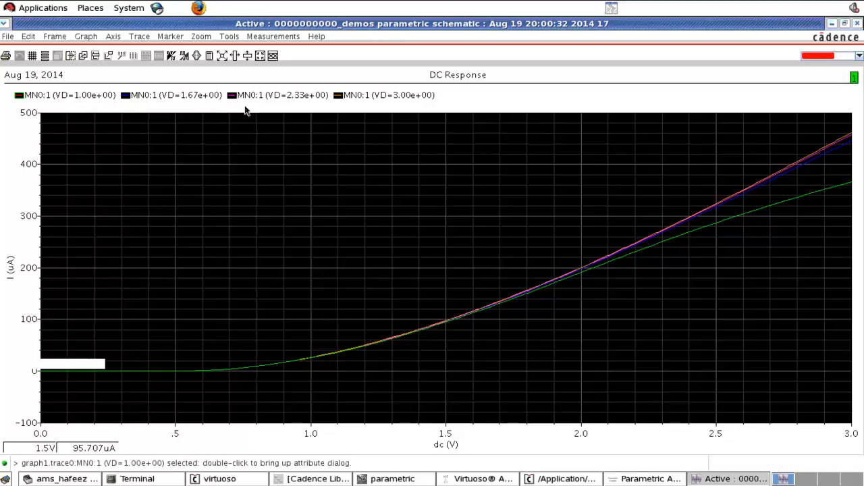
left_click(197, 100)
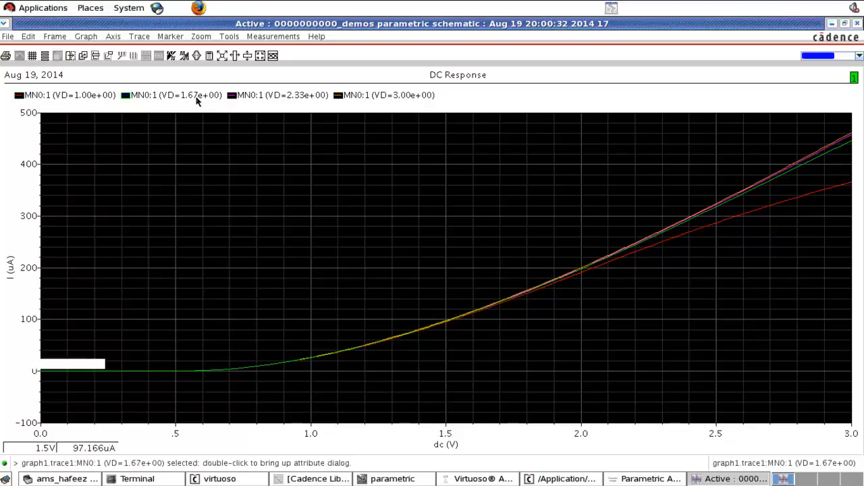
left_click(270, 96)
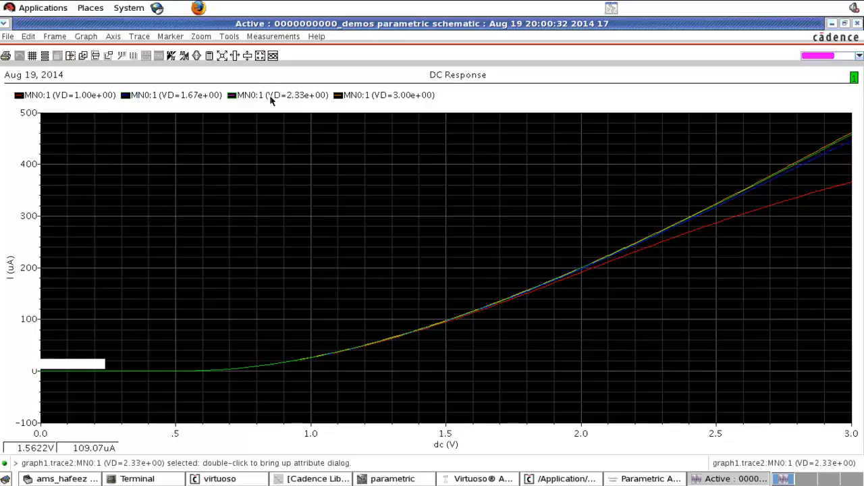
left_click(390, 97)
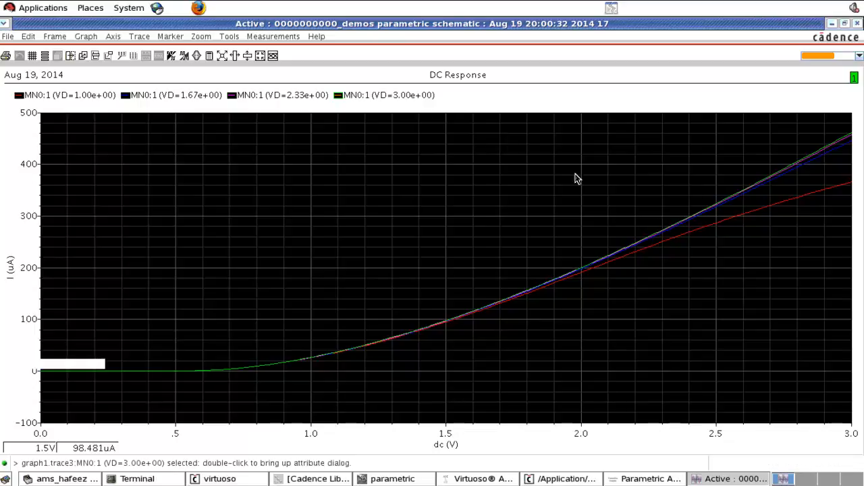
left_click(858, 23)
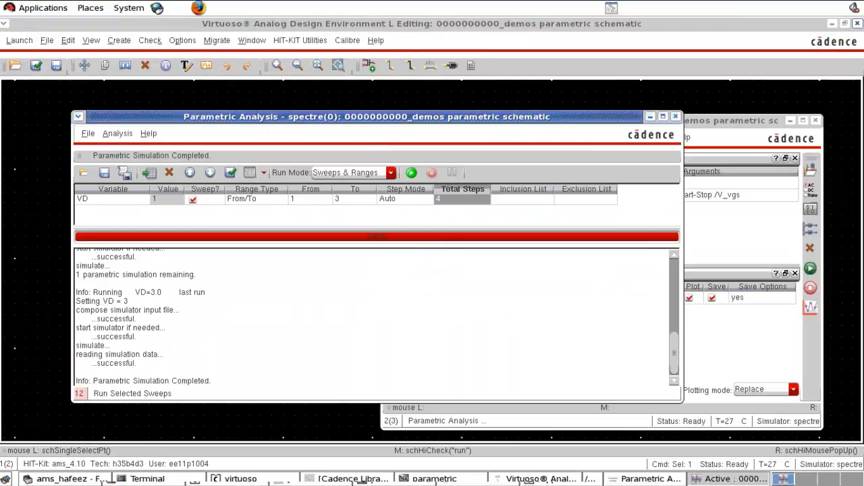
Step: Set the DC analysis to sweep the DC voltage parameter of the V_vds source with the Automatic sweep type
left_click(734, 249)
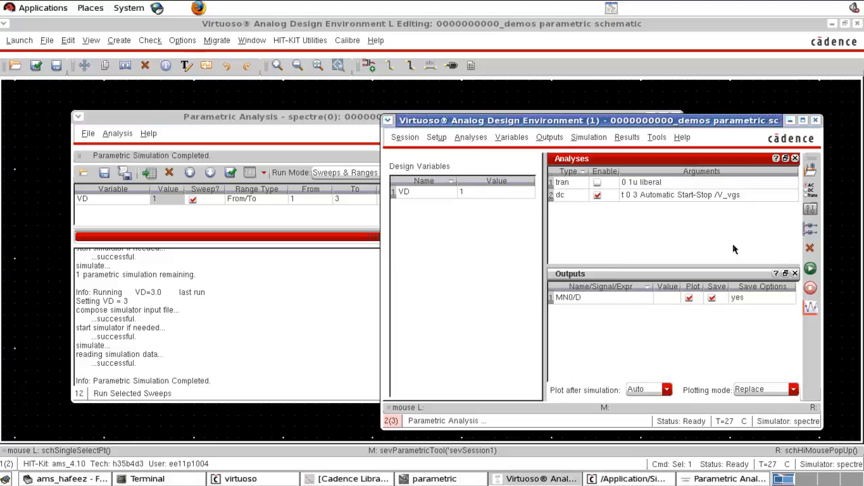
left_click(810, 193)
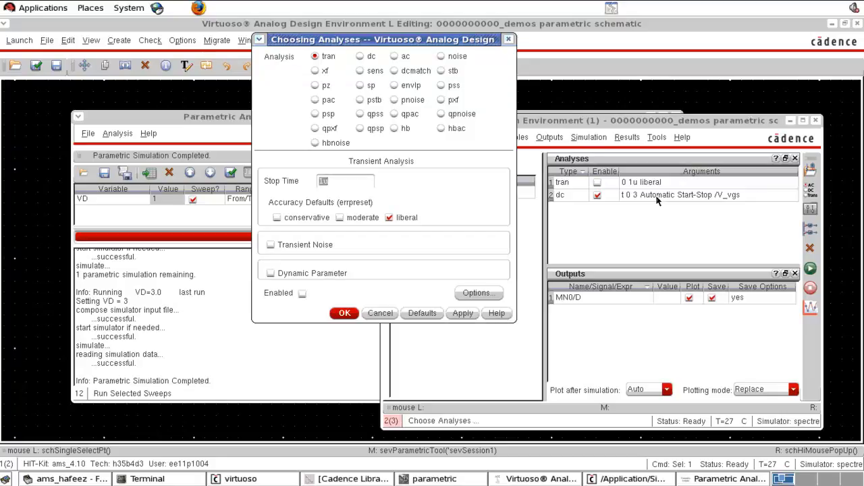
left_click(370, 59)
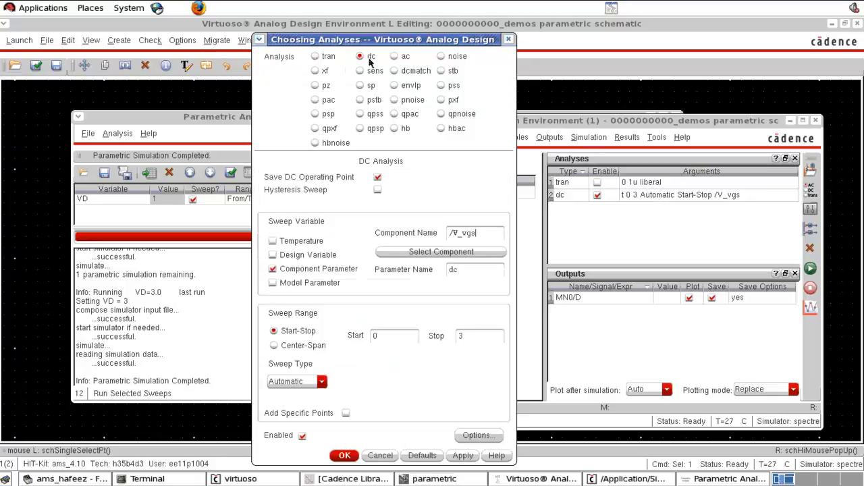
left_click(447, 255)
left_click(250, 25)
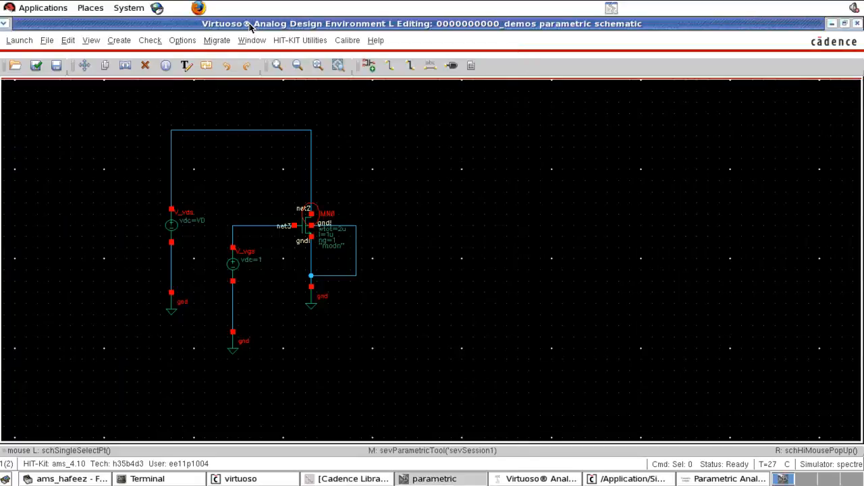
left_click(172, 227)
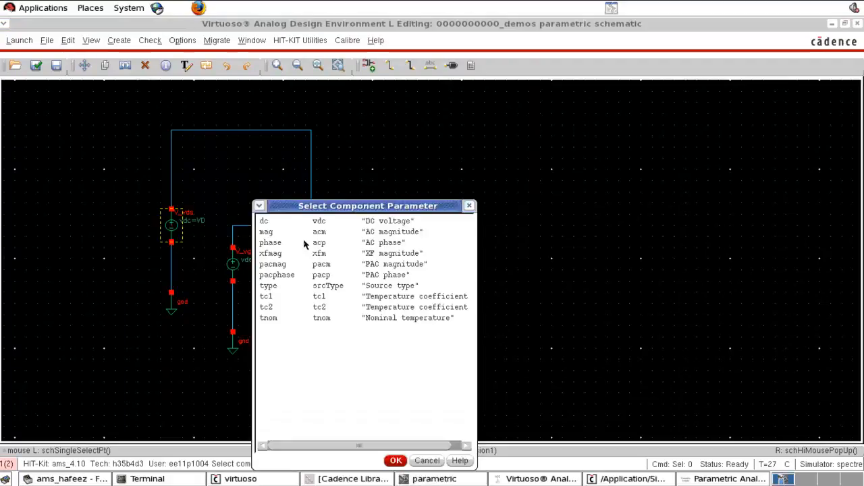
left_click(328, 224)
left_click(396, 461)
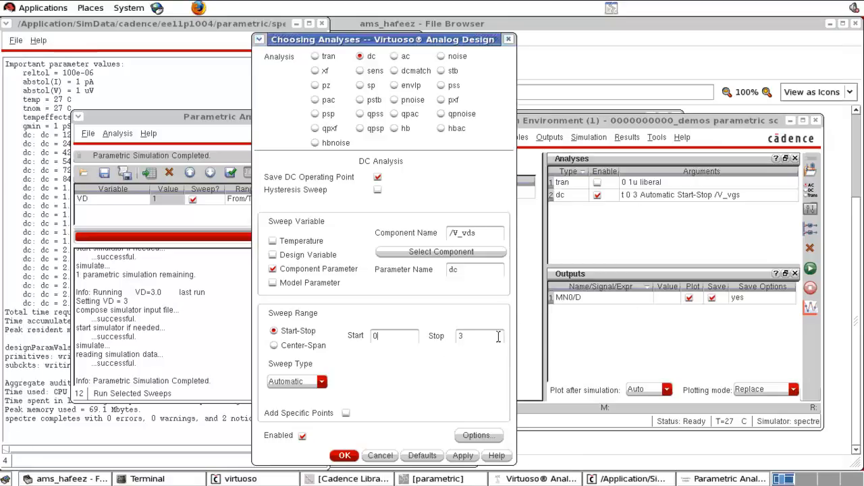
left_click(307, 382)
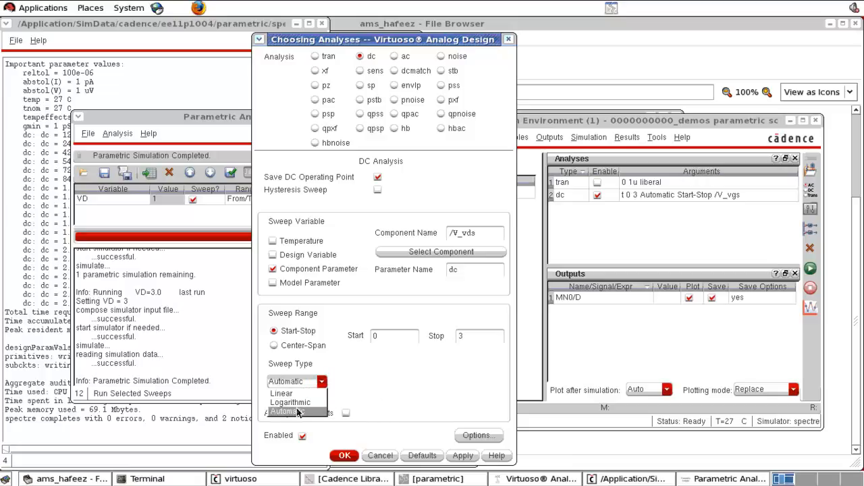
left_click(297, 412)
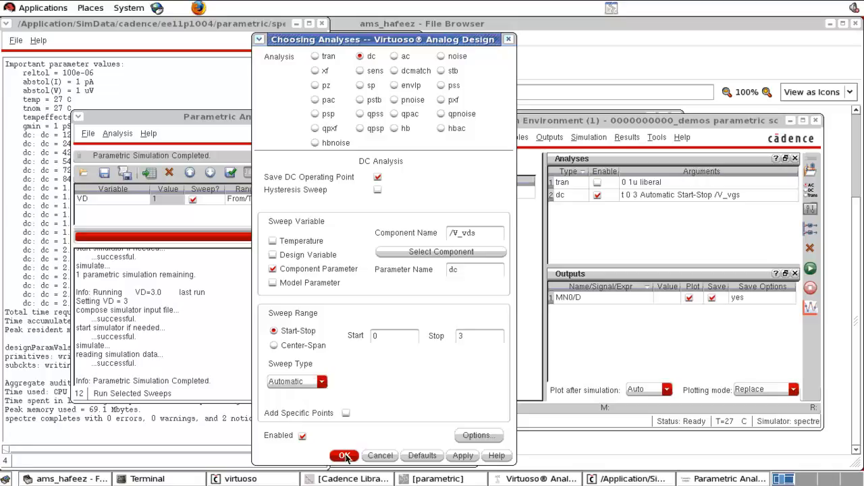
left_click(345, 457)
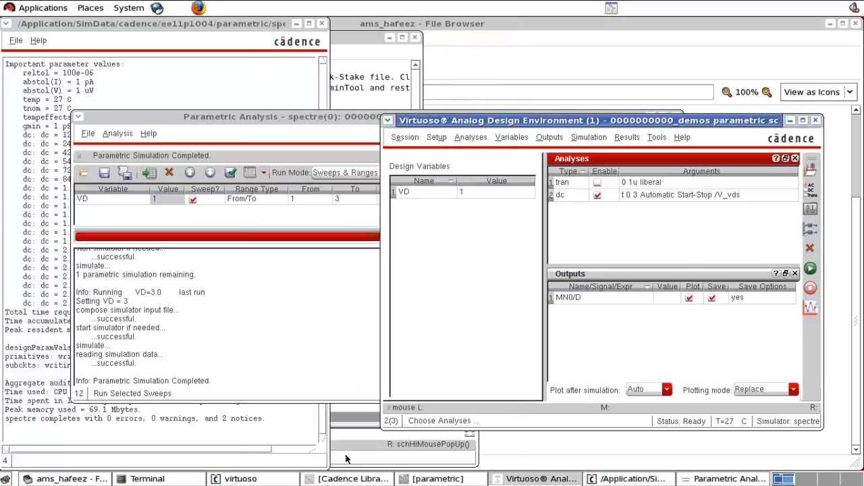
Step: Run the DC simulation with the V_vds sweep and return to the parametric schematic
left_click(810, 269)
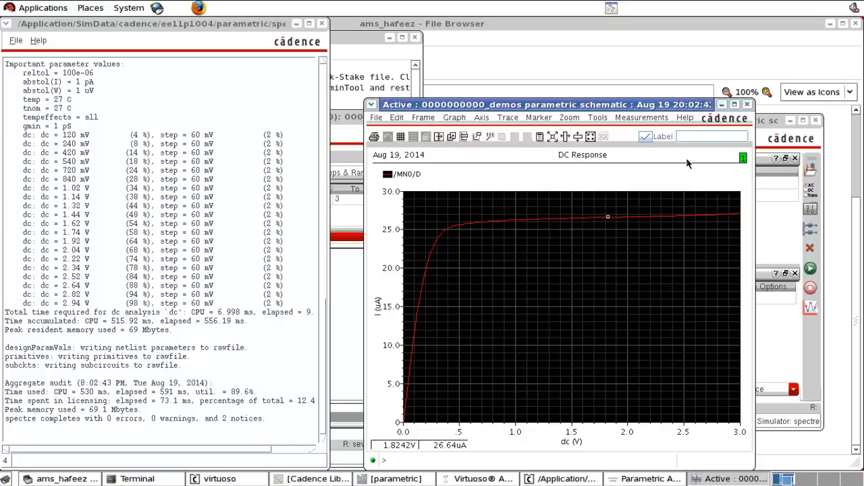
left_click(627, 26)
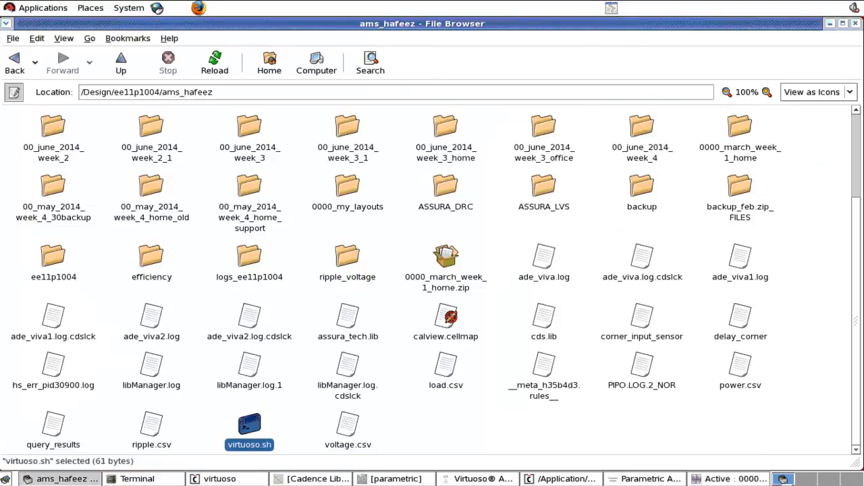
left_click(307, 479)
left_click(372, 478)
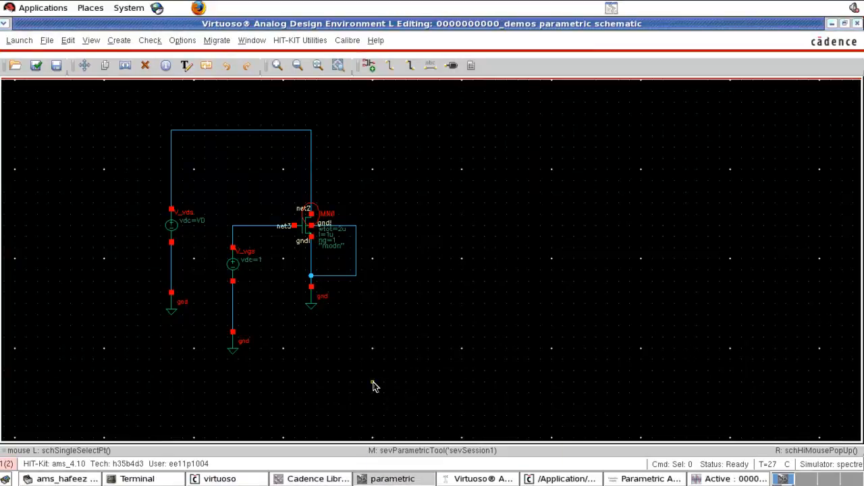
Step: Set the DC voltage of the V_vgs source to the variable vgs and check the schematic
left_click(233, 268)
key("q")
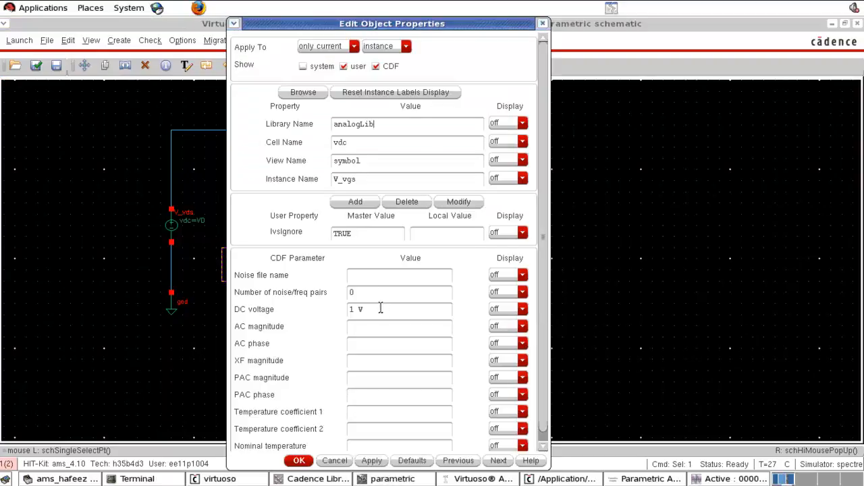
left_click_drag(380, 308, 322, 308)
type("vgs V")
left_click(382, 374)
left_click(299, 461)
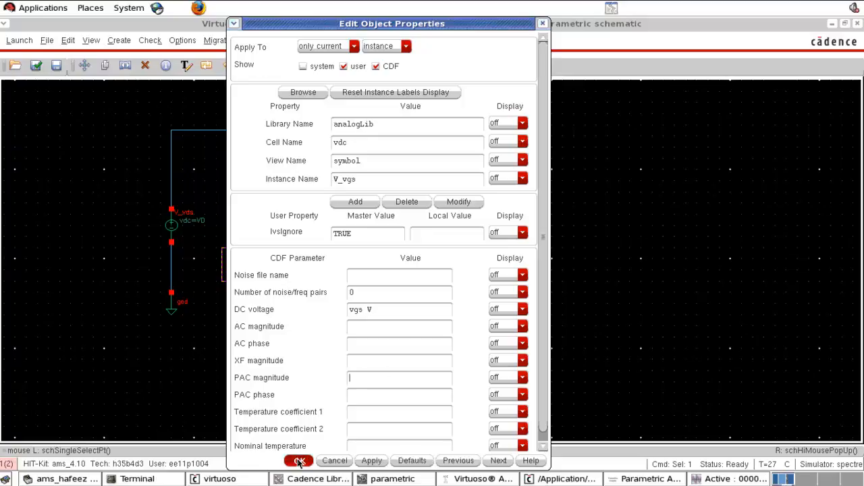
left_click(289, 364)
key("x")
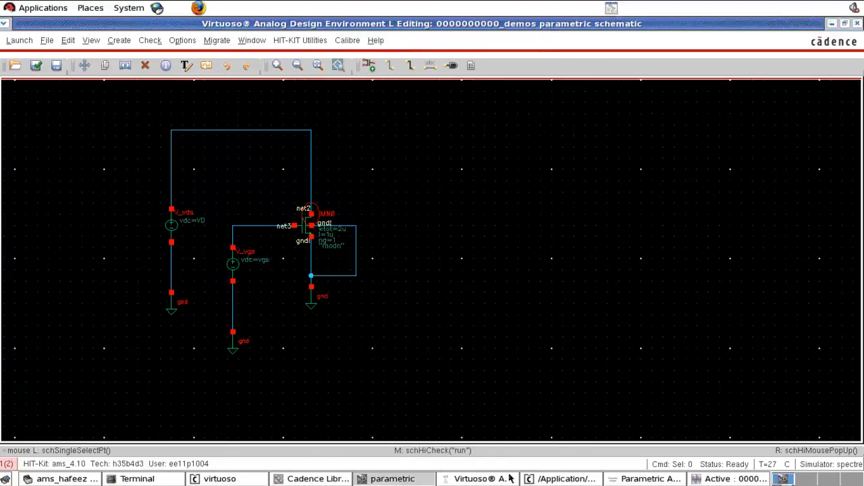
Step: Copy the vgs design variable from the cellview into the Analog Design Environment and give it the value 3
left_click(484, 480)
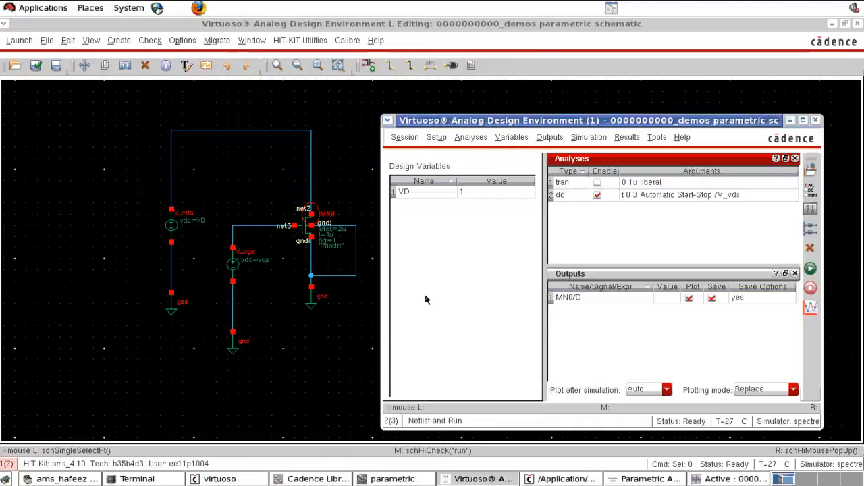
right_click(438, 282)
left_click(443, 300)
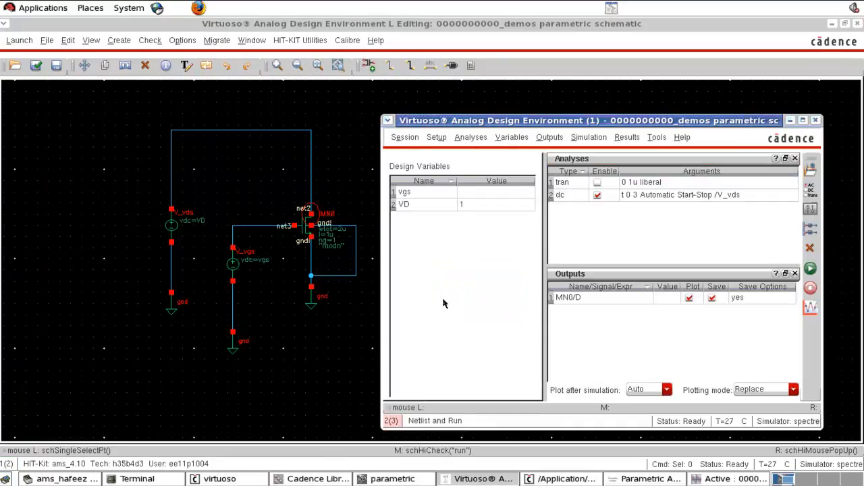
left_click(444, 195)
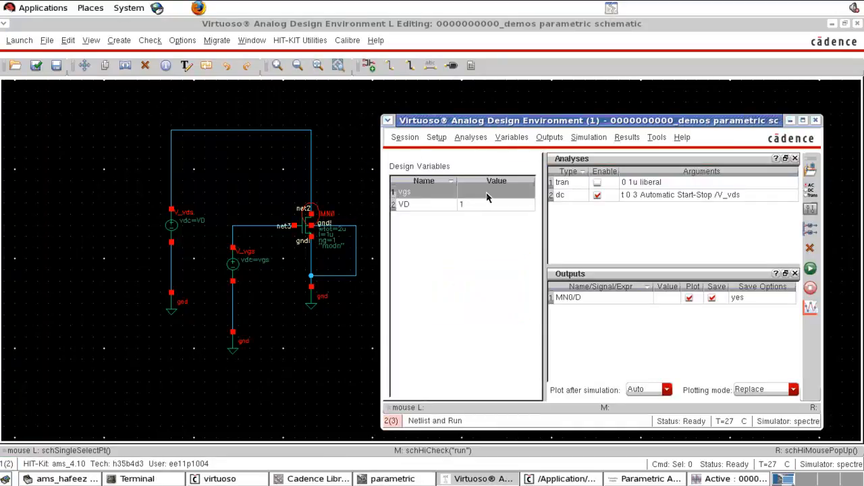
left_click(486, 194)
type("3")
key("Return")
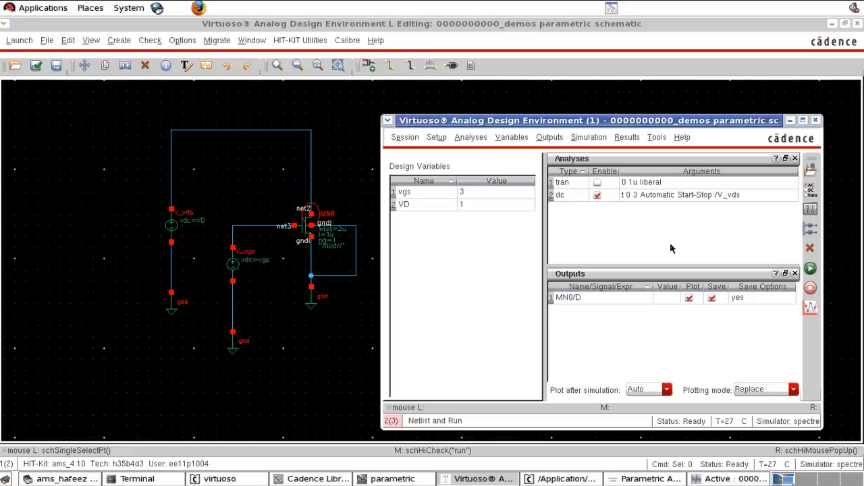
Step: Run the V_vds sweep simulation with the vgs variable, view the drain current plot and close it
left_click(810, 268)
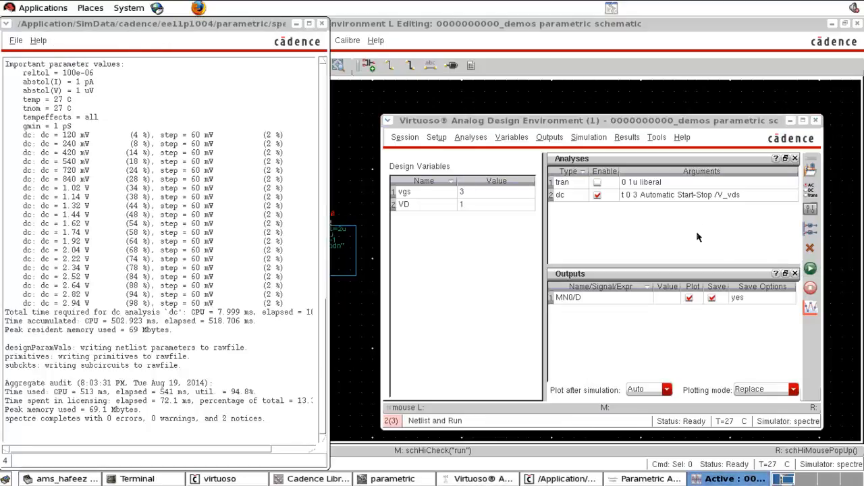
left_click(716, 478)
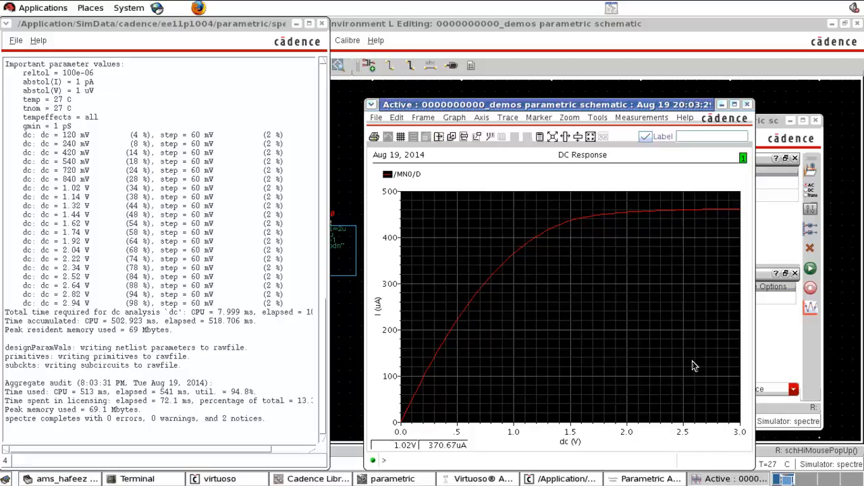
left_click(748, 105)
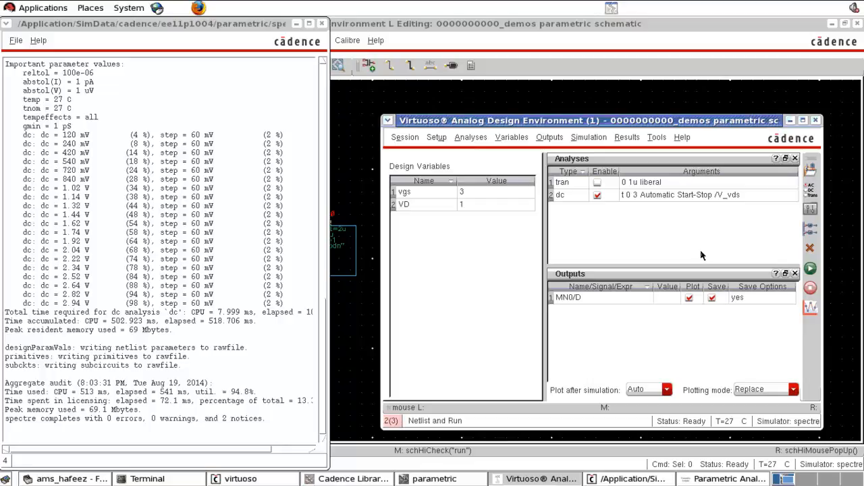
Step: Return to the Parametric Analysis and change the swept variable from VD to vgs
left_click(491, 199)
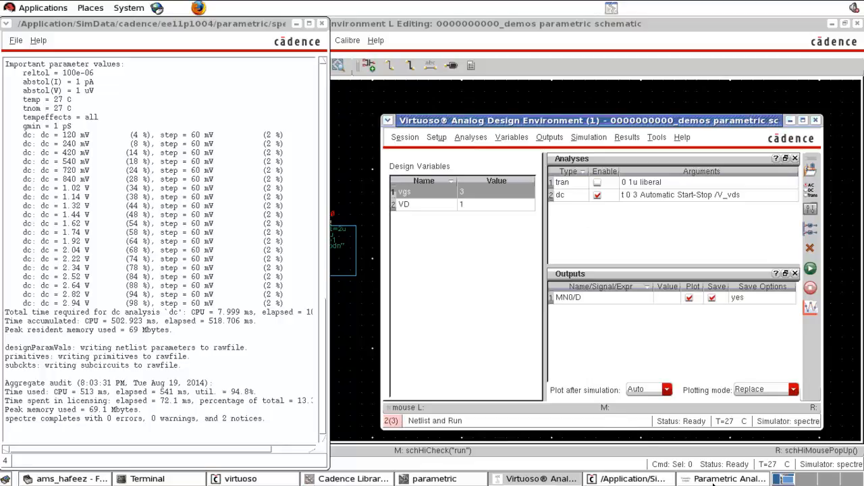
left_click(716, 480)
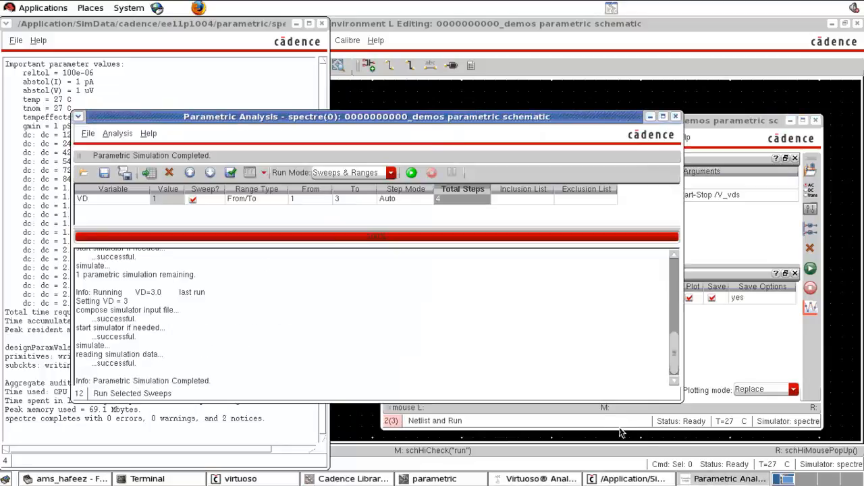
left_click(125, 200)
left_click(144, 200)
left_click(144, 199)
left_click(122, 230)
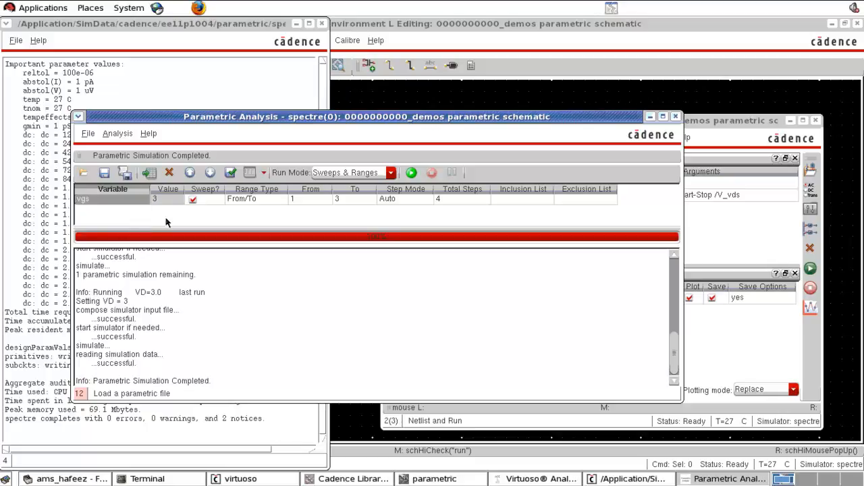
Step: Set the vgs parametric sweep to Linear Steps with a step size of 0.5
left_click(305, 201)
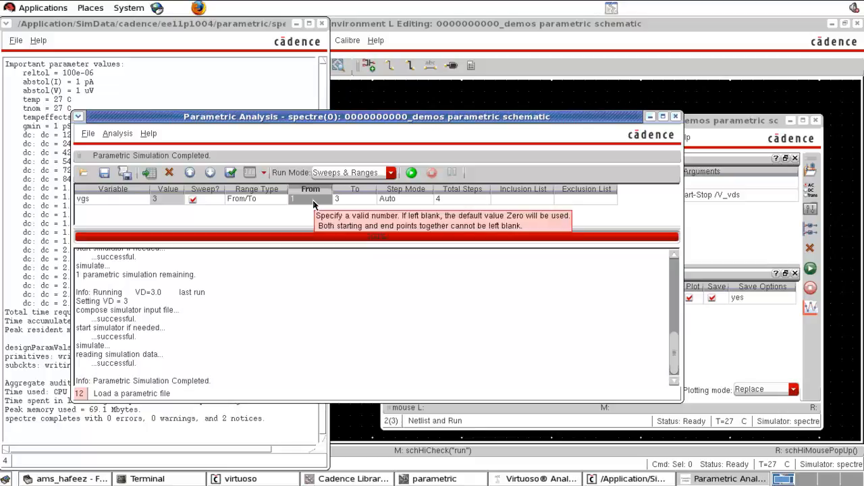
left_click(419, 201)
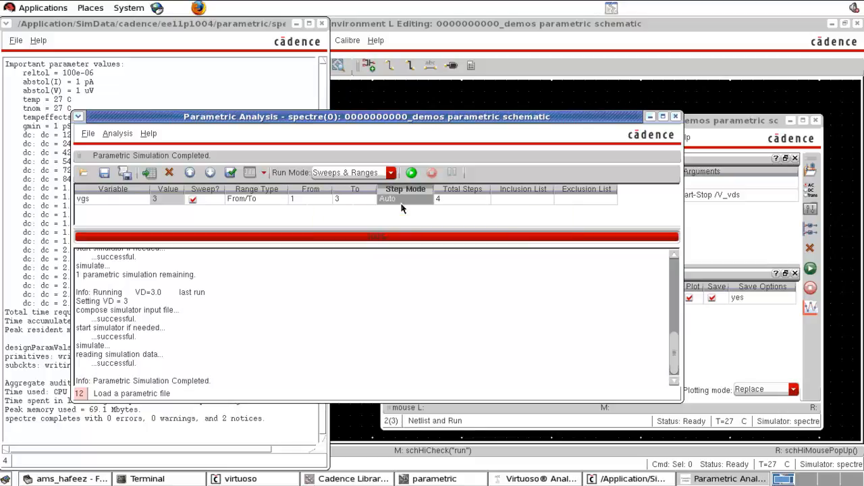
left_click(428, 199)
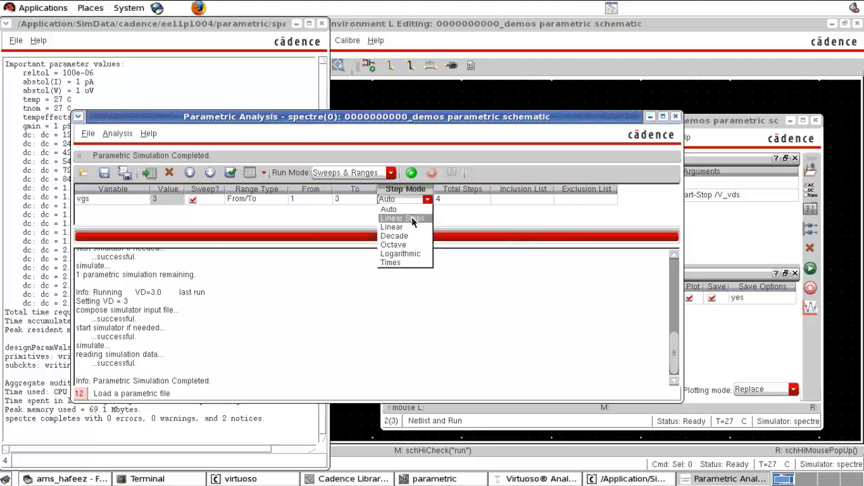
left_click(426, 219)
left_click(451, 199)
left_click(450, 203)
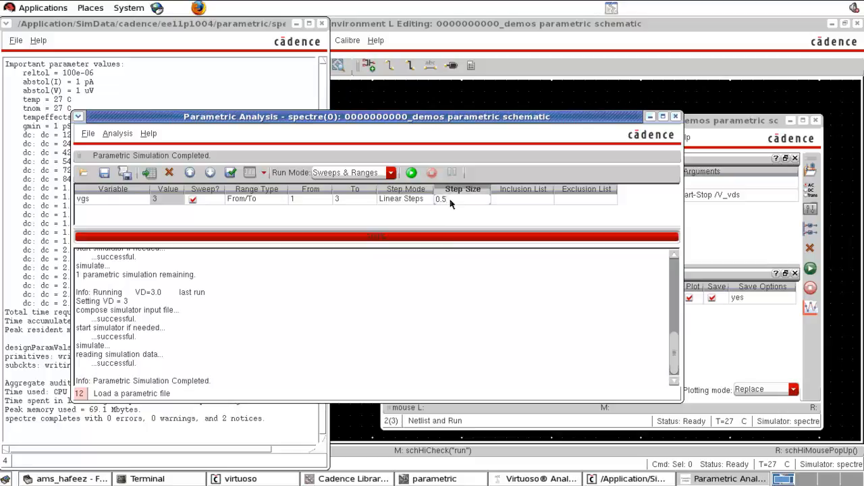
type("0.5")
left_click(452, 216)
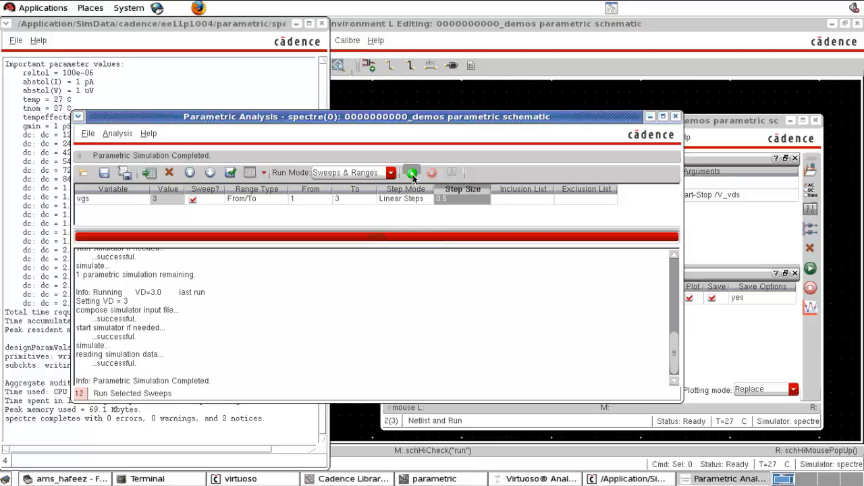
Step: Run the vgs parametric sweep, view and close the drain current plot, and bring the schematic to the front
left_click(412, 173)
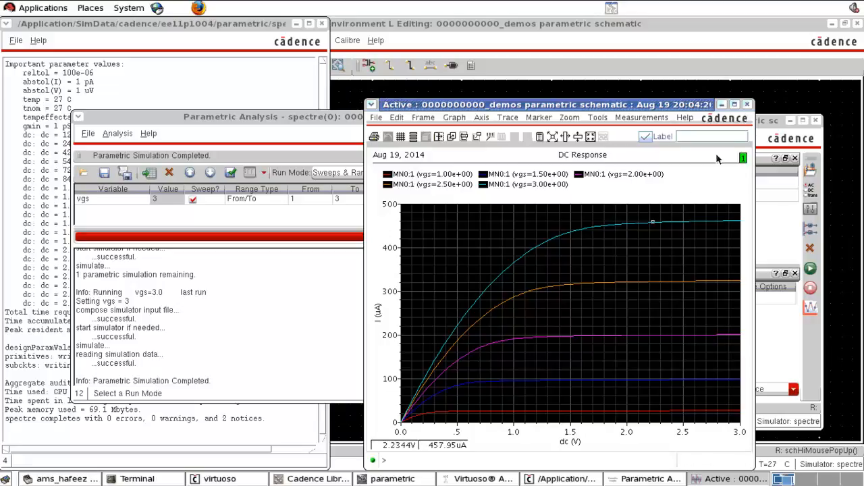
left_click(747, 105)
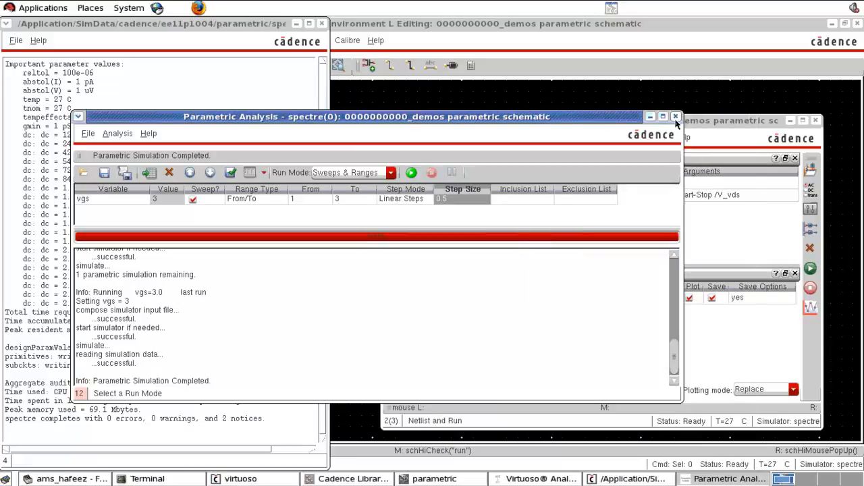
left_click(440, 94)
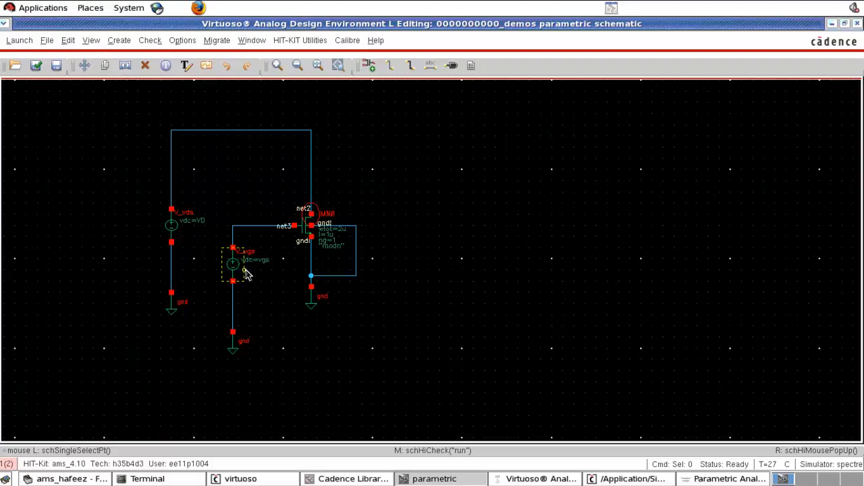
Step: Return to the Parametric Analysis, add a second row for the variable temp, and exclude vgs from the sweep
left_click(540, 479)
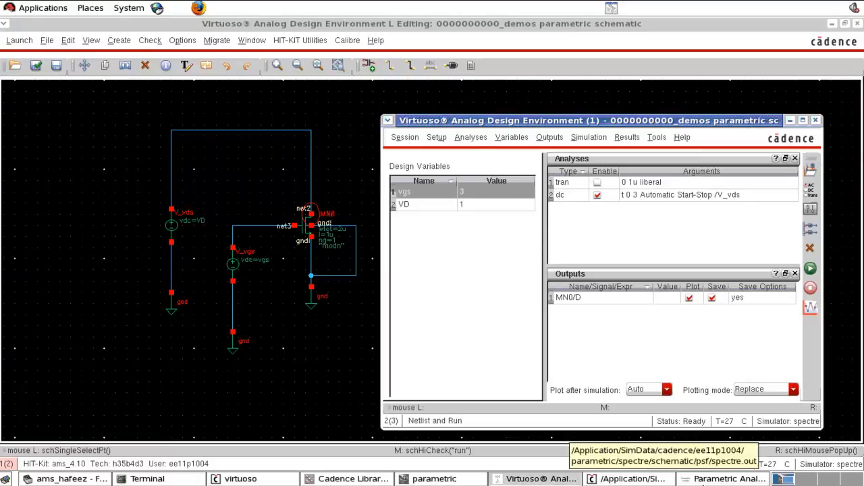
left_click(725, 479)
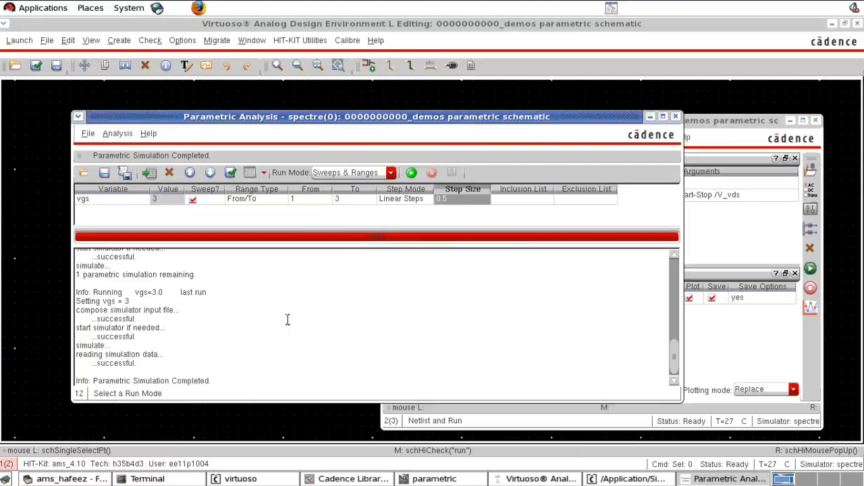
scroll(287, 318, "up", 5)
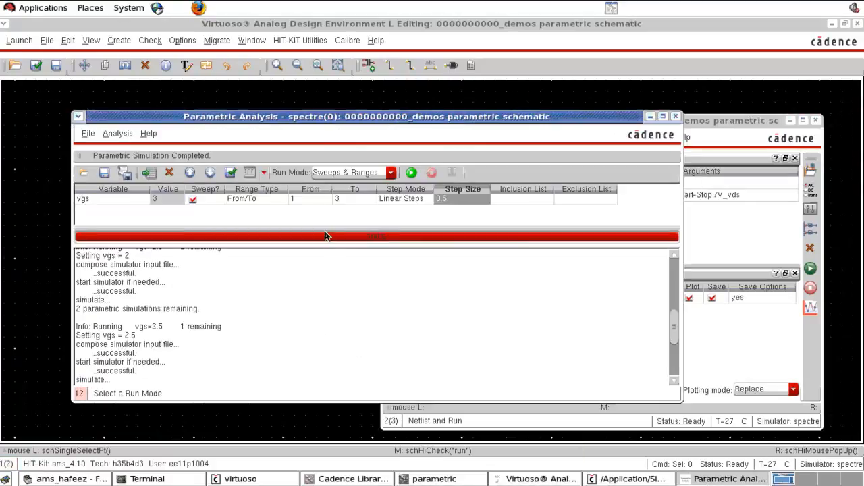
left_click_drag(323, 239, 315, 286)
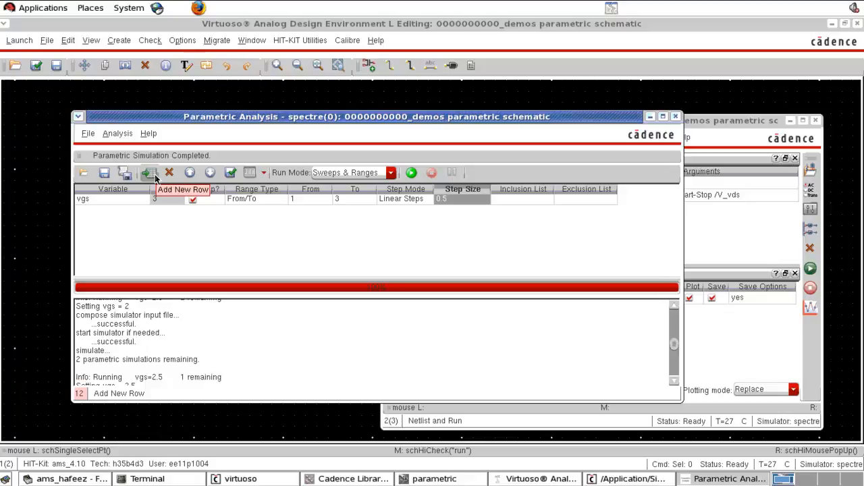
left_click(154, 175)
left_click(144, 211)
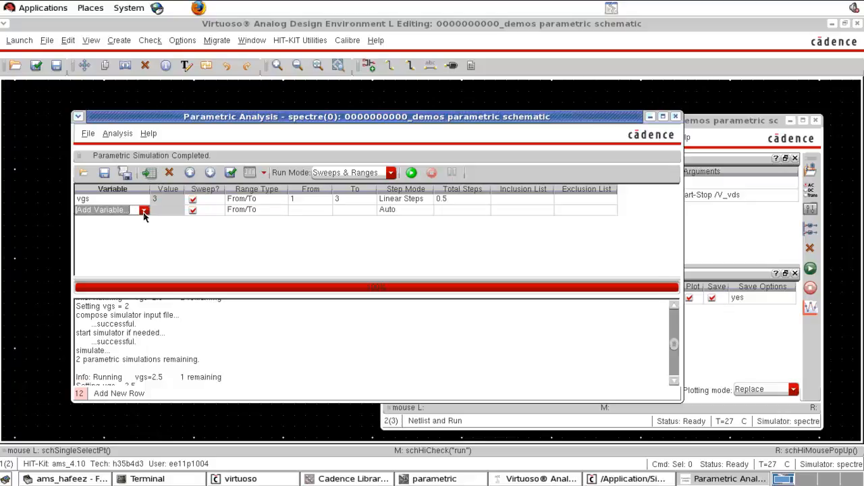
left_click(144, 210)
left_click(127, 230)
left_click(193, 199)
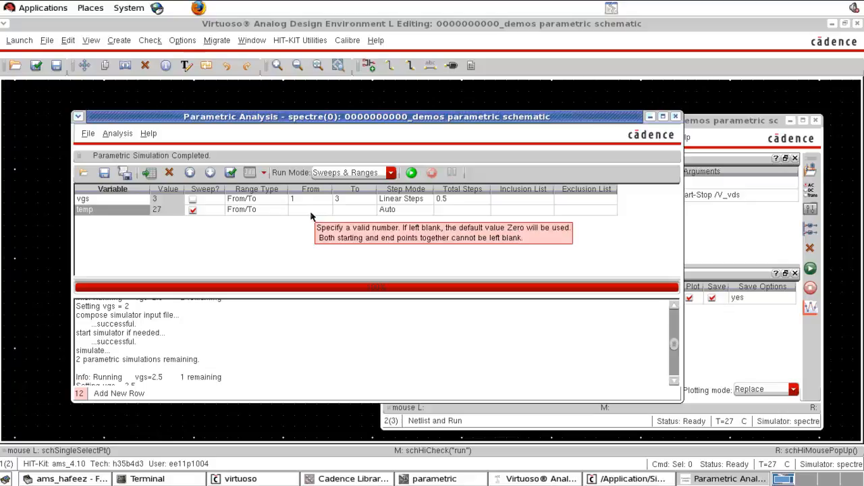
Step: Set the vgs design variable to 2 in the Analog Design Environment
left_click(700, 242)
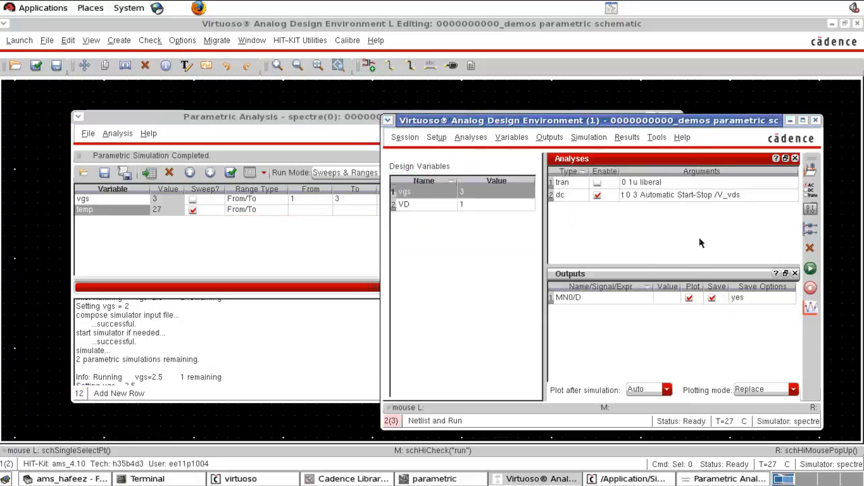
left_click(472, 194)
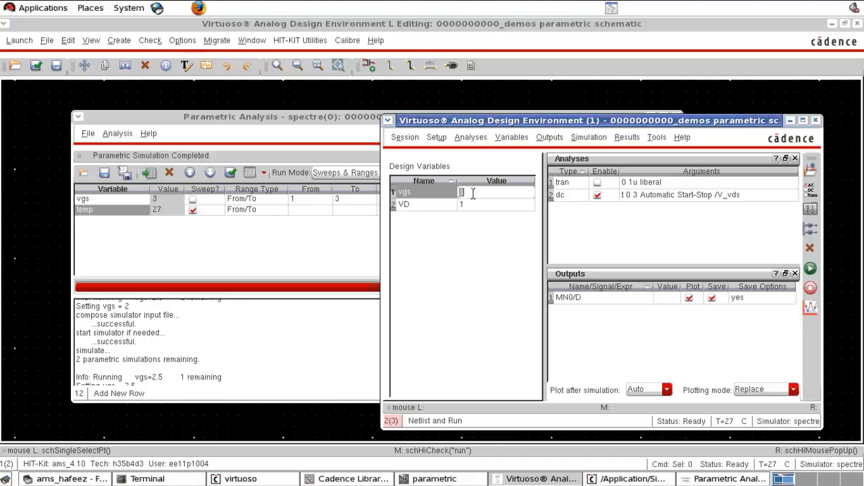
type("2")
key("Return")
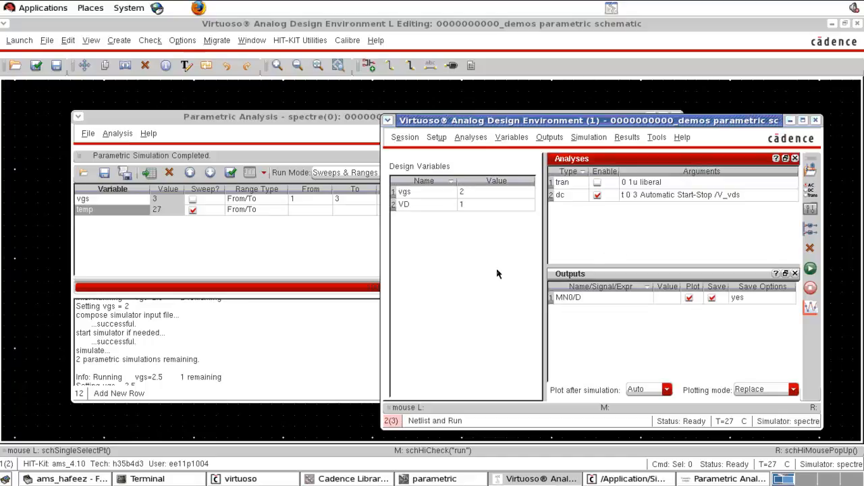
Step: Define the temp sweep in the Parametric Analysis from -40 to 150 with 10 total steps in Auto step mode
left_click(174, 227)
left_click(311, 212)
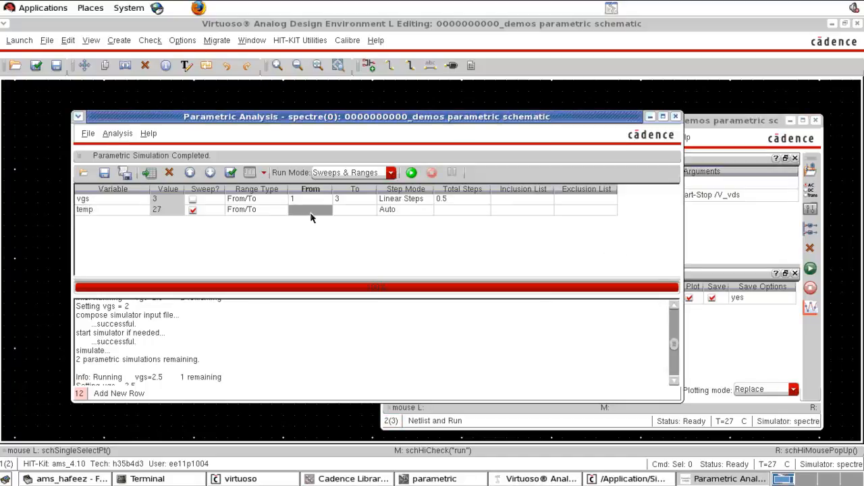
type("-40")
left_click(347, 212)
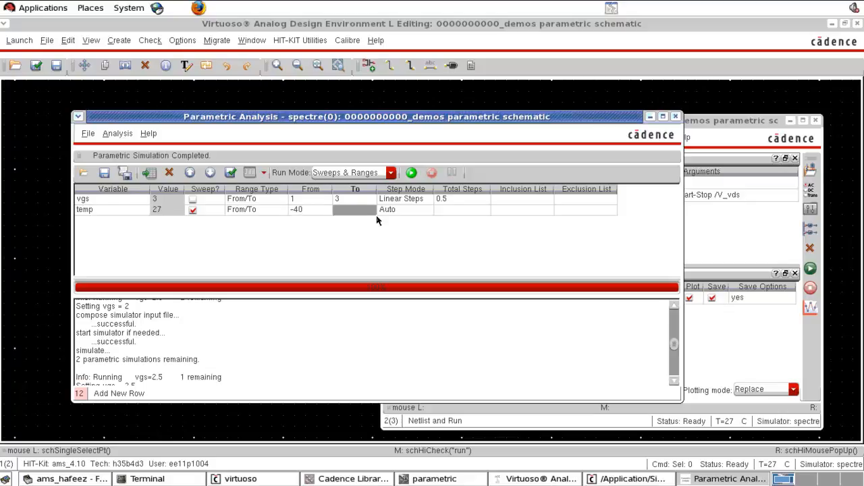
type("150")
left_click(425, 212)
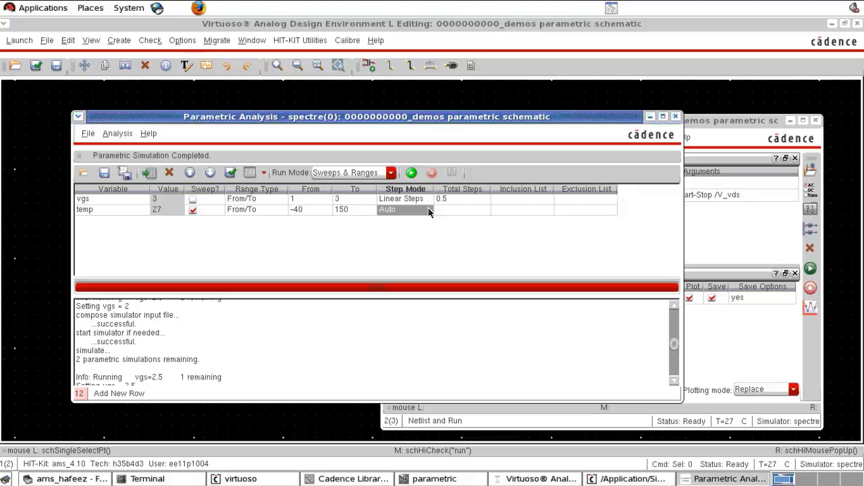
left_click(459, 214)
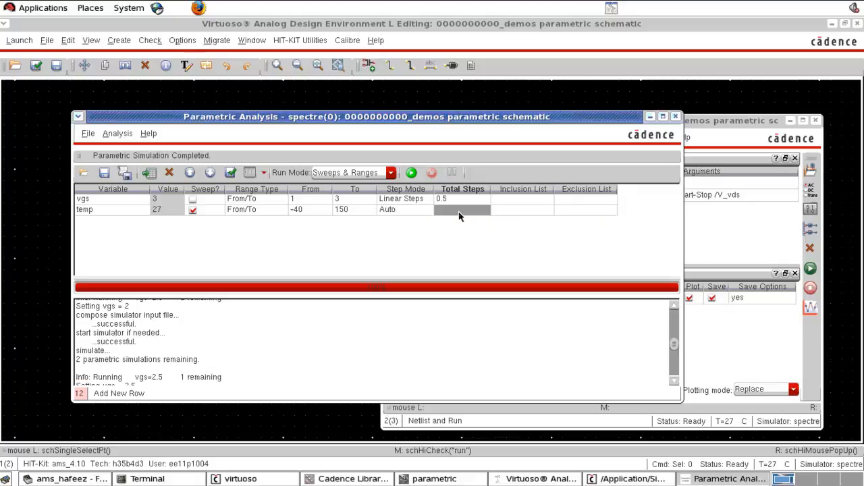
left_click(459, 215)
type("10")
left_click(480, 240)
Step: Run the temperature sweep, maximize the drain current plot, highlight the trace for temp=1.50e+02, and close the plot
left_click(411, 173)
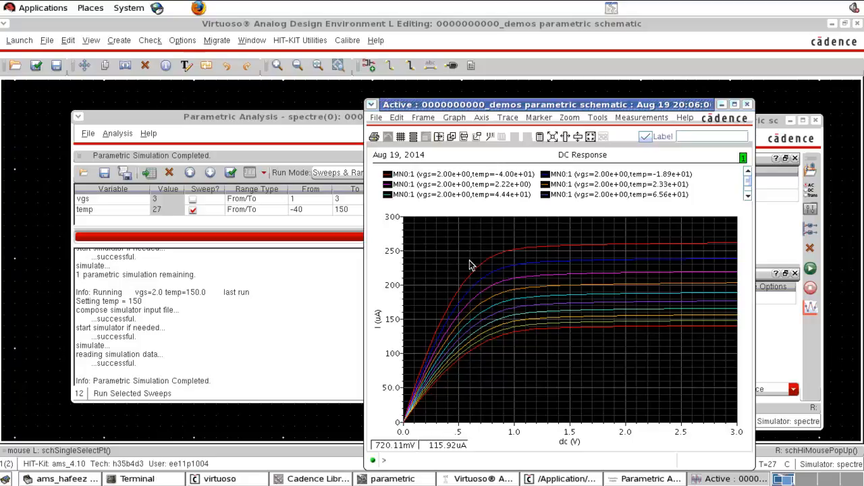
left_click(463, 177)
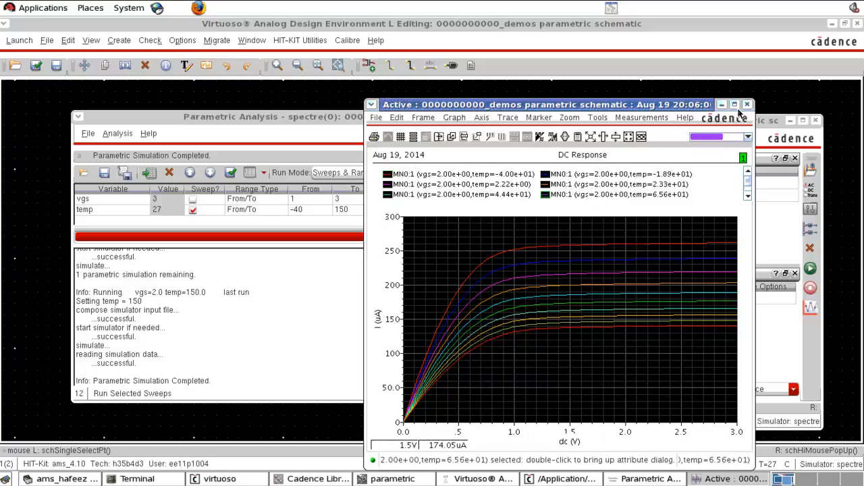
left_click(734, 104)
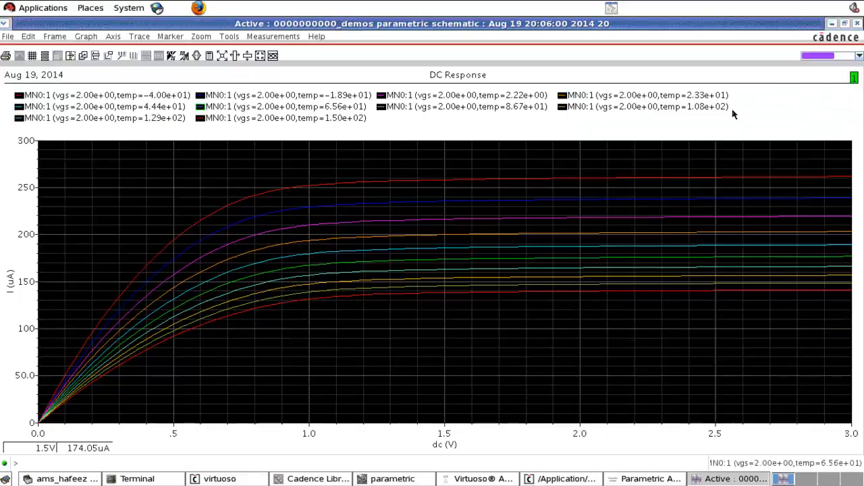
left_click(335, 120)
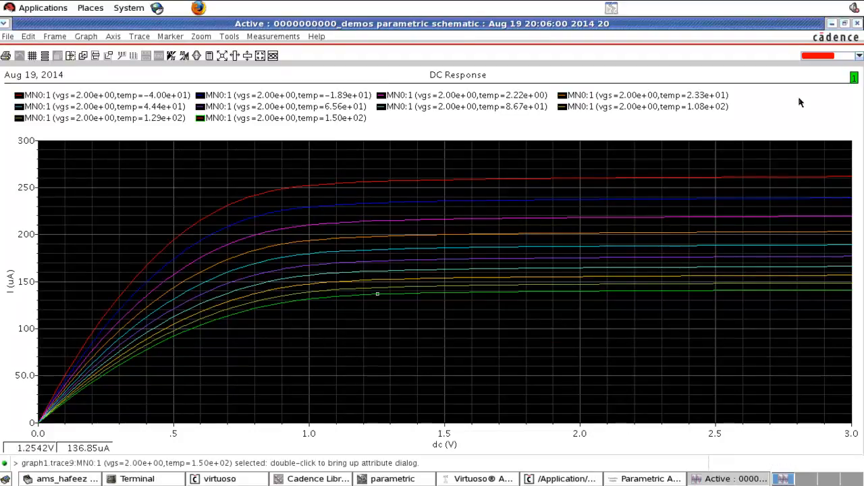
left_click(857, 25)
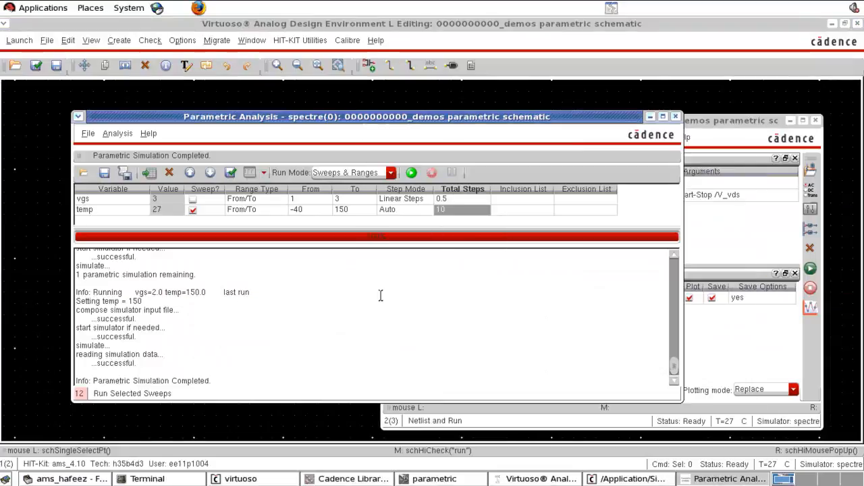
Step: Include vgs in the sweep again with a step size of 1, and reduce the temp sweep to 4 total steps
left_click(192, 199)
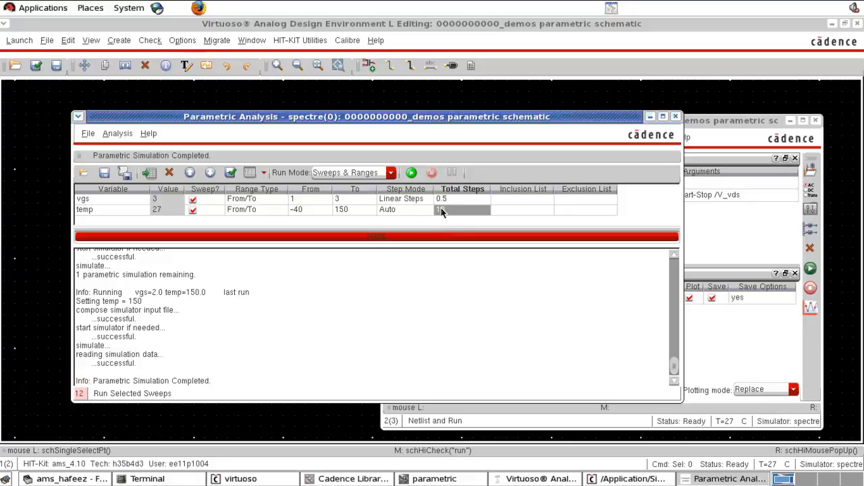
left_click(423, 200)
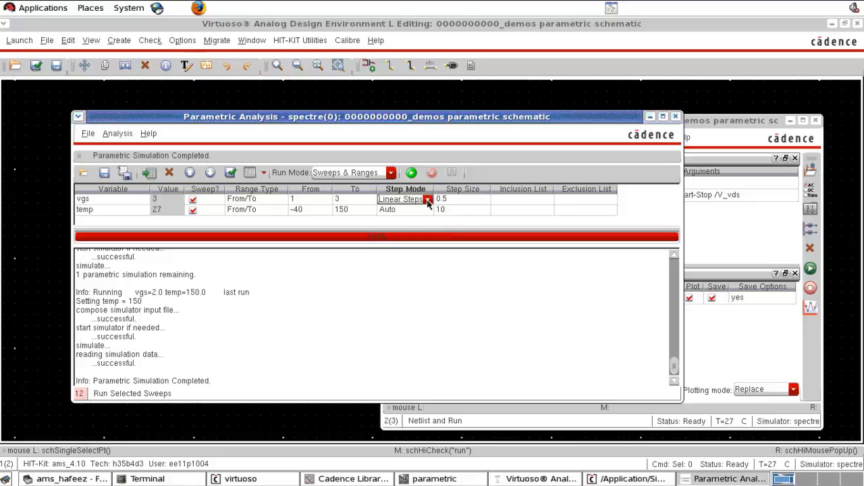
left_click(448, 199)
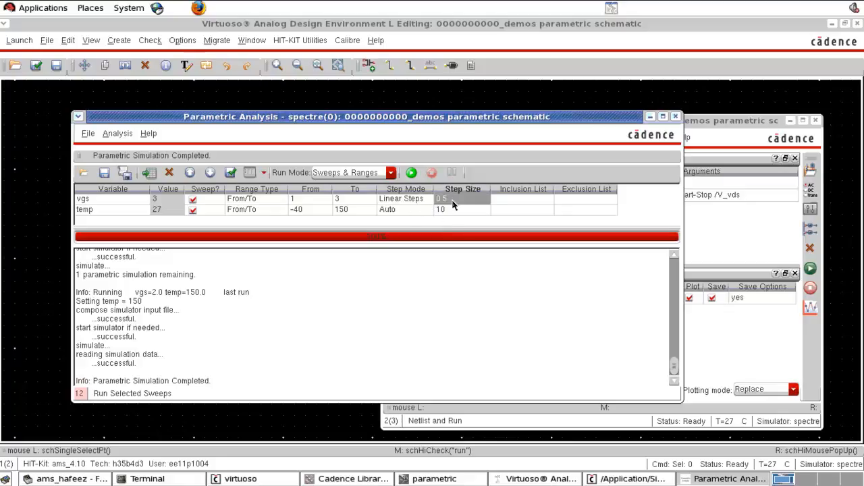
left_click(451, 199)
type("1")
left_click(455, 211)
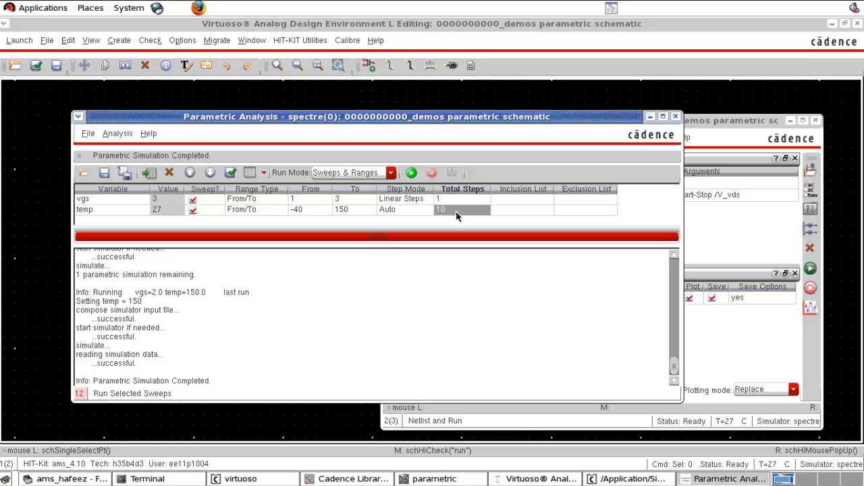
left_click(456, 216)
type("4")
key("Return")
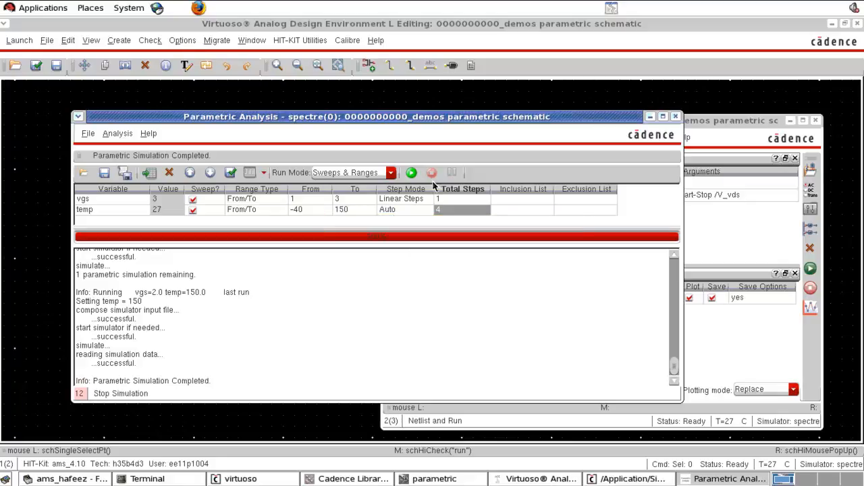
Step: Run the combined vgs and temp sweep, view and close the drain current plot, and return to the schematic
left_click(411, 173)
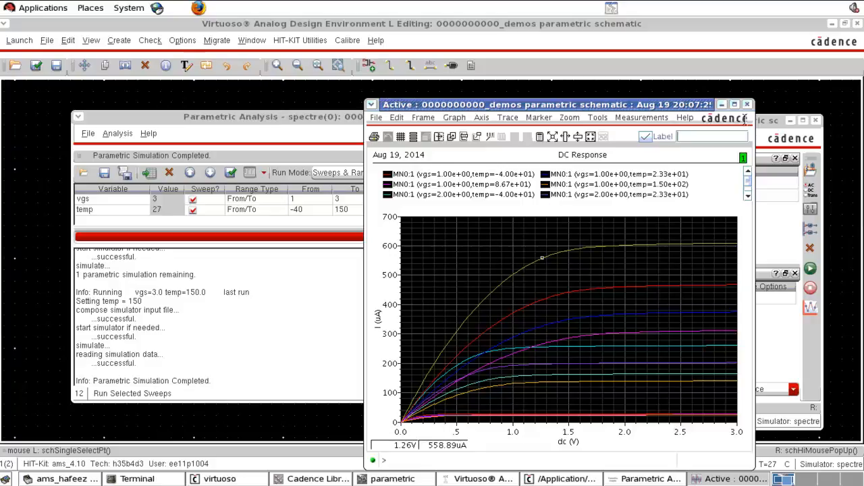
left_click(747, 104)
left_click_drag(338, 239, 314, 280)
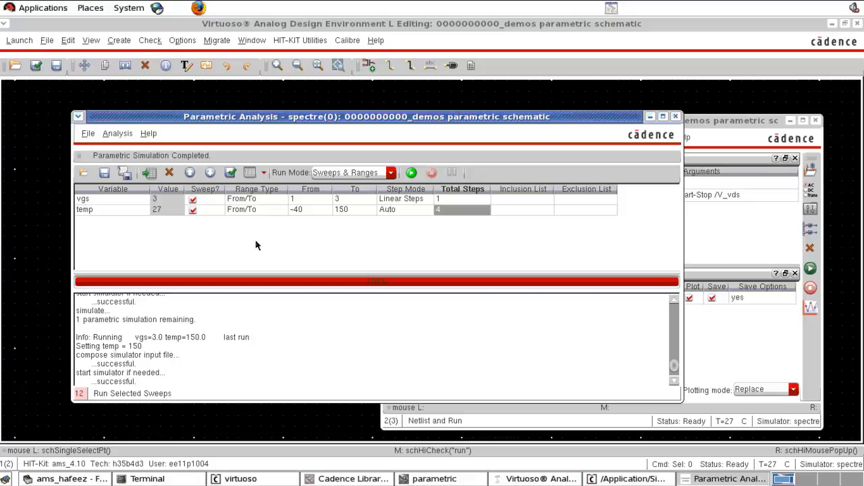
left_click(719, 249)
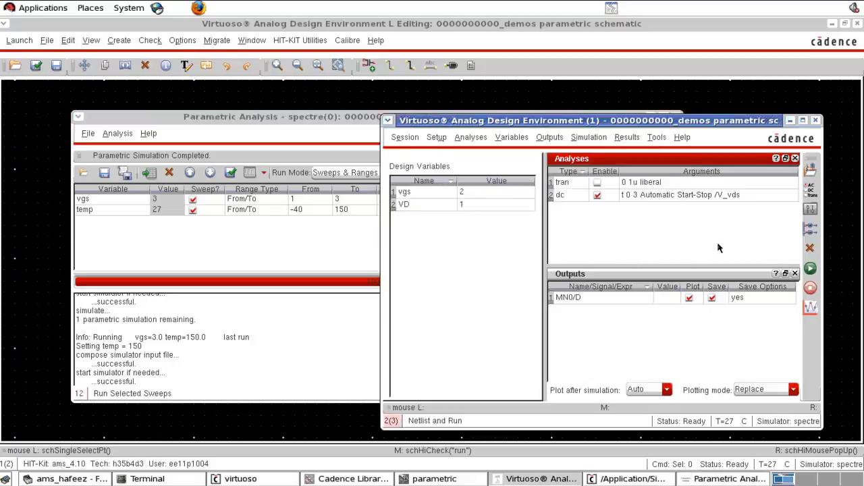
left_click(251, 425)
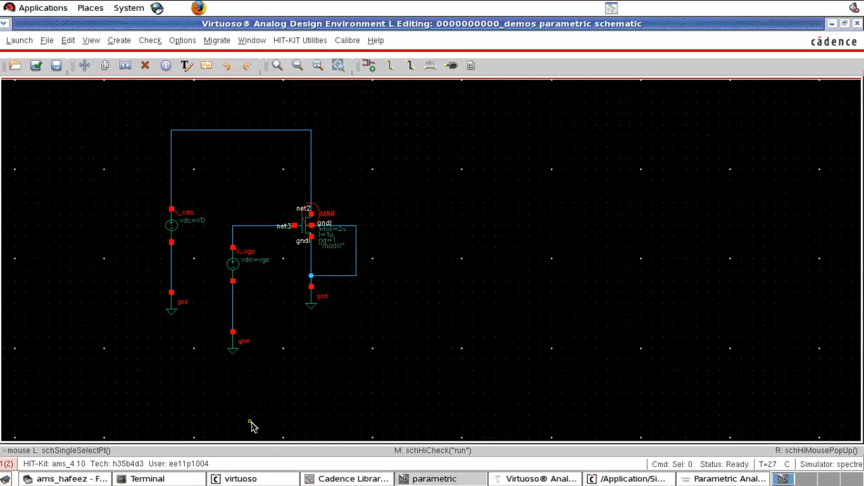